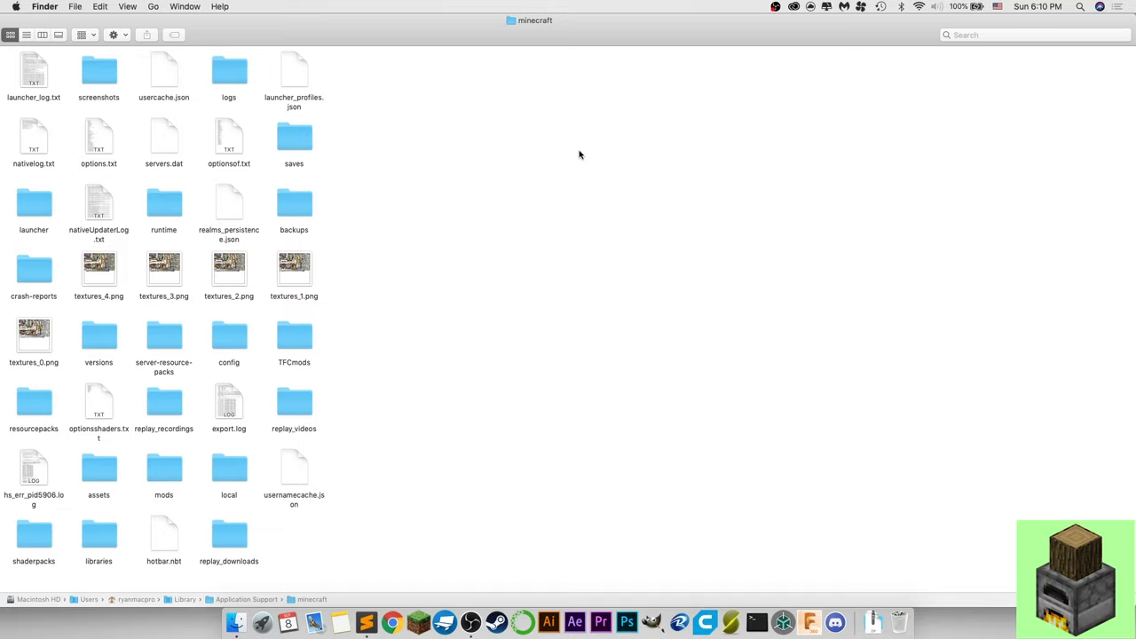
- Open the Example Resource Pack folder inside the resourcepacks folder
click(30, 401)
double_click(29, 401)
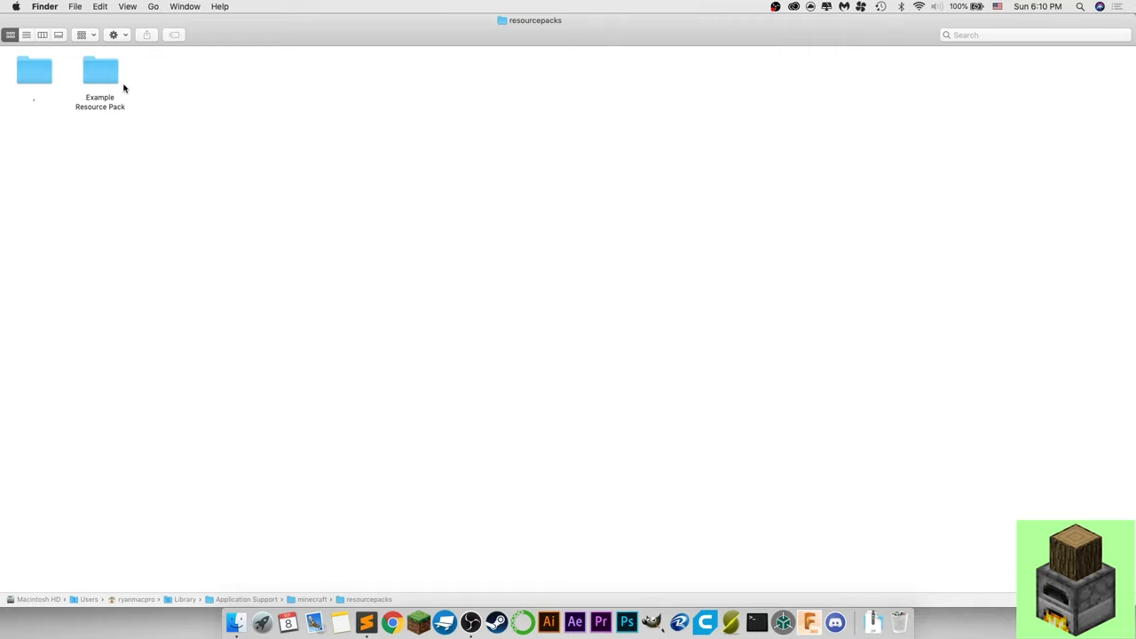
double_click(100, 70)
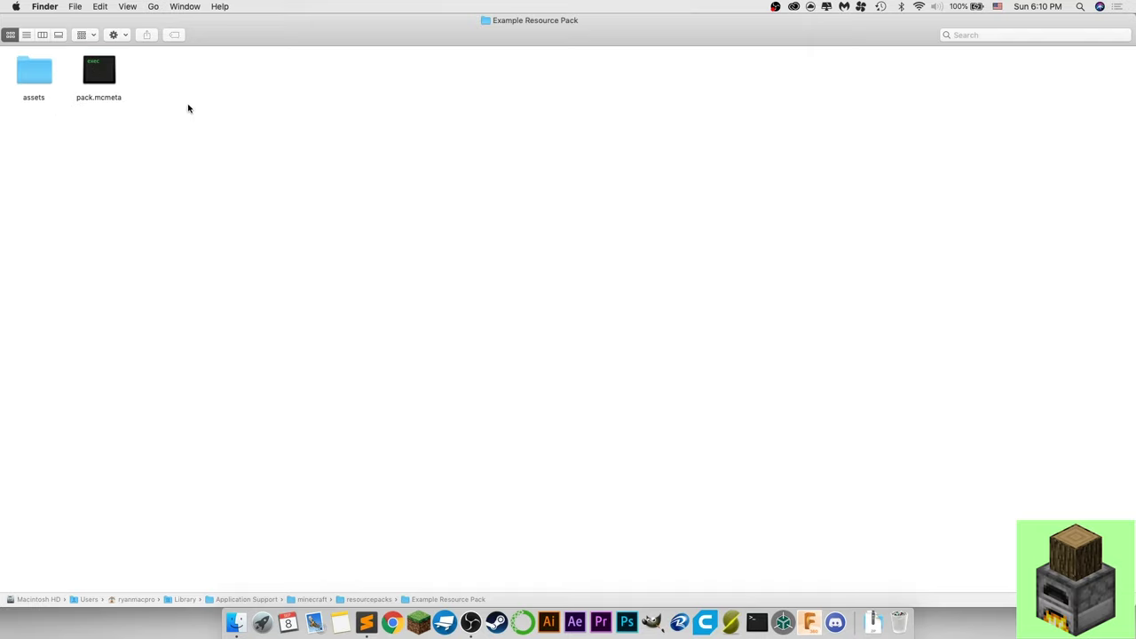
- Open pack.mcmeta to review its pack_format and description entries, and quit the text editor
double_click(111, 76)
drag(341, 213, 23, 98)
click(253, 157)
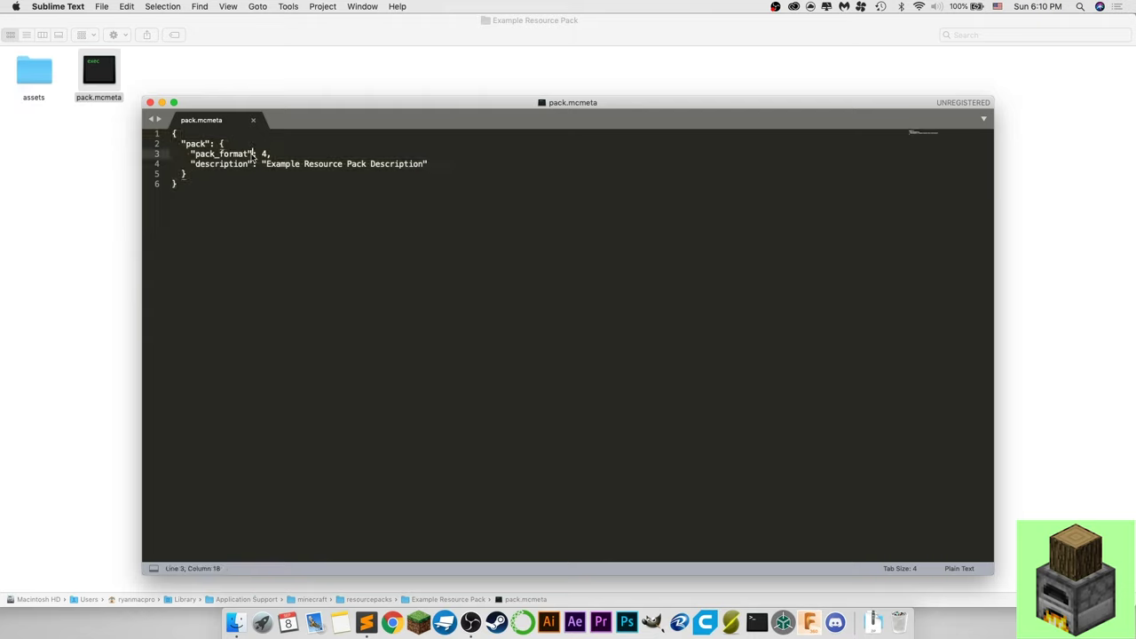
drag(261, 155, 425, 155)
click(426, 163)
key(super+q)
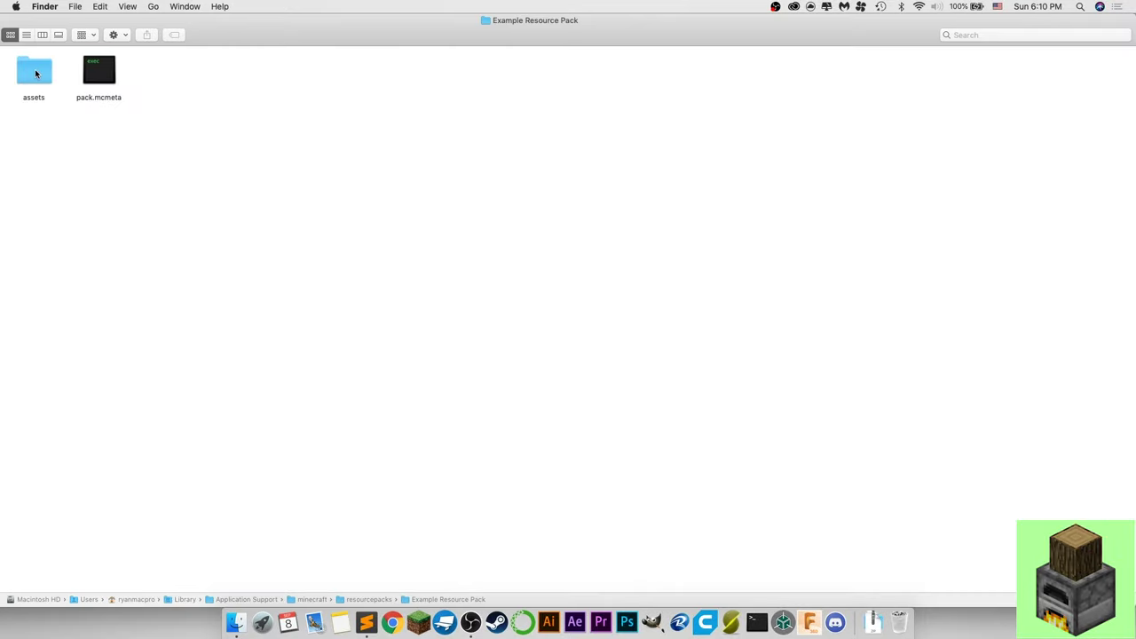
- Open the minecraft folder within the resource pack's assets folder
double_click(39, 76)
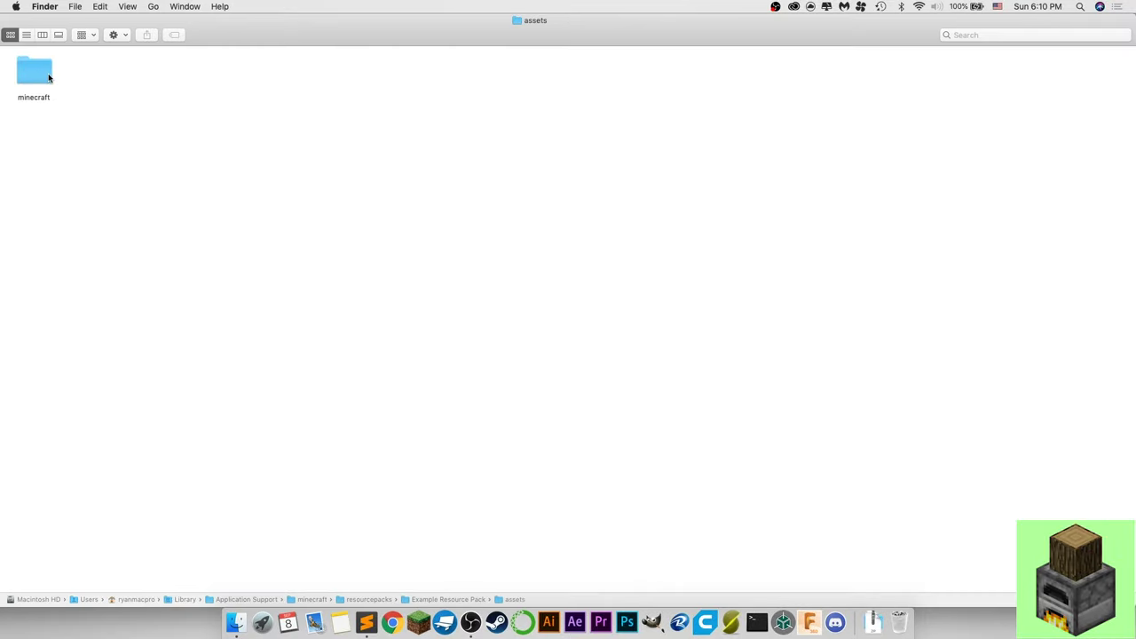
double_click(38, 69)
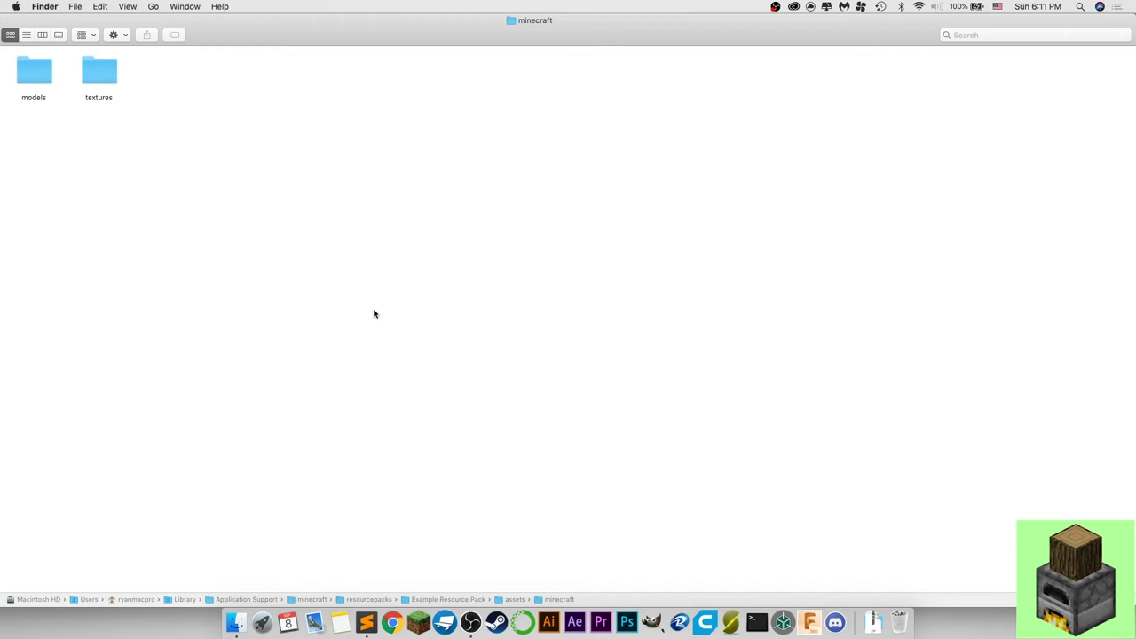
- Switch to Chrome and open the download page on the Blockbench website
key(ctrl+Right)
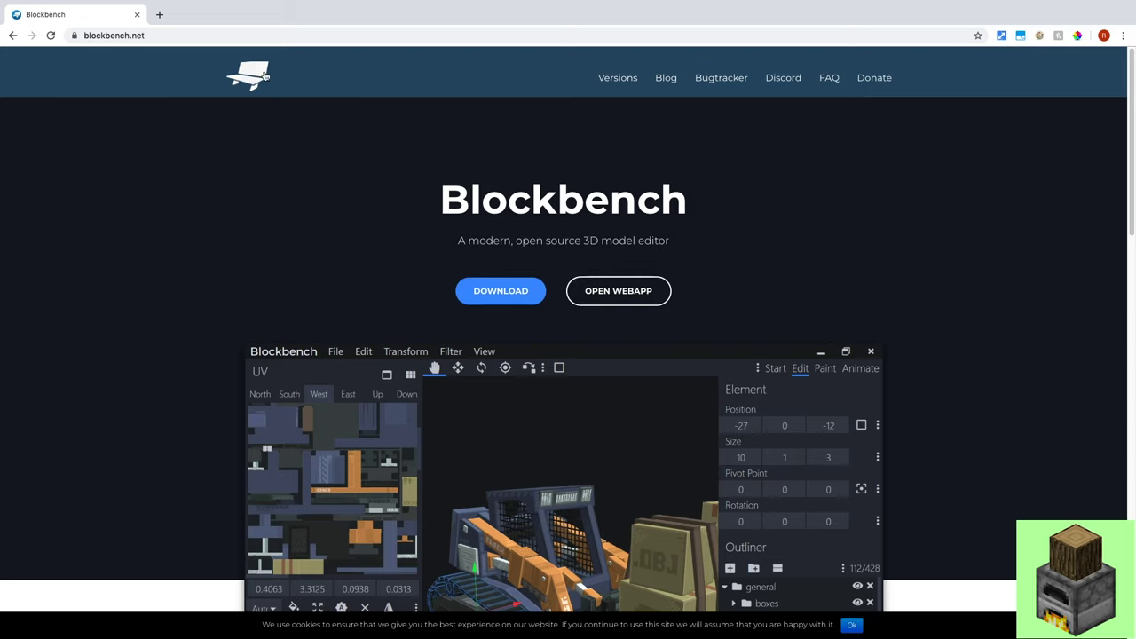
click(498, 296)
scroll(338, 353, down, 3)
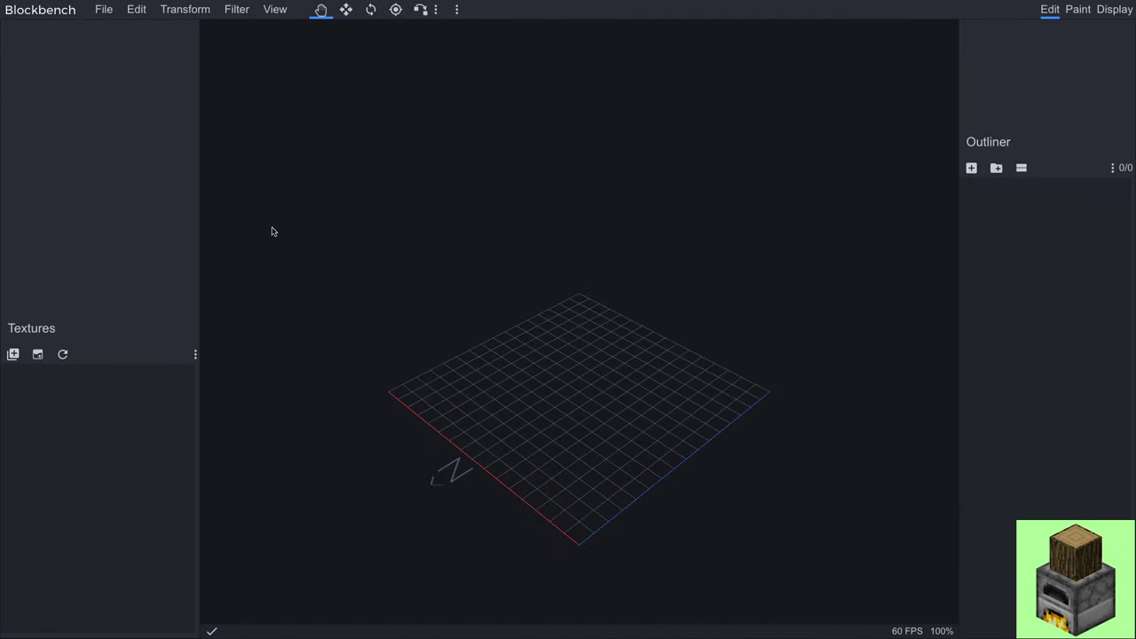
right_drag(827, 322, 879, 315)
drag(879, 315, 636, 386)
scroll(636, 385, up, 5)
scroll(635, 385, down, 3)
scroll(635, 386, down, 1)
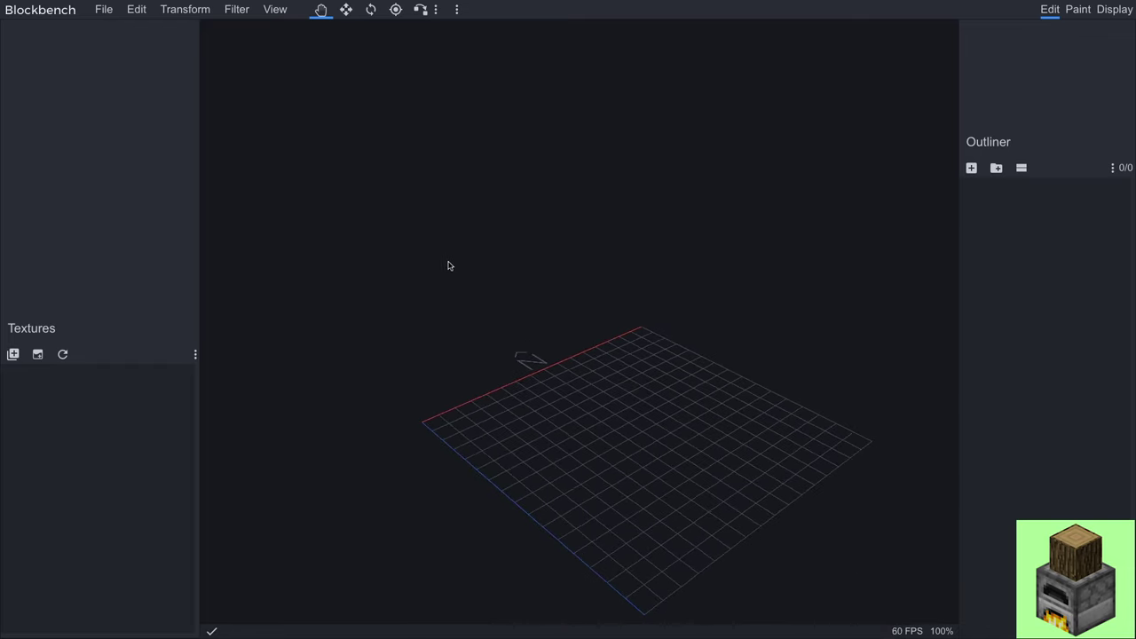
- Review the Snapping options in the settings and close the dialog without changing them
click(105, 9)
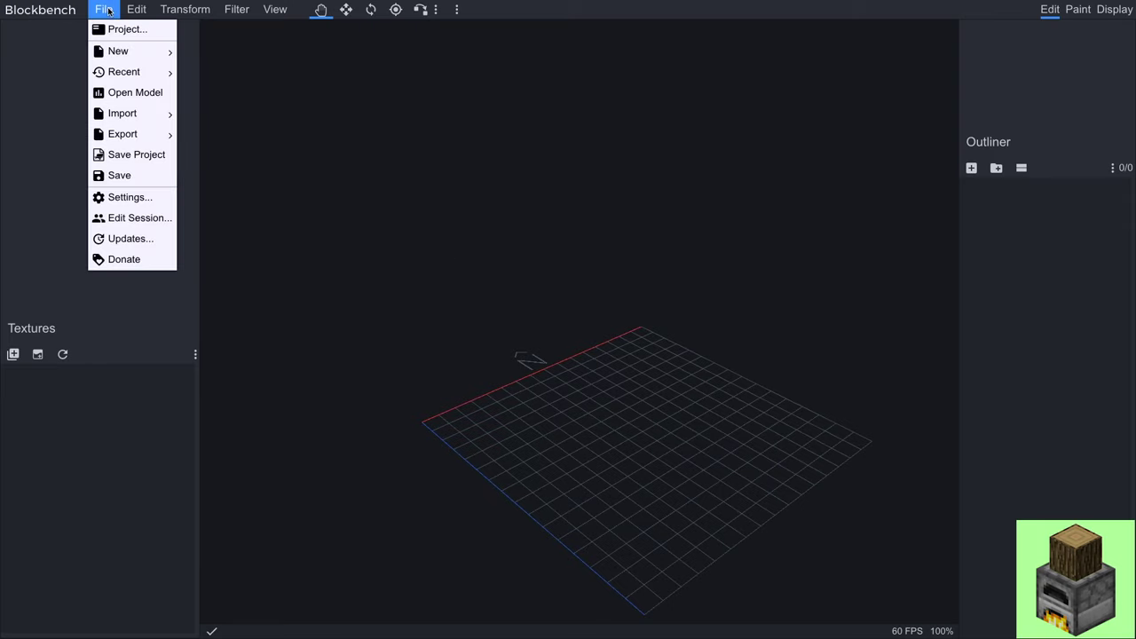
click(147, 199)
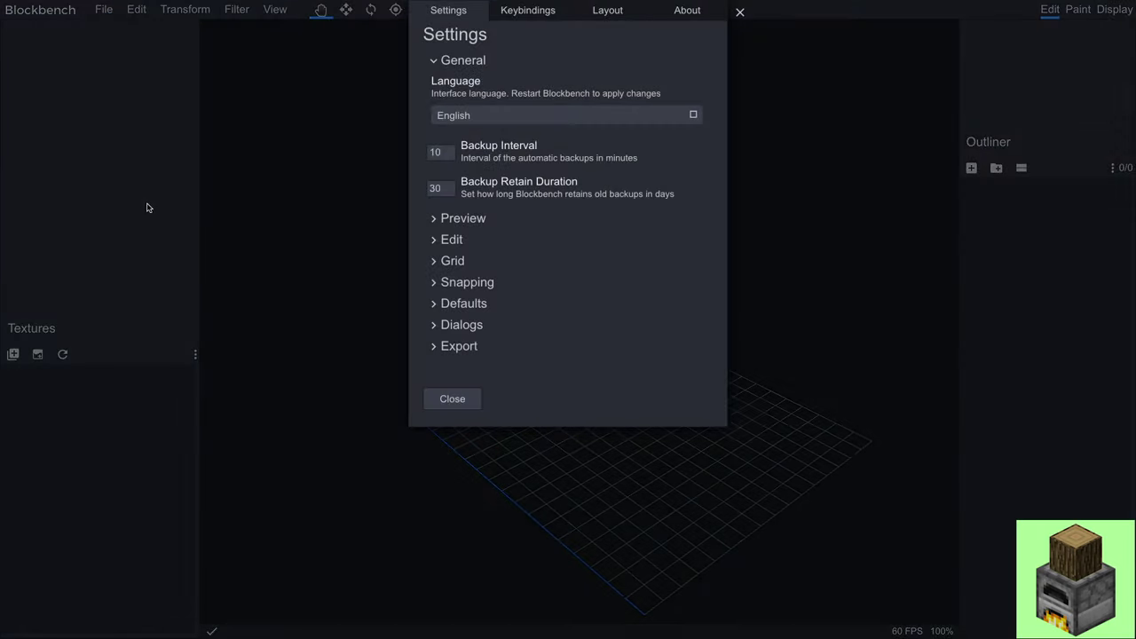
click(478, 284)
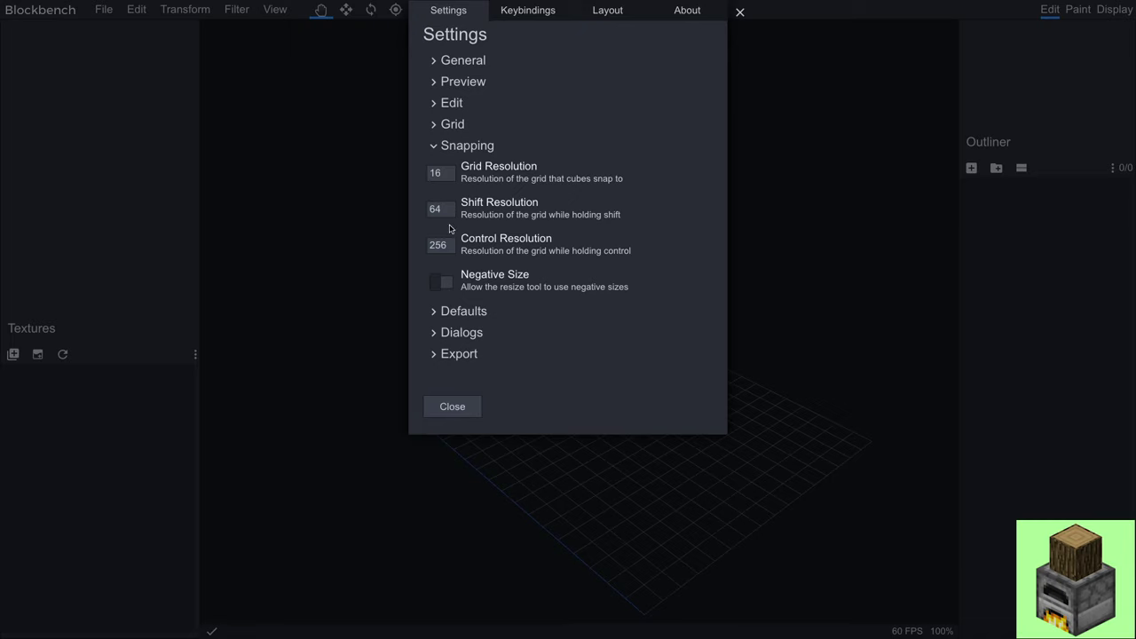
click(473, 404)
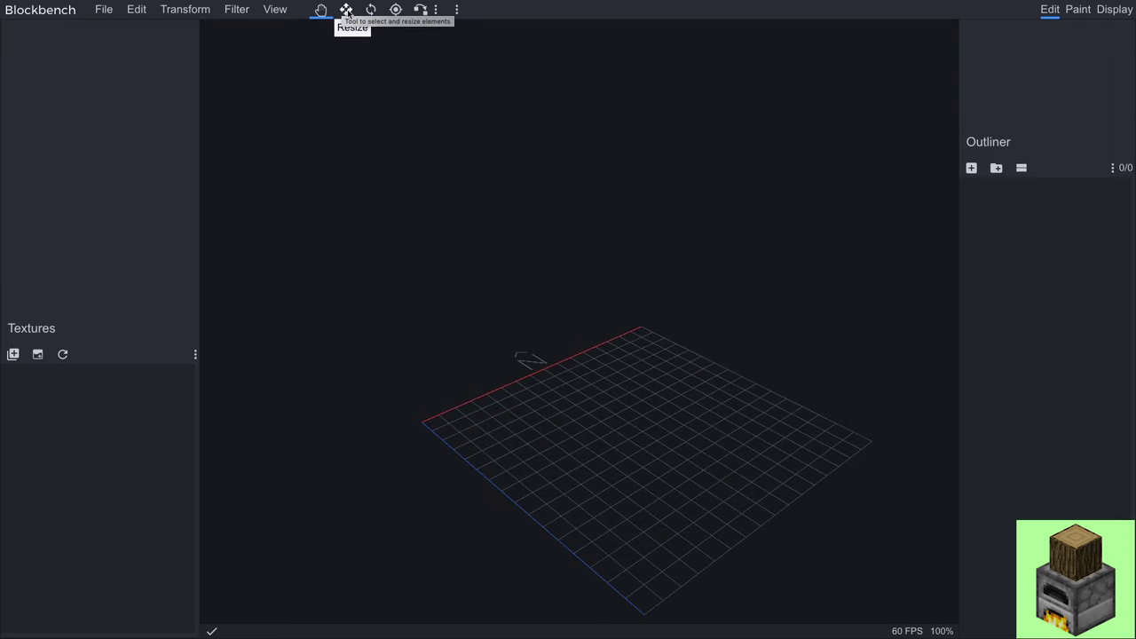
- Add a cube and move it onto the grid at position 9, 0, 6
click(972, 169)
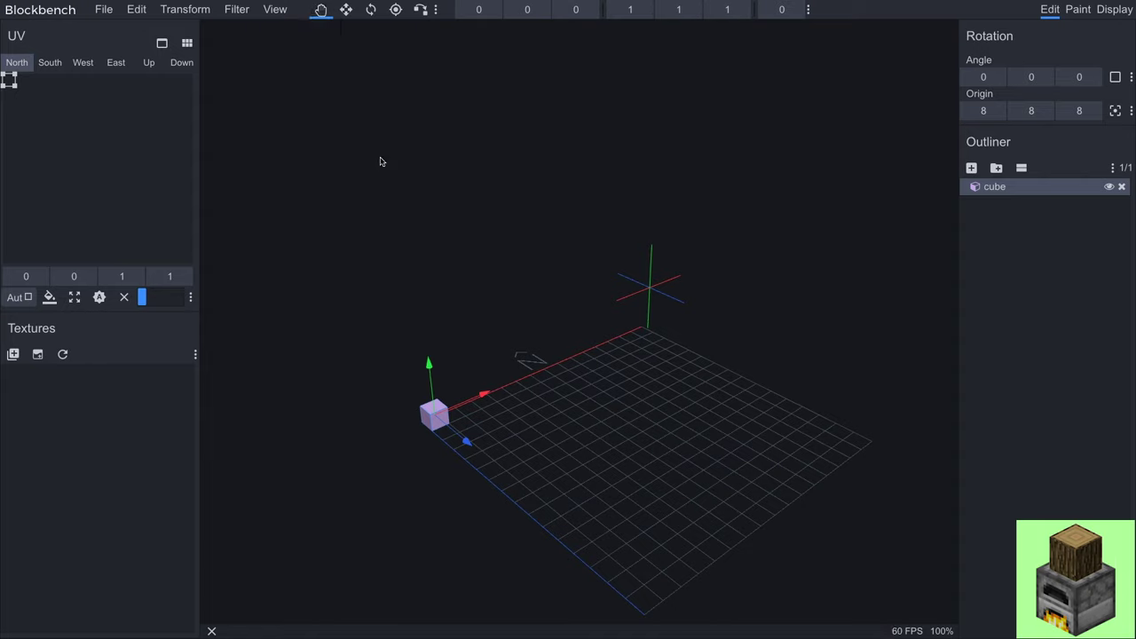
drag(479, 398, 677, 442)
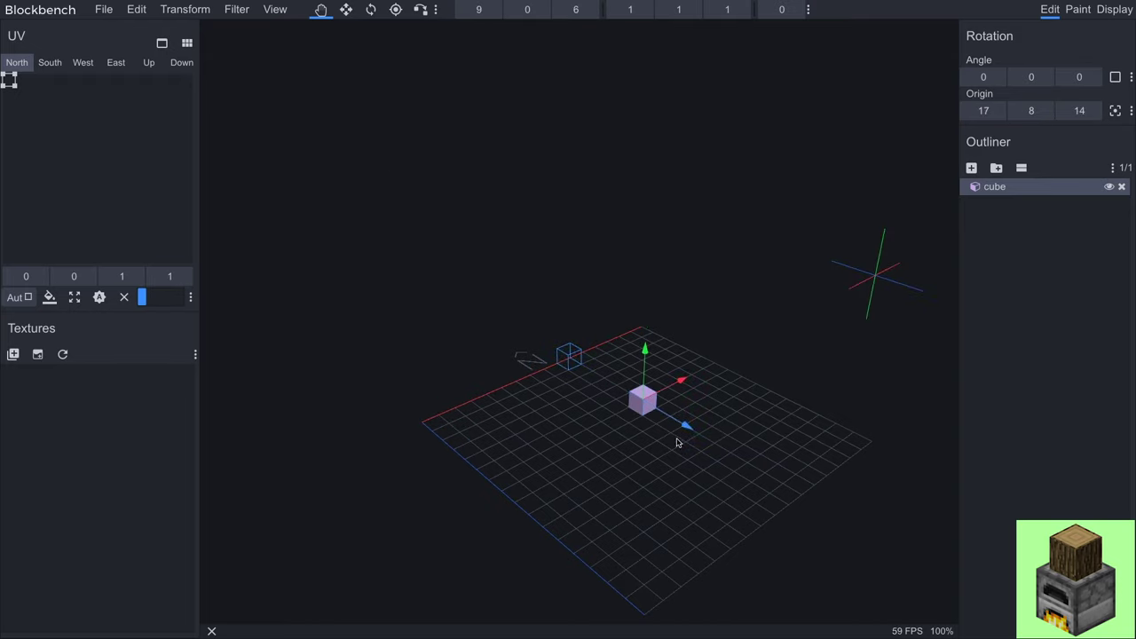
- Try the Resize tool on the cube's vertical axis and return to the Move tool
click(346, 9)
mouse_move(648, 349)
mouse_down()
mouse_move(657, 239)
mouse_move(656, 364)
mouse_up()
click(320, 9)
- Move the cube along the X axis to position 7, 0, 6
scroll(679, 405, up, 3)
scroll(678, 409, up, 3)
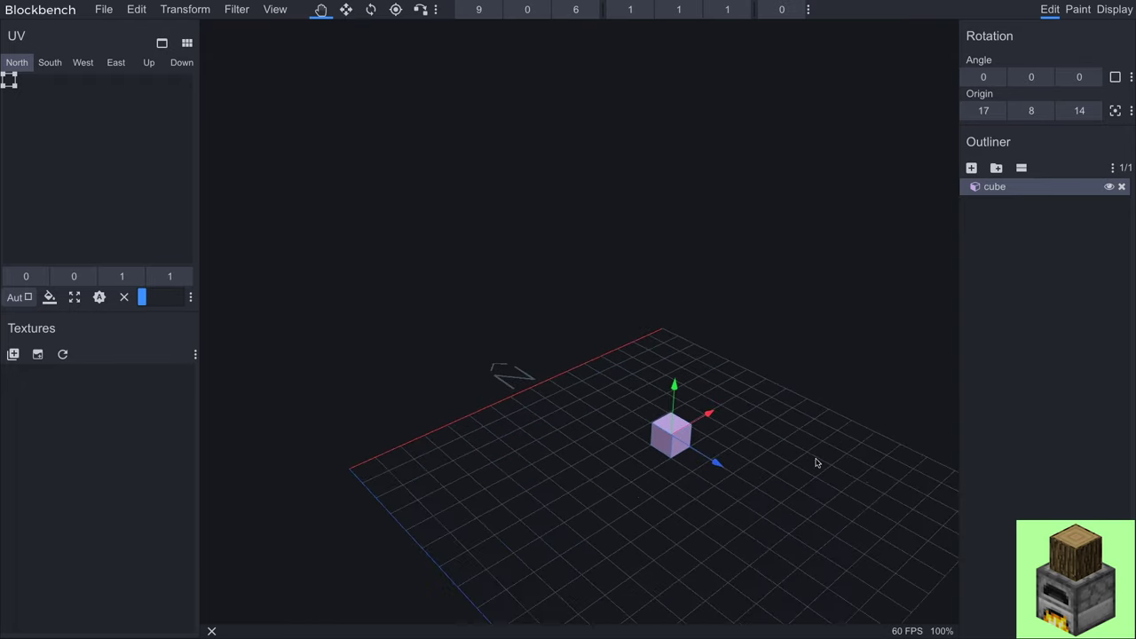
scroll(695, 434, down, 3)
drag(729, 437, 699, 395)
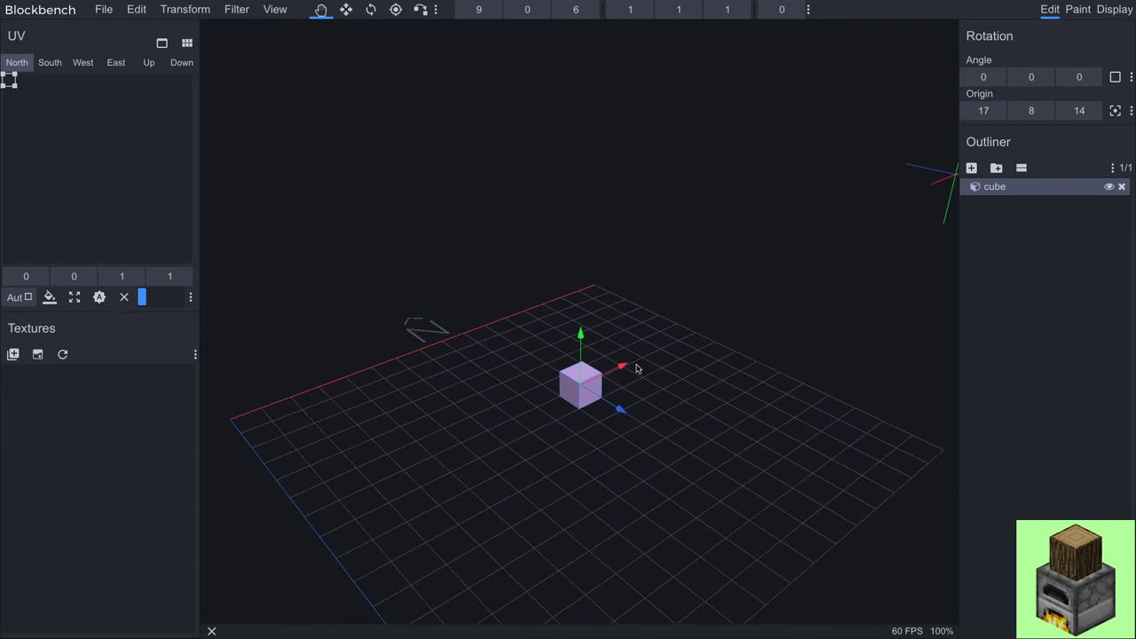
drag(622, 369, 581, 384)
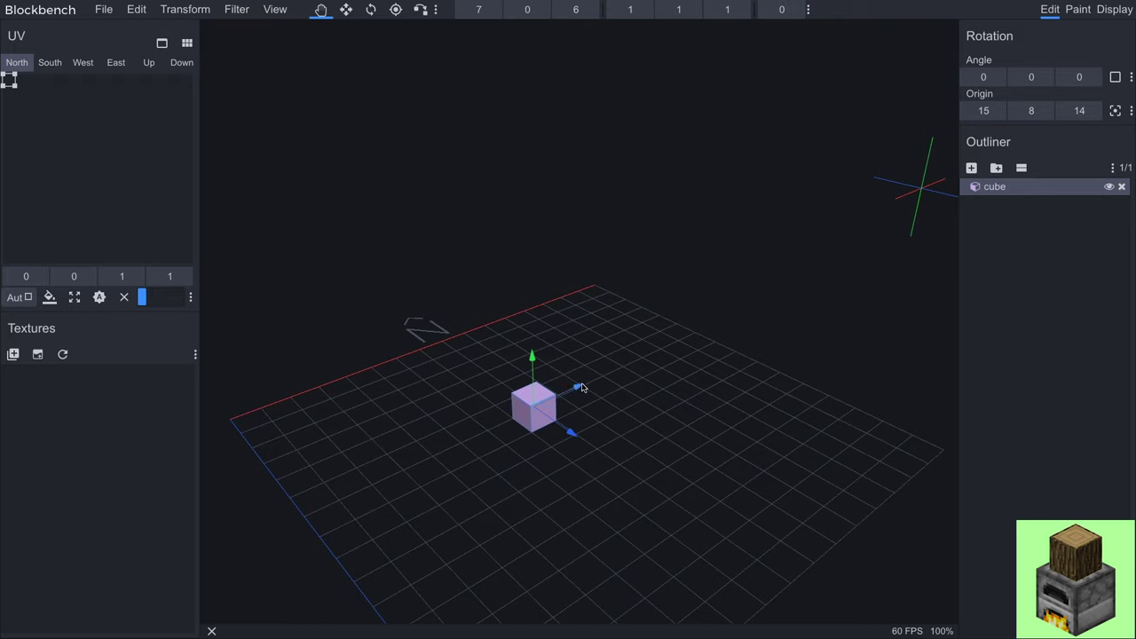
ctrl+drag(582, 383, 581, 383)
mouse_move(577, 390)
mouse_down()
mouse_move(648, 360)
mouse_move(577, 391)
mouse_up()
- Try rotating the cube about its distant pivot, and recenter its origin on the geometry
scroll(536, 351, up, 4)
scroll(536, 349, down, 6)
click(371, 11)
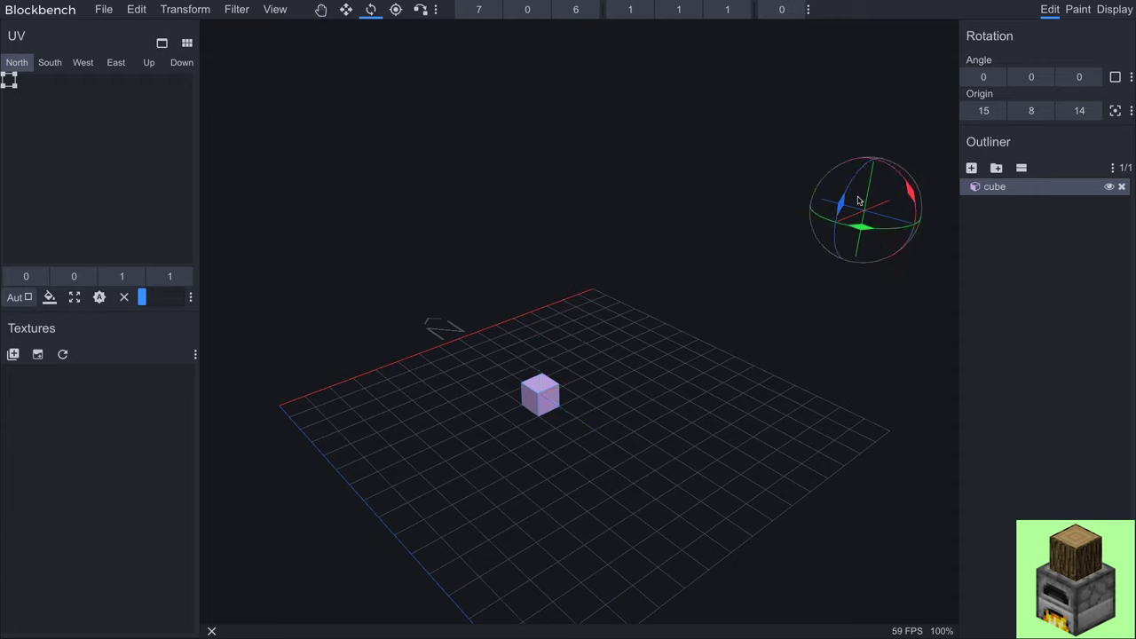
drag(857, 199, 818, 209)
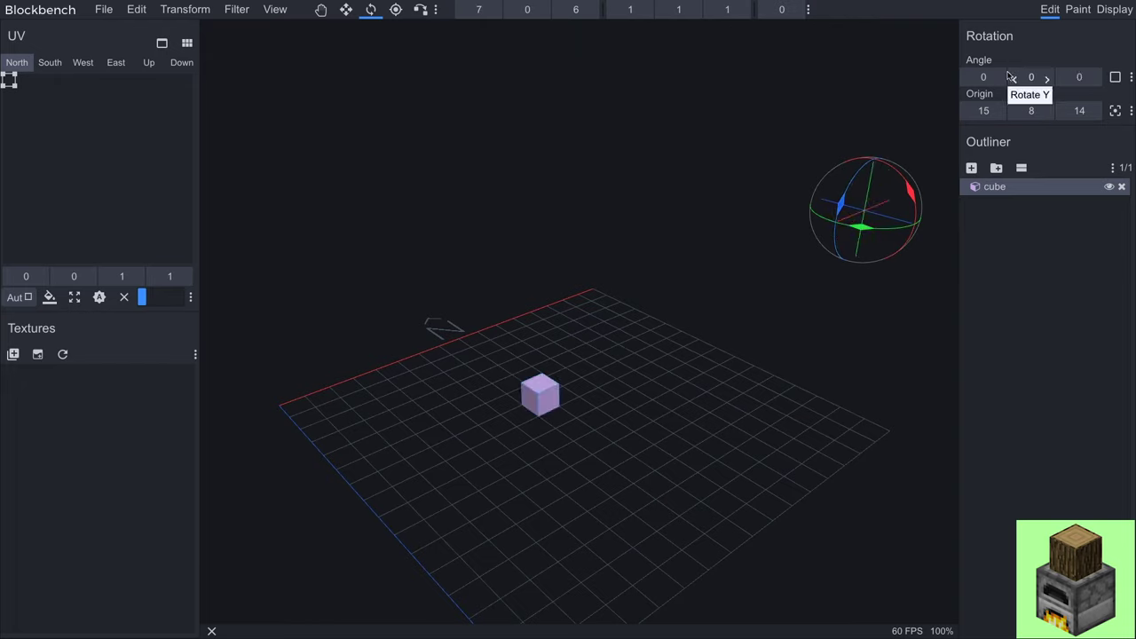
click(1116, 111)
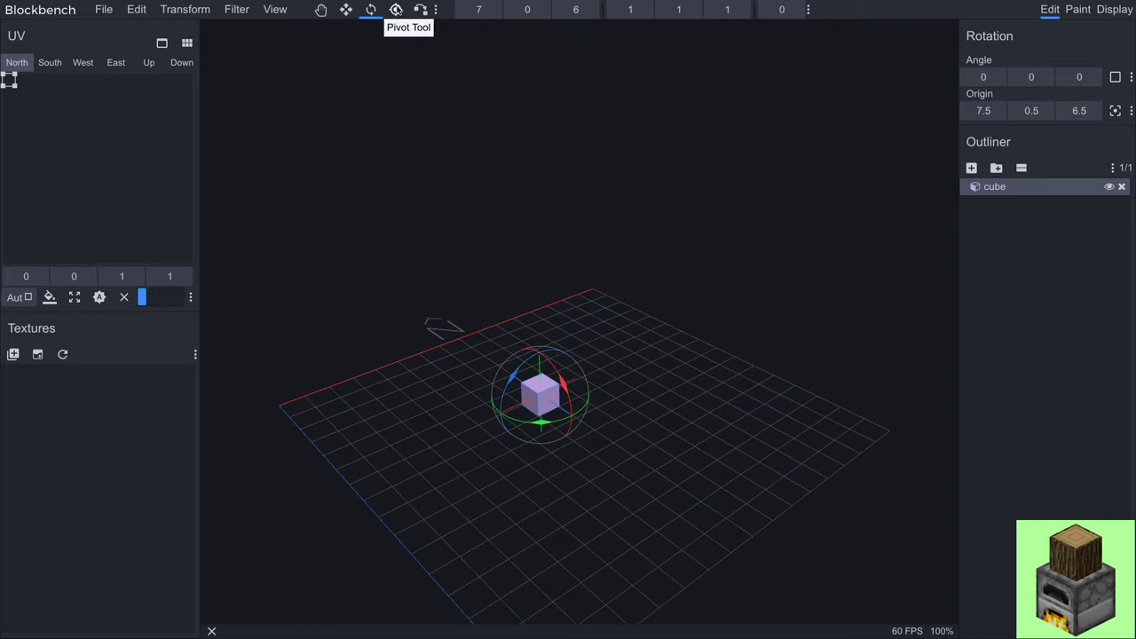
- Move the cube's pivot along X to 4.5 and try rotating the cube around it
click(396, 9)
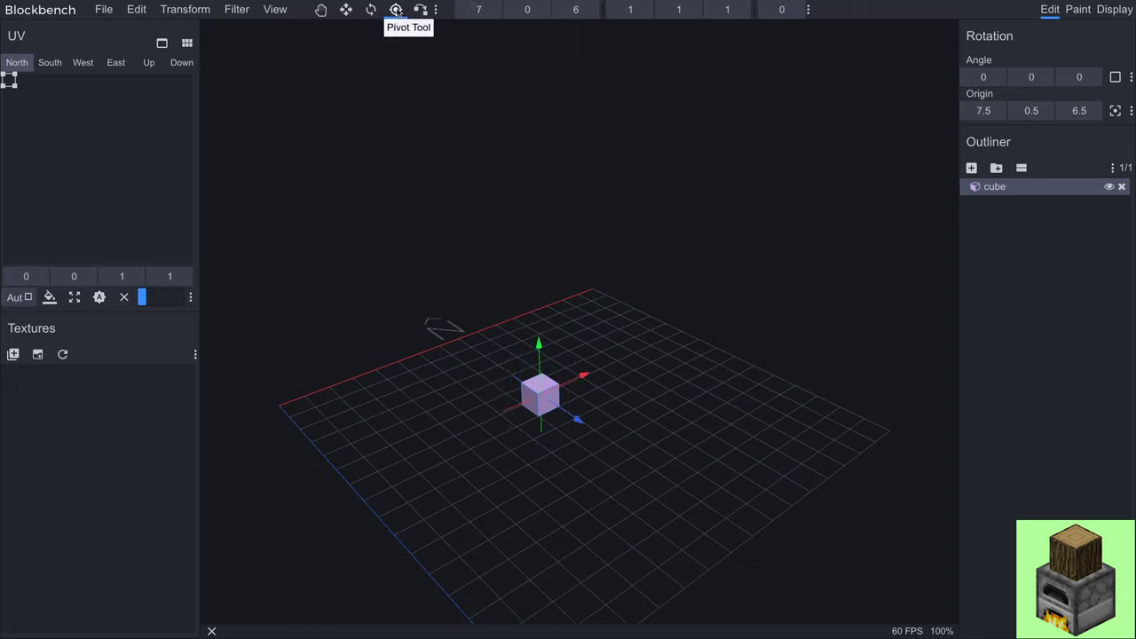
drag(583, 378, 525, 402)
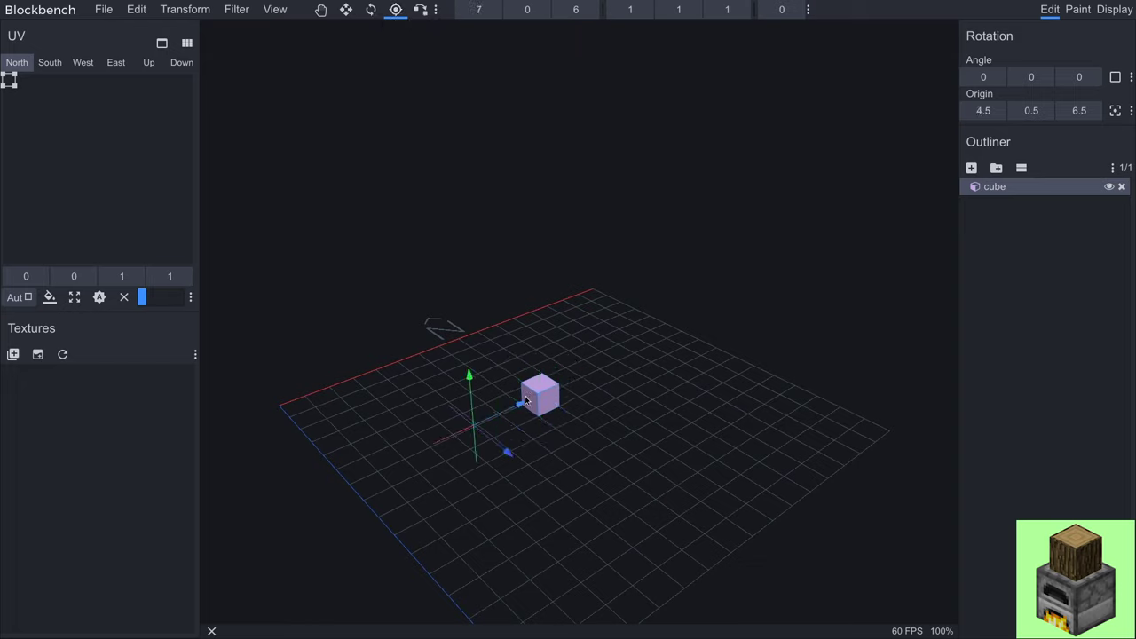
click(374, 12)
drag(447, 403, 421, 400)
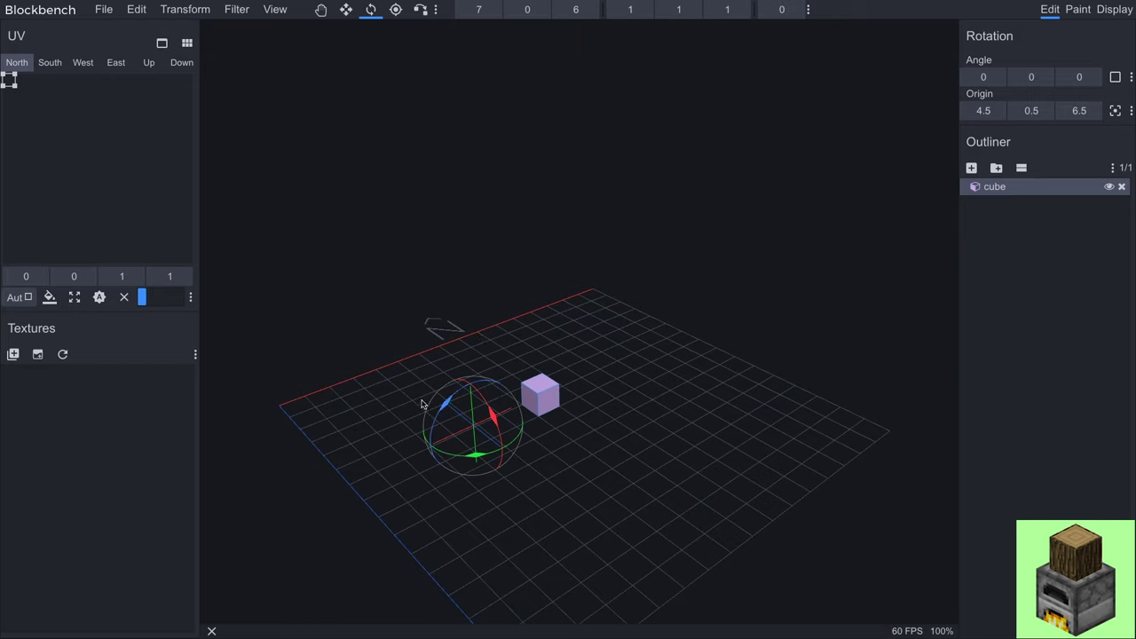
- Move the cube's pivot back along the X axis to 7.5 with the Pivot Tool
click(392, 15)
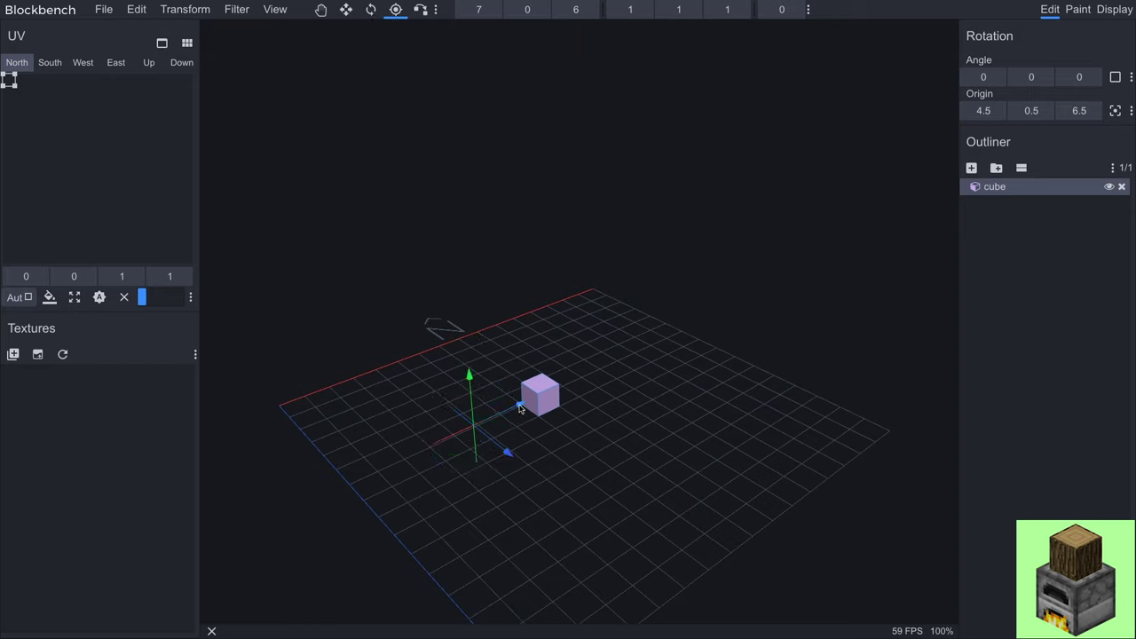
drag(524, 410, 571, 391)
drag(723, 418, 558, 362)
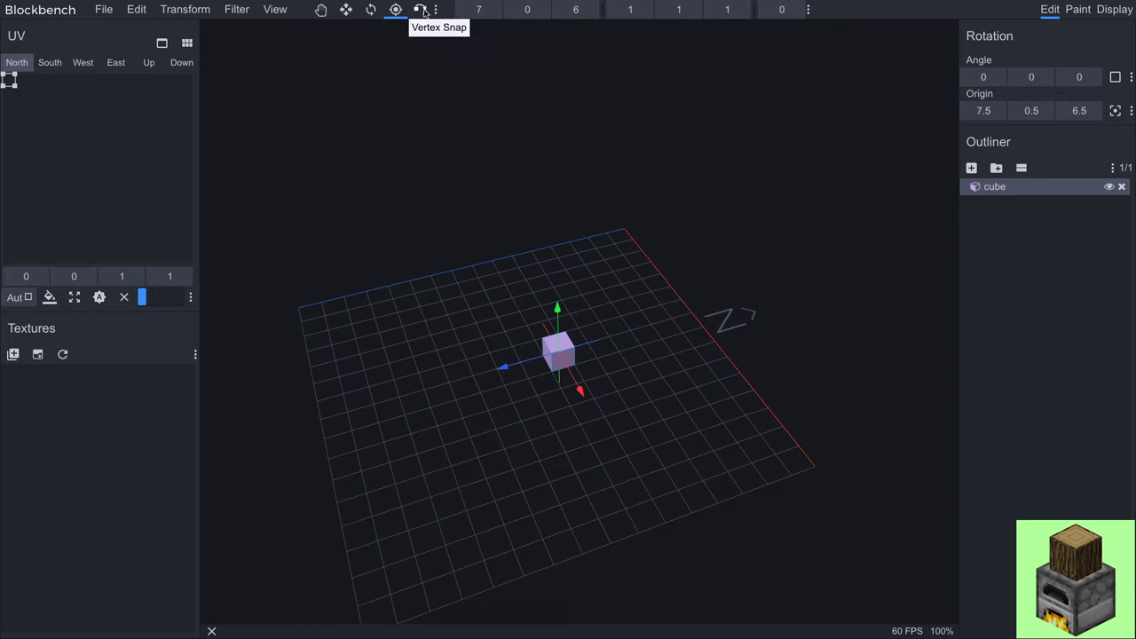
- Add a second cube and move it along the Z axis to position 12
click(972, 168)
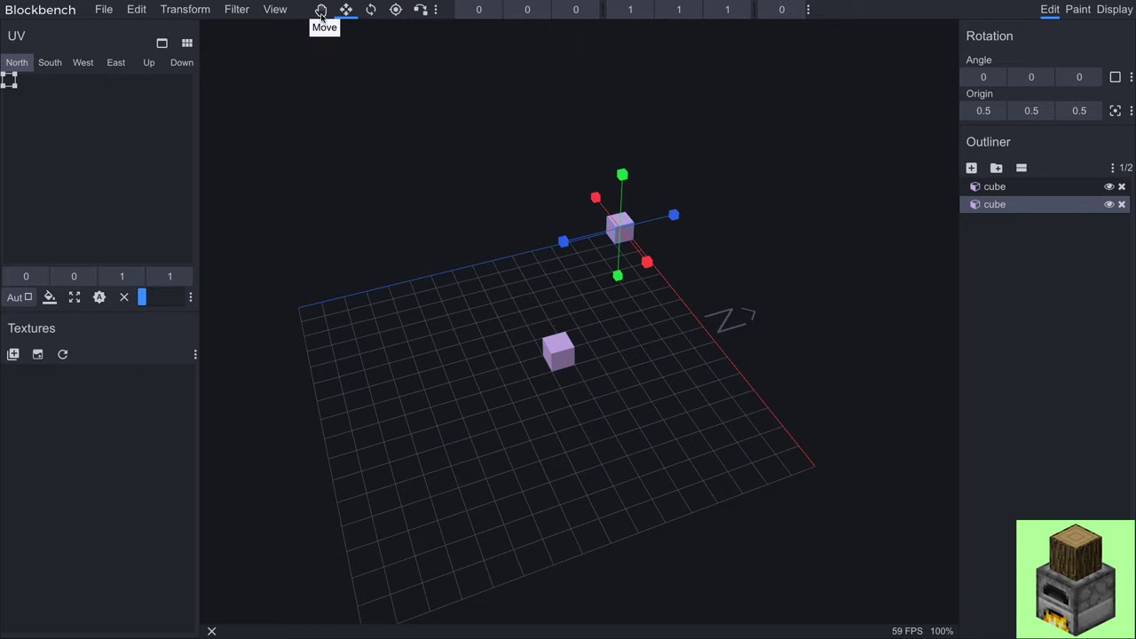
click(322, 10)
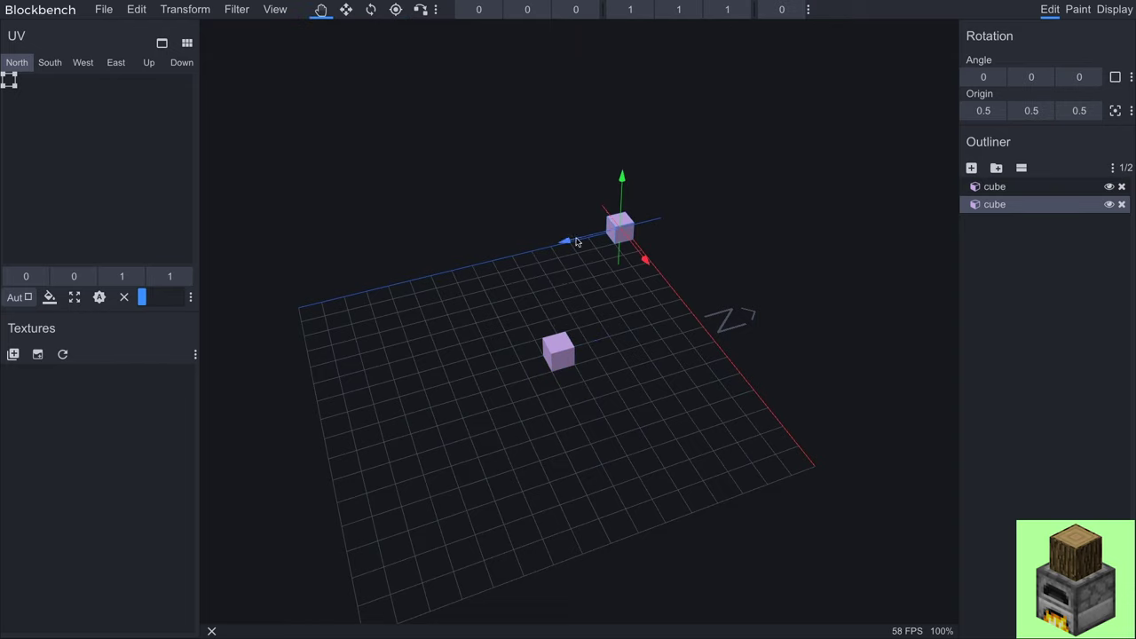
drag(575, 242, 332, 309)
- Use Vertex Snap to attach a corner of the second cube to an upper corner of the first cube
click(421, 10)
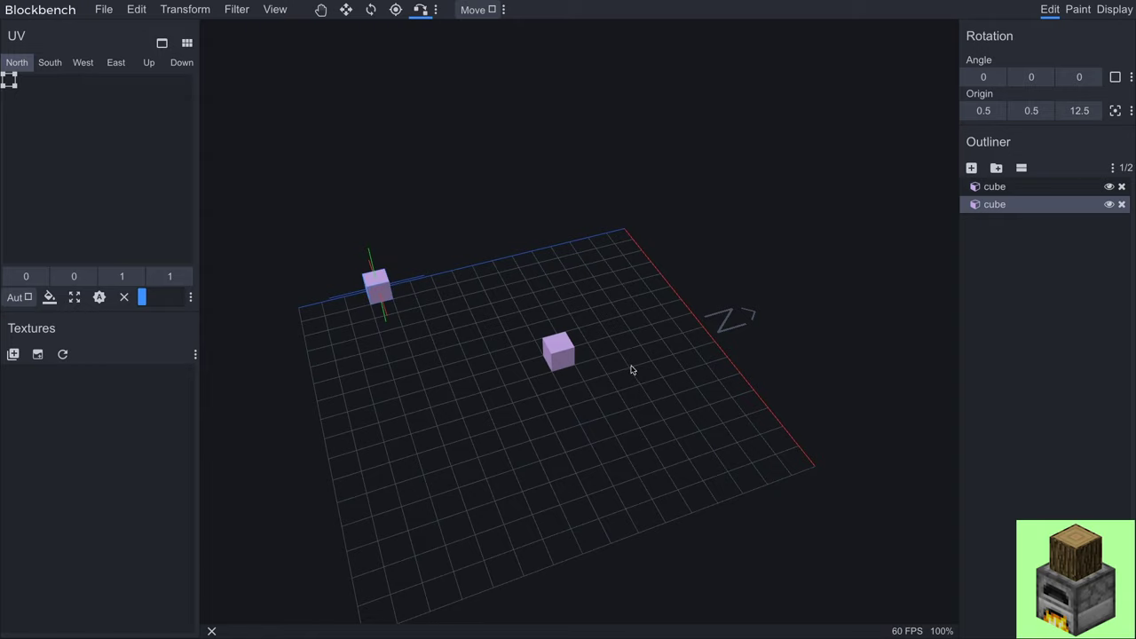
click(565, 353)
click(542, 338)
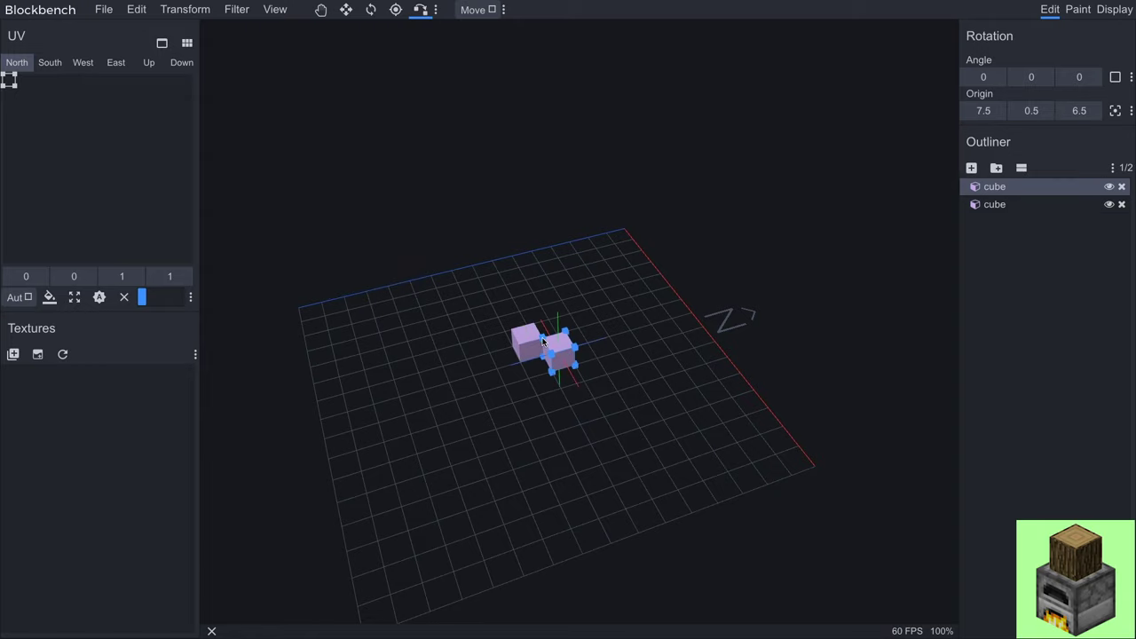
scroll(436, 363, down, 4)
scroll(436, 361, up, 4)
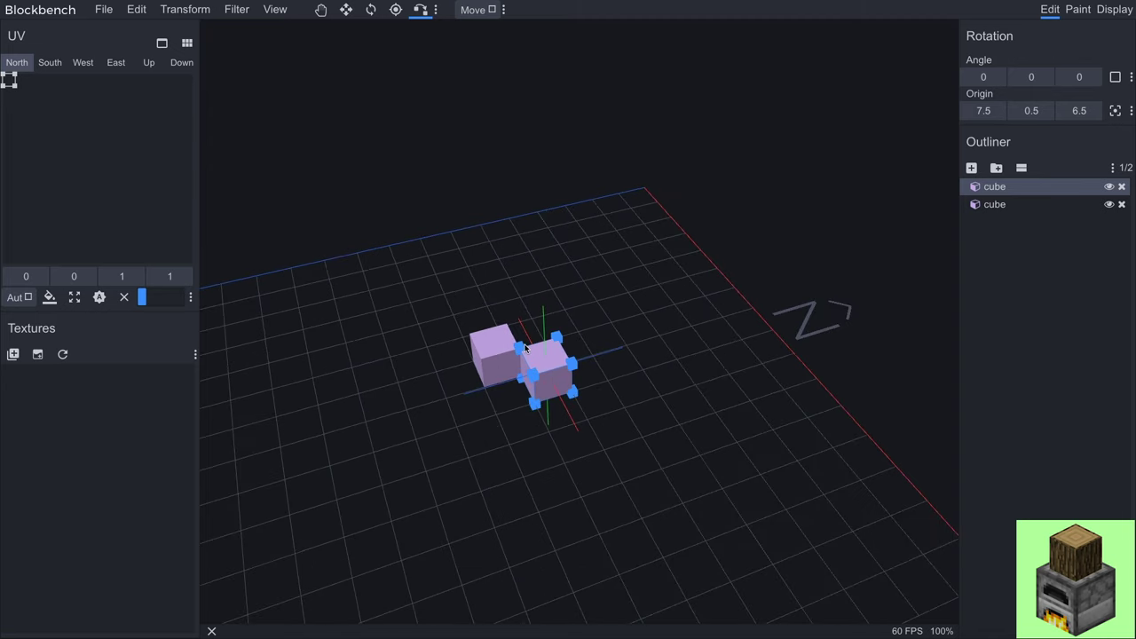
drag(609, 451, 772, 418)
scroll(672, 463, down, 4)
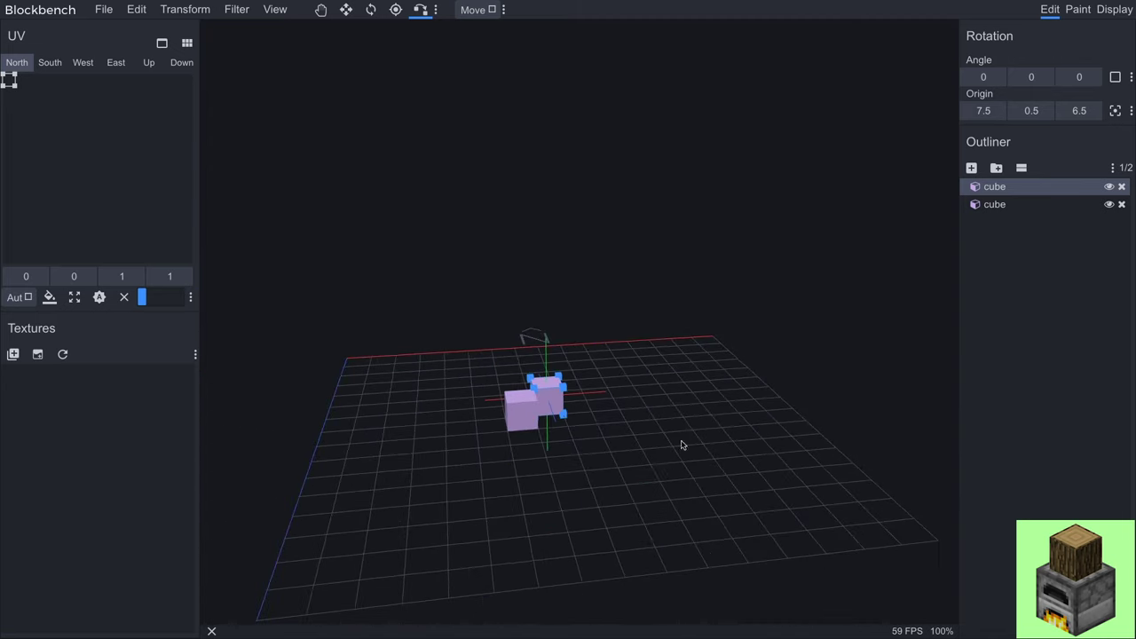
drag(803, 364, 774, 379)
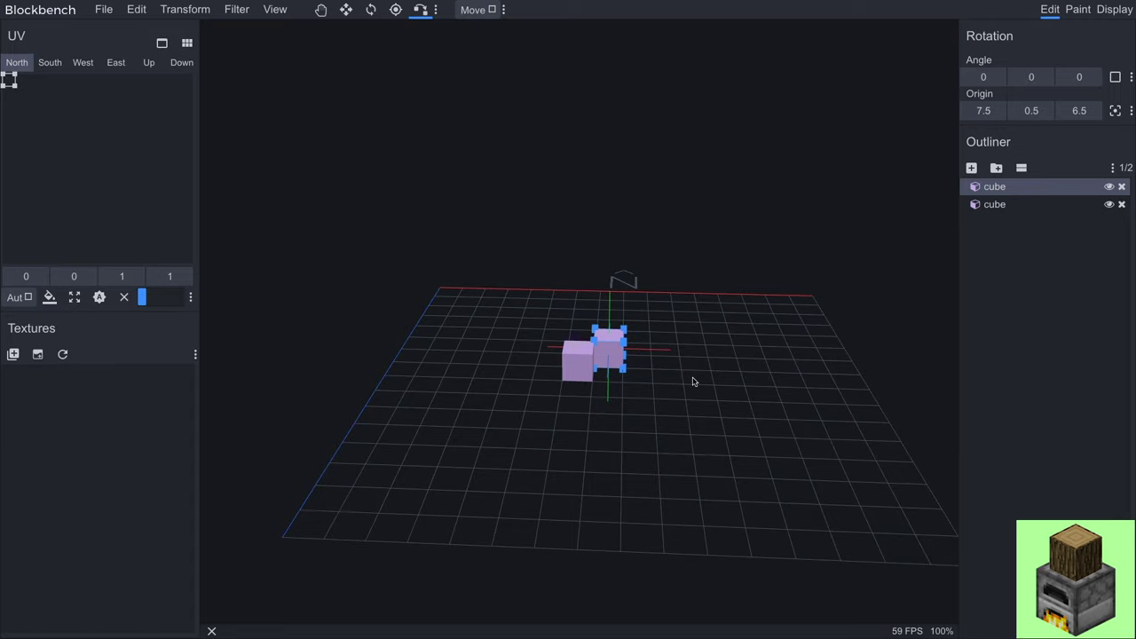
- Try rotating the first cube around its vertical axis with the Rotate tool
scroll(691, 383, down, 3)
click(371, 10)
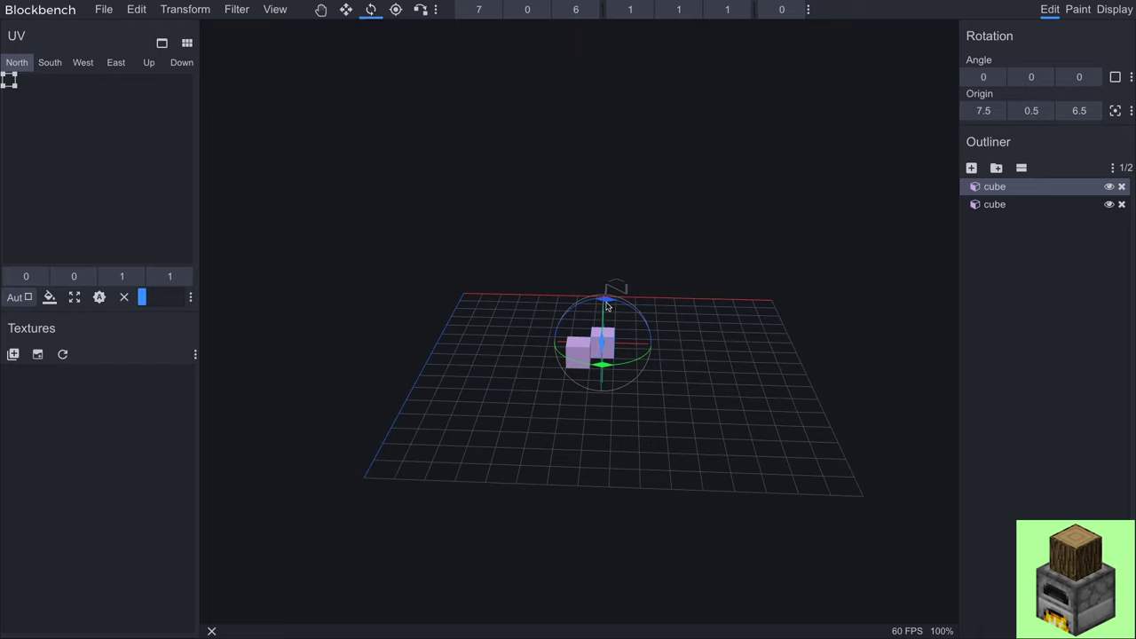
drag(736, 364, 635, 400)
mouse_move(600, 362)
mouse_down()
mouse_move(586, 333)
mouse_move(600, 351)
mouse_up()
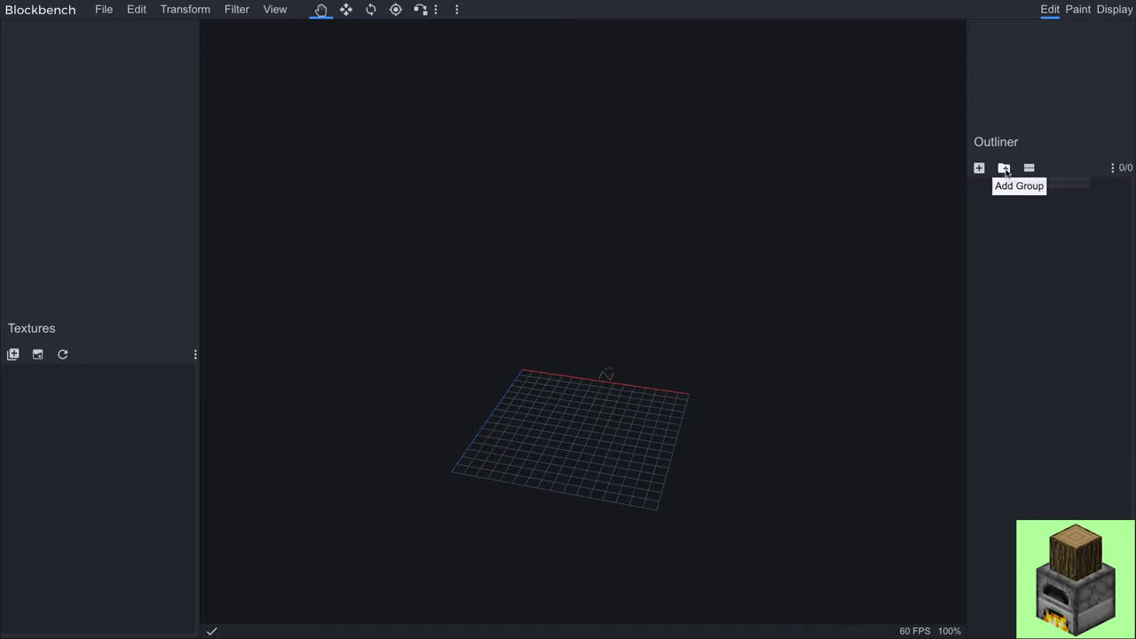
- Add a new group to the empty model's outliner
click(1004, 169)
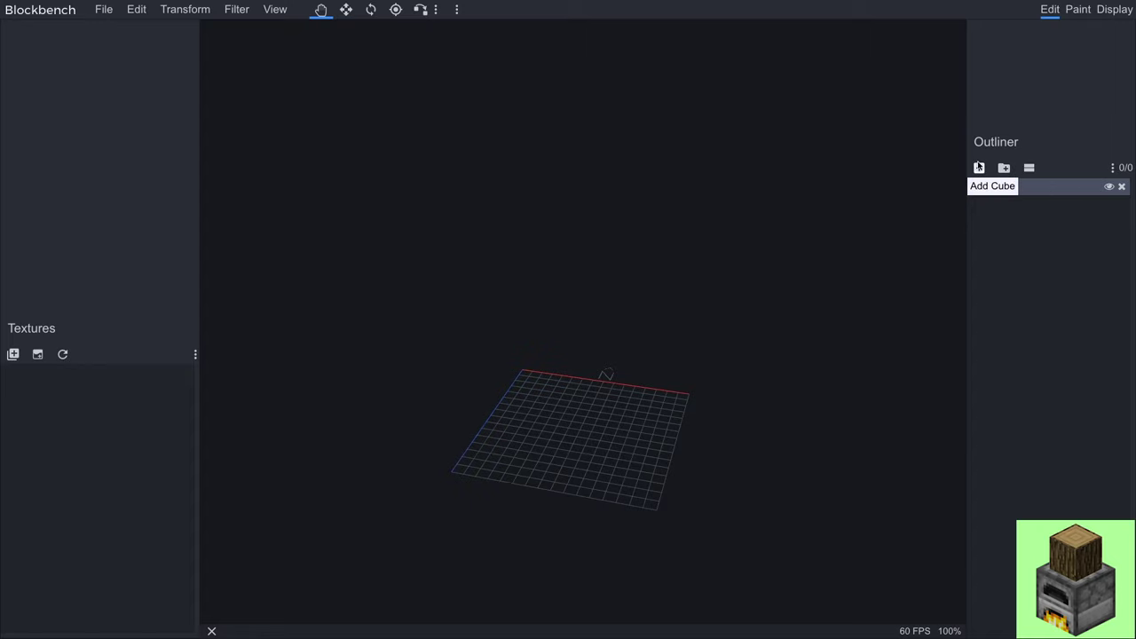
- Add two cubes inside the group, and collapse and expand the group in the outliner
click(979, 168)
click(980, 205)
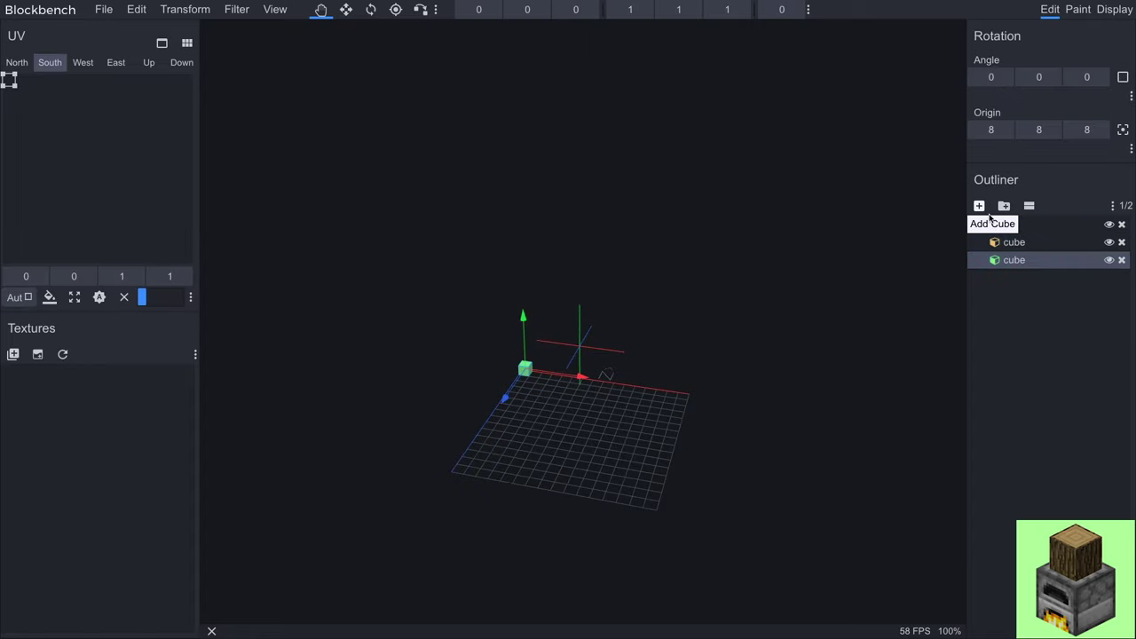
click(974, 224)
click(972, 225)
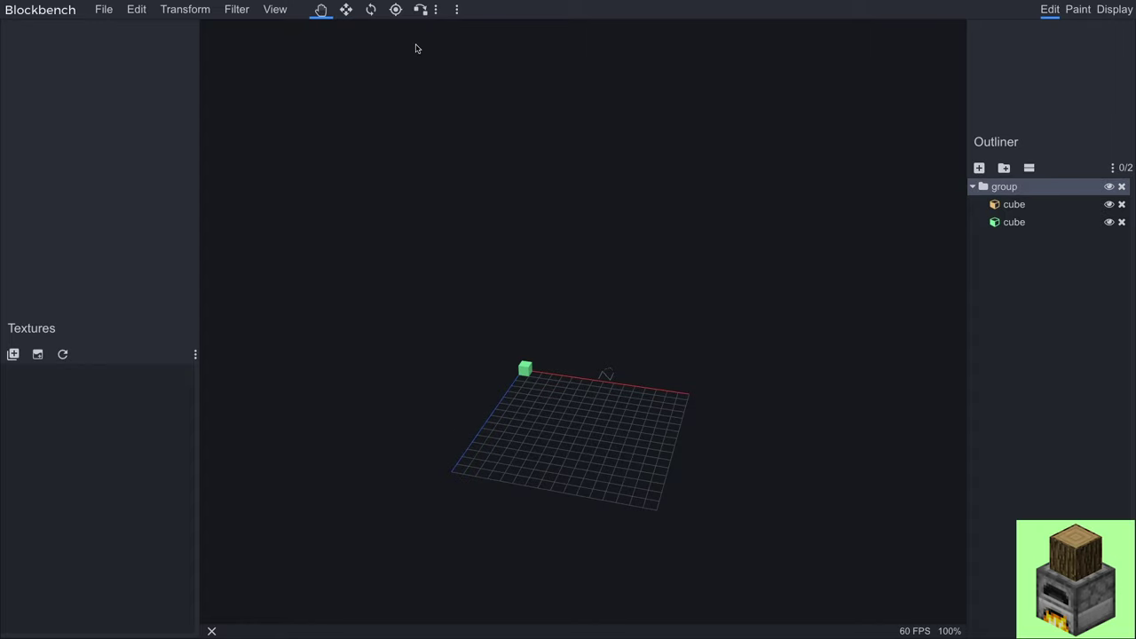
- Examine the rotate and flip commands for the group and the actions available for a single cube
click(181, 10)
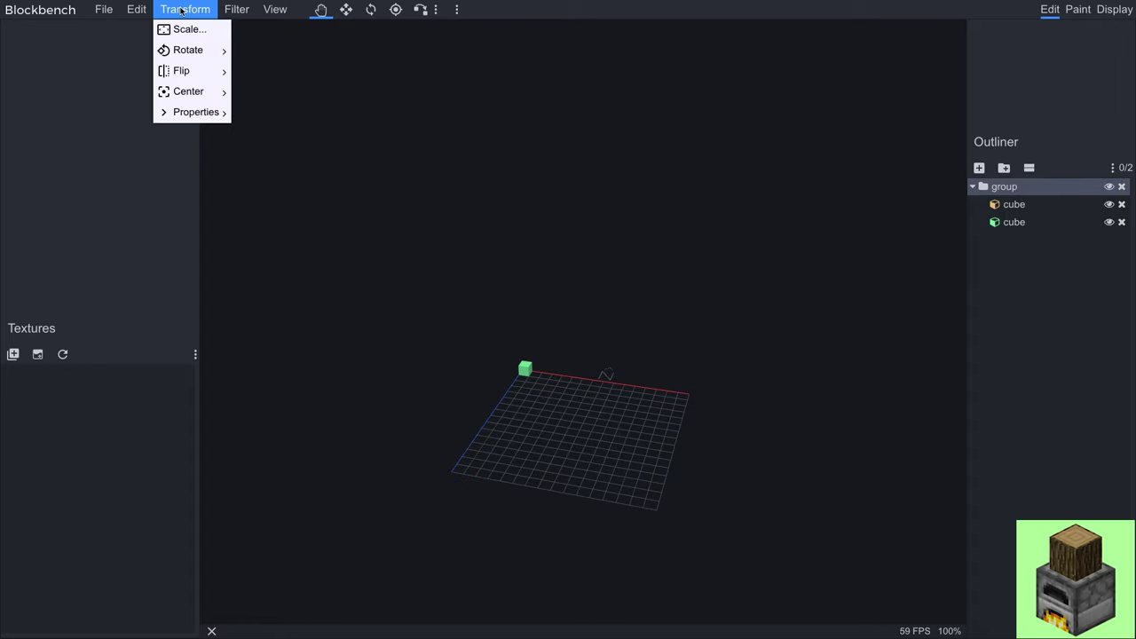
mouse_move(184, 53)
mouse_move(186, 73)
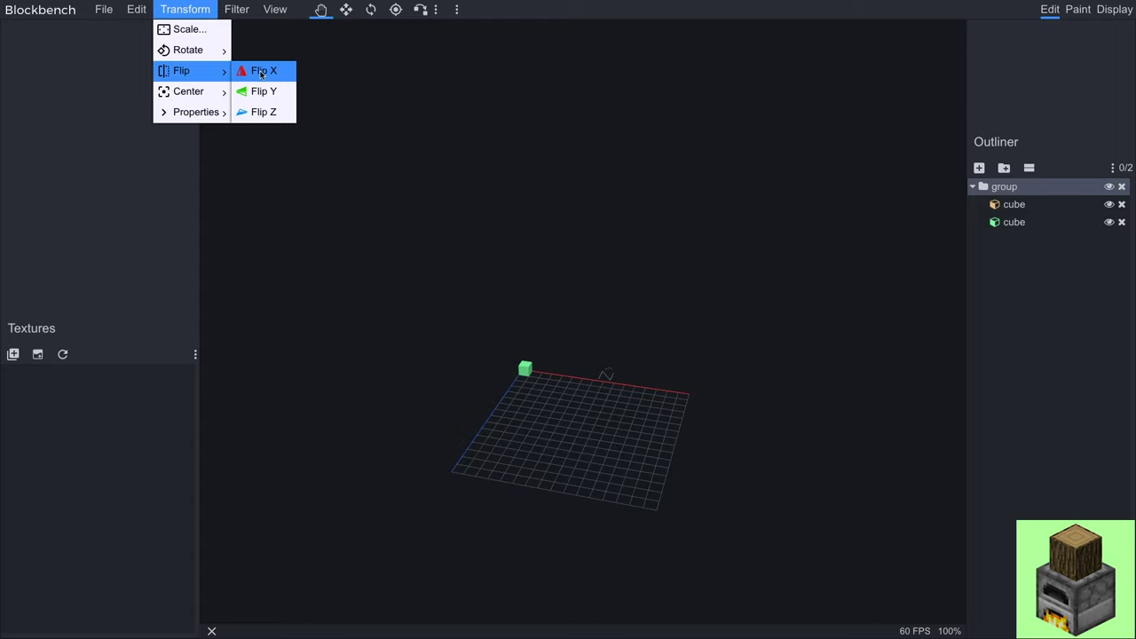
click(554, 158)
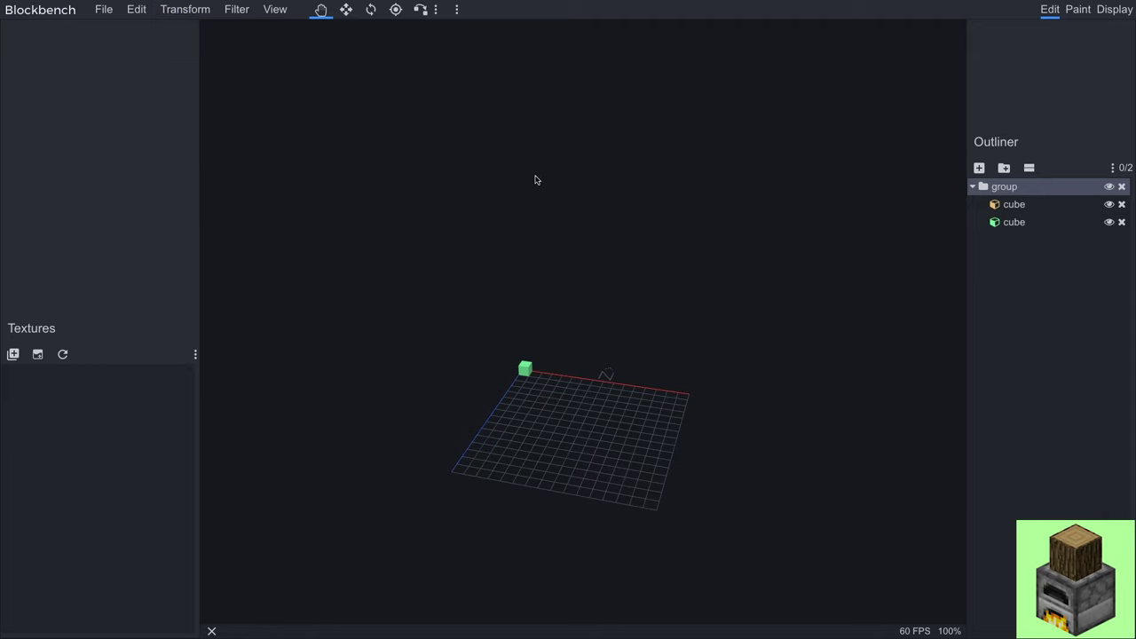
scroll(528, 379, up, 2)
scroll(528, 380, up, 3)
right_click(465, 422)
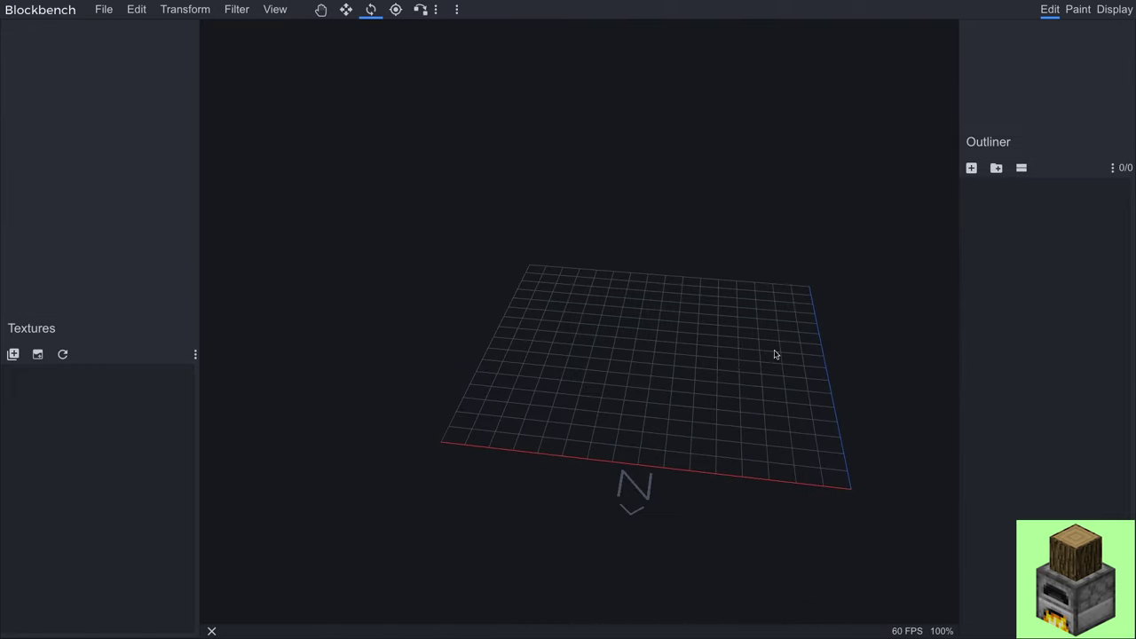
drag(774, 356, 728, 388)
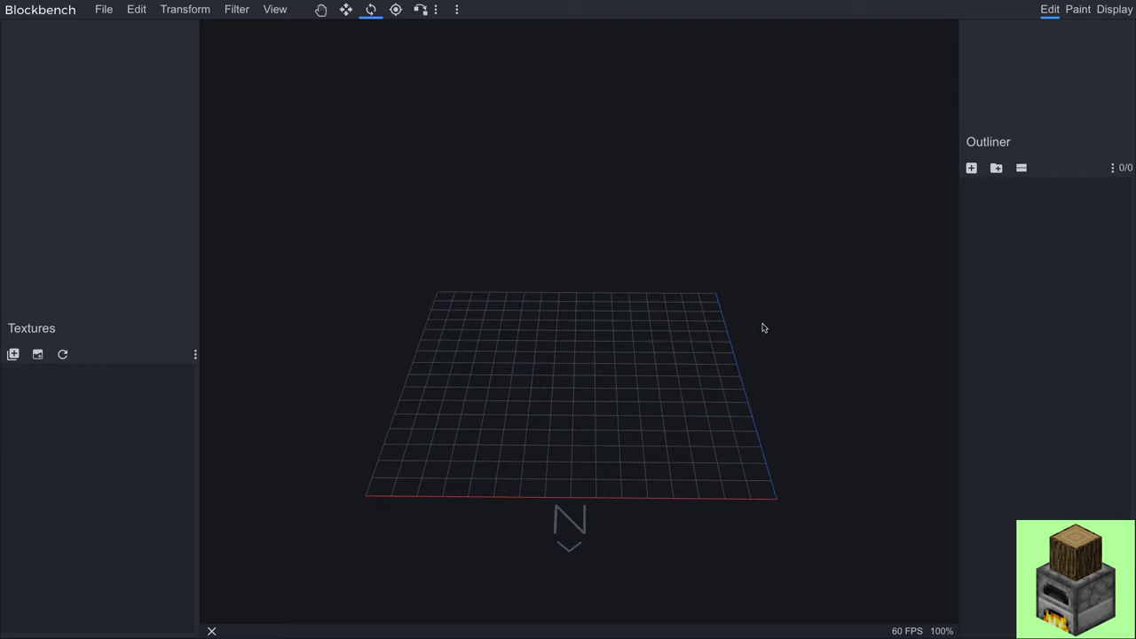
right_drag(777, 380, 819, 432)
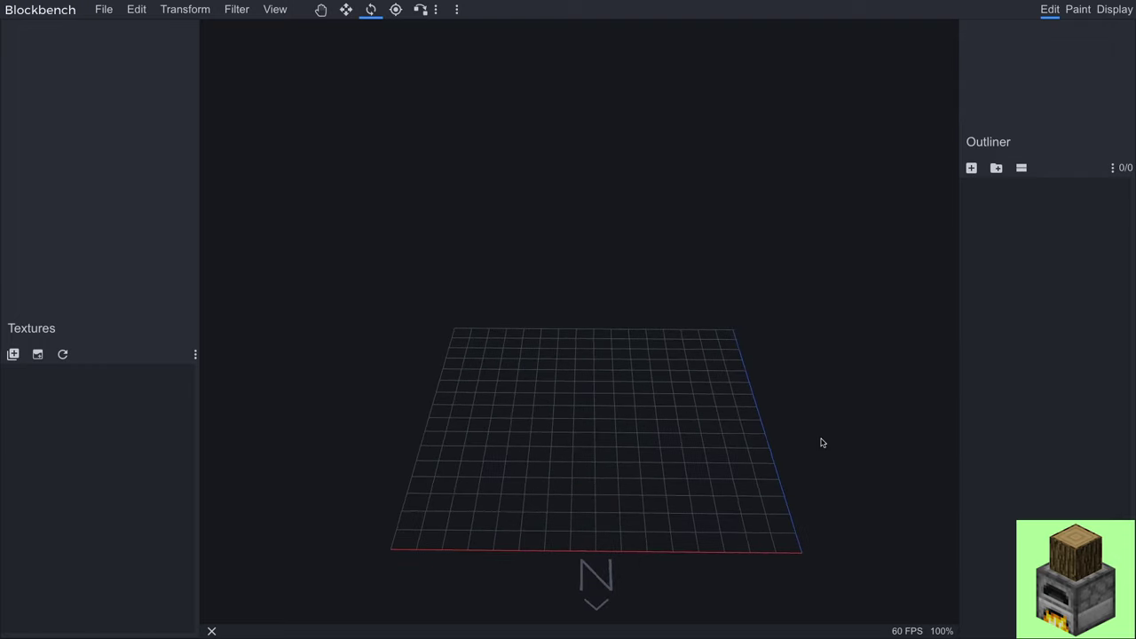
drag(822, 443, 779, 488)
scroll(880, 484, up, 2)
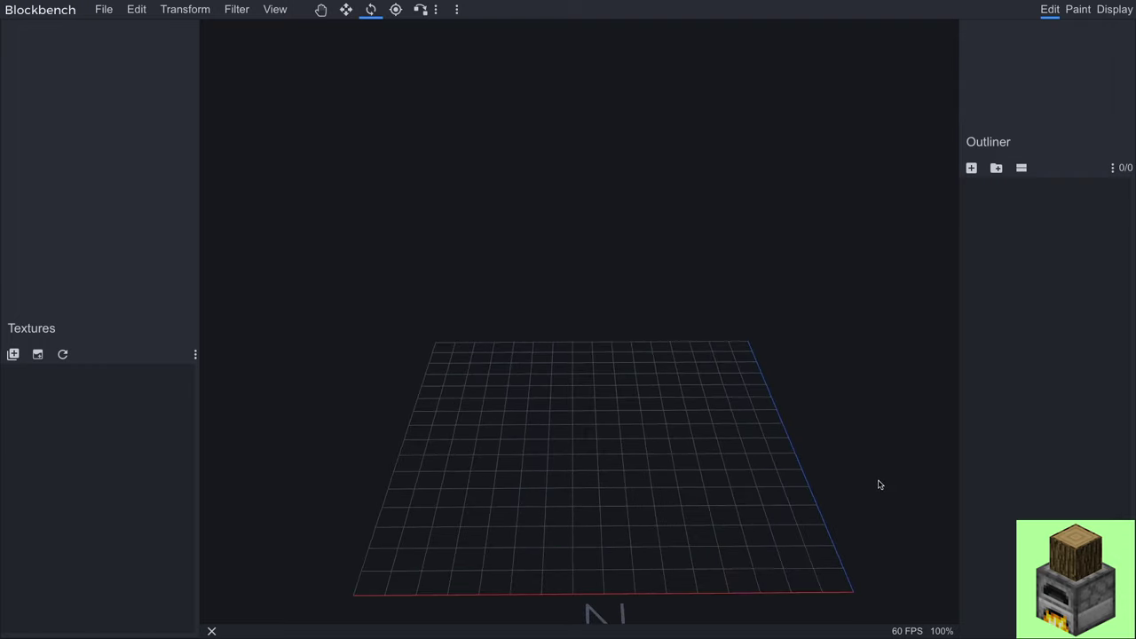
scroll(880, 484, down, 2)
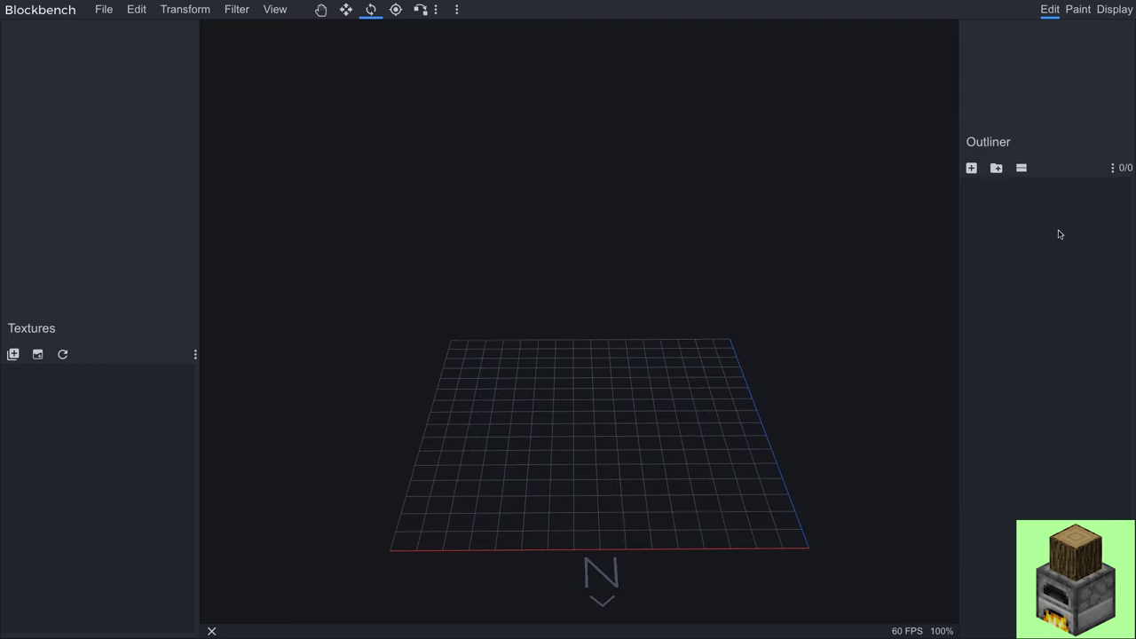
- Add a cube near the grid's centre and stretch it along Z to about 3 units
click(971, 167)
key(v)
drag(674, 444, 601, 426)
key(s)
drag(601, 484, 602, 569)
- Duplicate the cube twice and place the copies on either side to form a plus-shaped base one unit high
scroll(708, 401, up, 2)
key(v)
key(ctrl+d)
drag(626, 308, 626, 282)
key(ctrl+d)
drag(615, 353, 642, 356)
key(s)
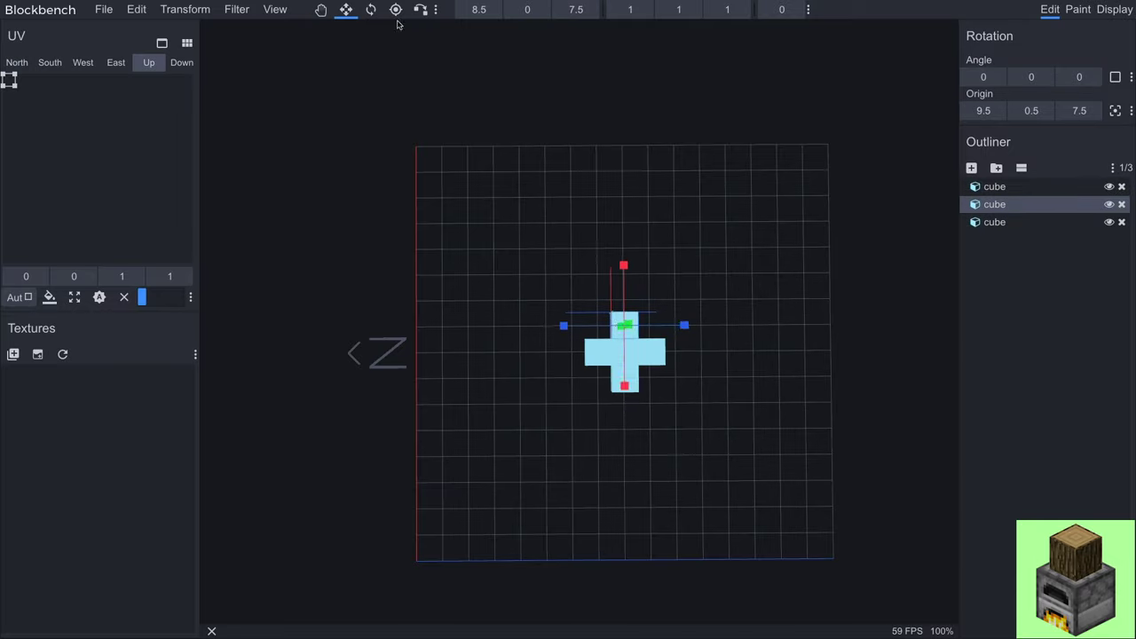
- Fill the four inner corners of the plus shape with duplicated 0.5 × 1 × 0.5 cubes
key(ctrl+d)
drag(566, 326, 541, 329)
drag(692, 444, 820, 424)
key(v)
key(ctrl+d)
drag(637, 391, 660, 373)
drag(782, 399, 532, 346)
key(ctrl+d)
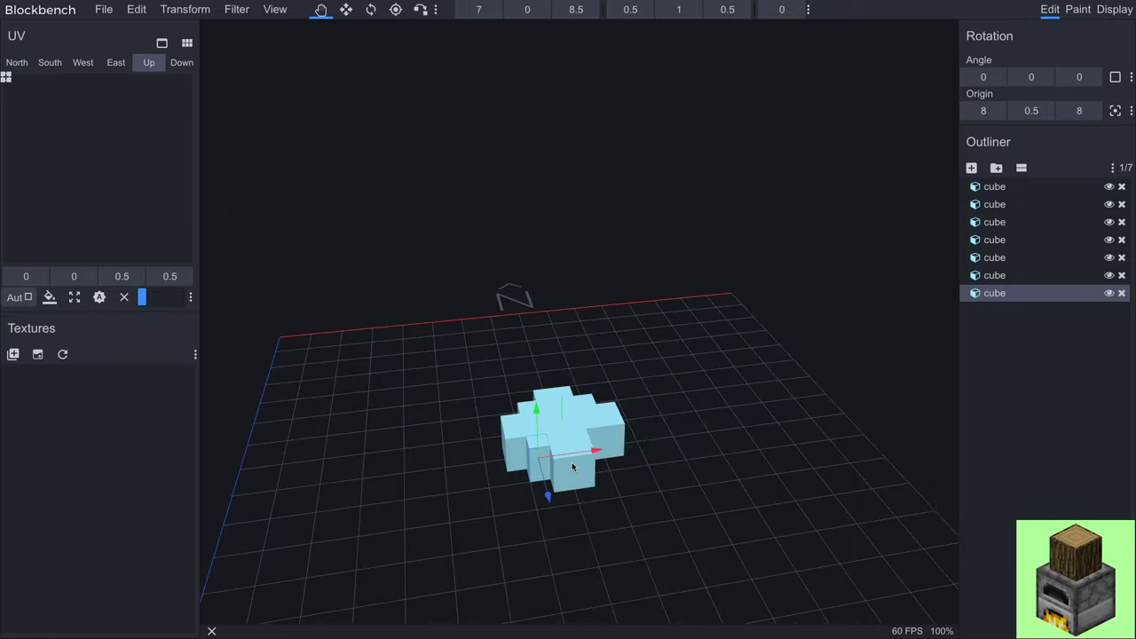
- Select all seven cubes and stretch them vertically into a tall handle
key(ctrl+a)
scroll(683, 503, down, 2)
drag(550, 524, 843, 483)
key(s)
scroll(832, 444, down, 4)
drag(604, 417, 604, 265)
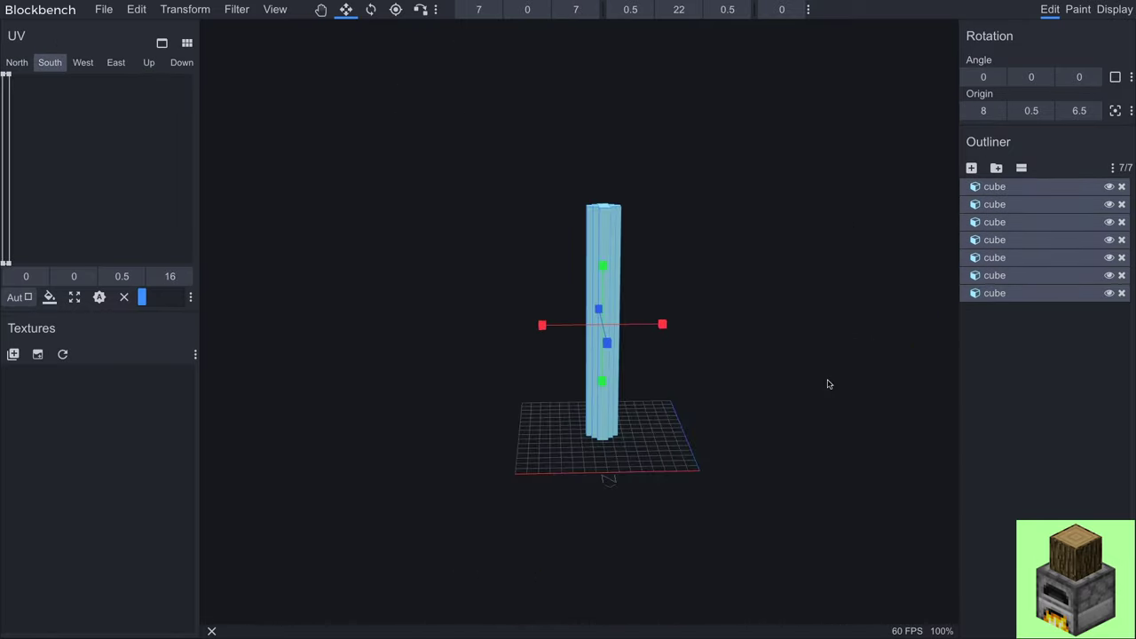
drag(828, 383, 766, 499)
drag(602, 265, 603, 232)
- Group the seven cubes under the name Handle
key(ctrl+g)
text(Handle)
key(Return)
drag(1012, 275, 1012, 293)
click(1030, 373)
- Add a cube near the handle's upper end and shape it into an 8 × 1 × 4 plate for the axe's back
click(972, 168)
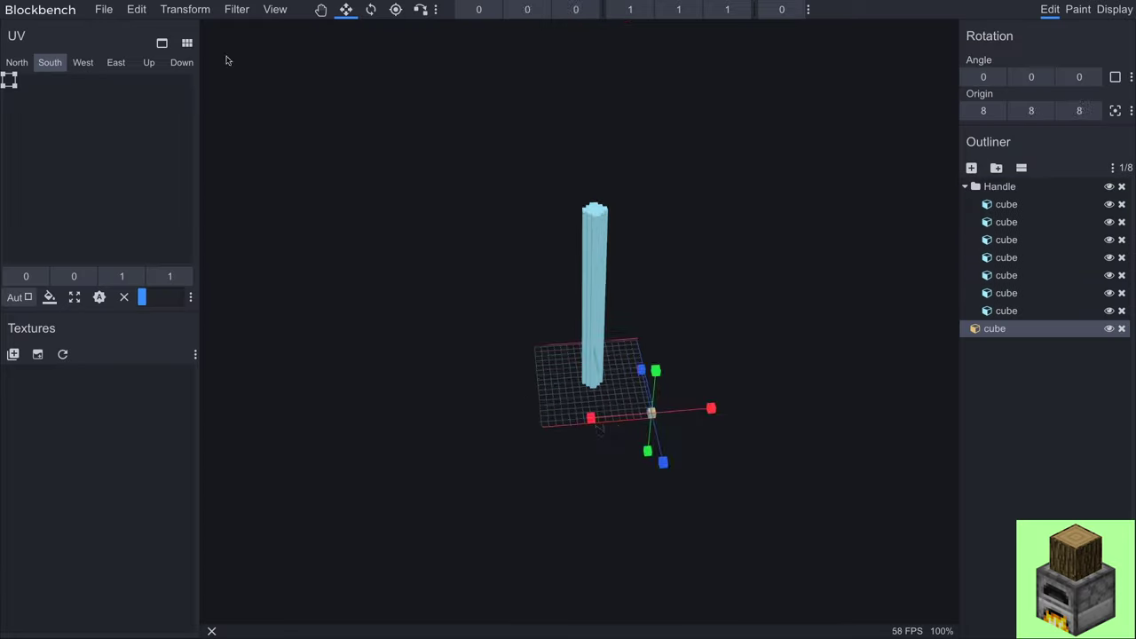
click(322, 10)
drag(656, 371, 661, 222)
key(s)
drag(577, 249, 680, 230)
key(p)
drag(675, 143, 621, 240)
key(r)
- Duplicate the plate, raise the copy to height 19 and rotate it 22.5° about Z
key(ctrl+d)
drag(803, 315, 802, 355)
drag(728, 293, 728, 266)
click(371, 10)
drag(621, 244, 631, 186)
key(v)
click(1000, 186)
drag(533, 360, 533, 504)
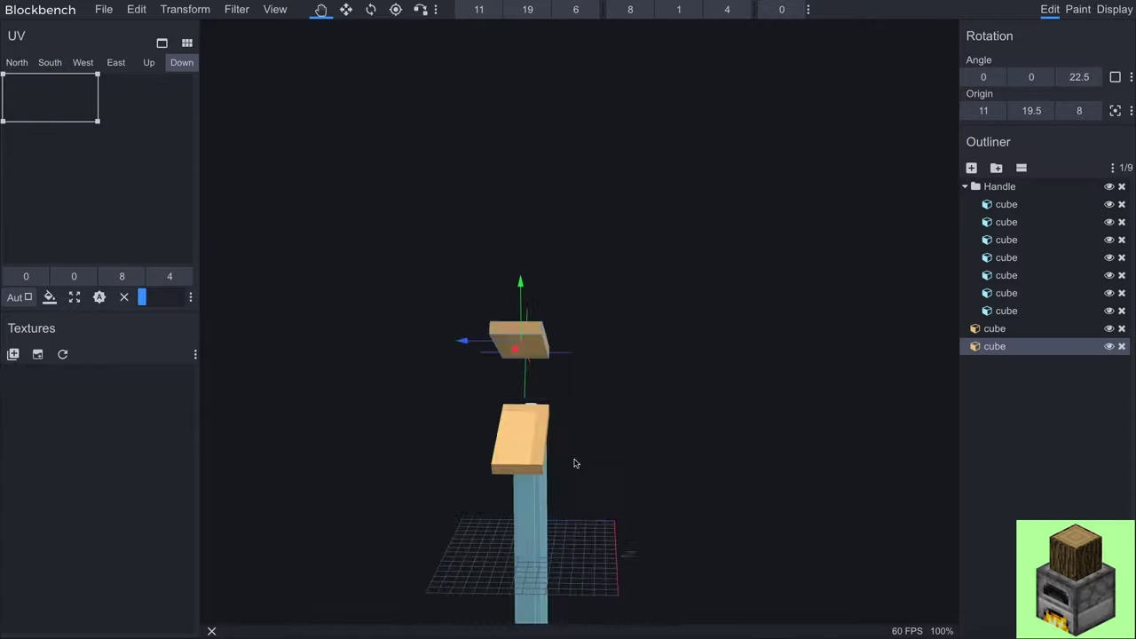
- Add another cube and shape it into an upright plate joining the inner ends of the two slanted plates
drag(595, 466, 710, 488)
click(972, 167)
key(s)
drag(871, 391, 791, 416)
drag(695, 443, 696, 524)
drag(758, 346, 746, 480)
key(v)
- Shift the lower and upper slanted plates horizontally so their ends meet the upright plate
click(480, 488)
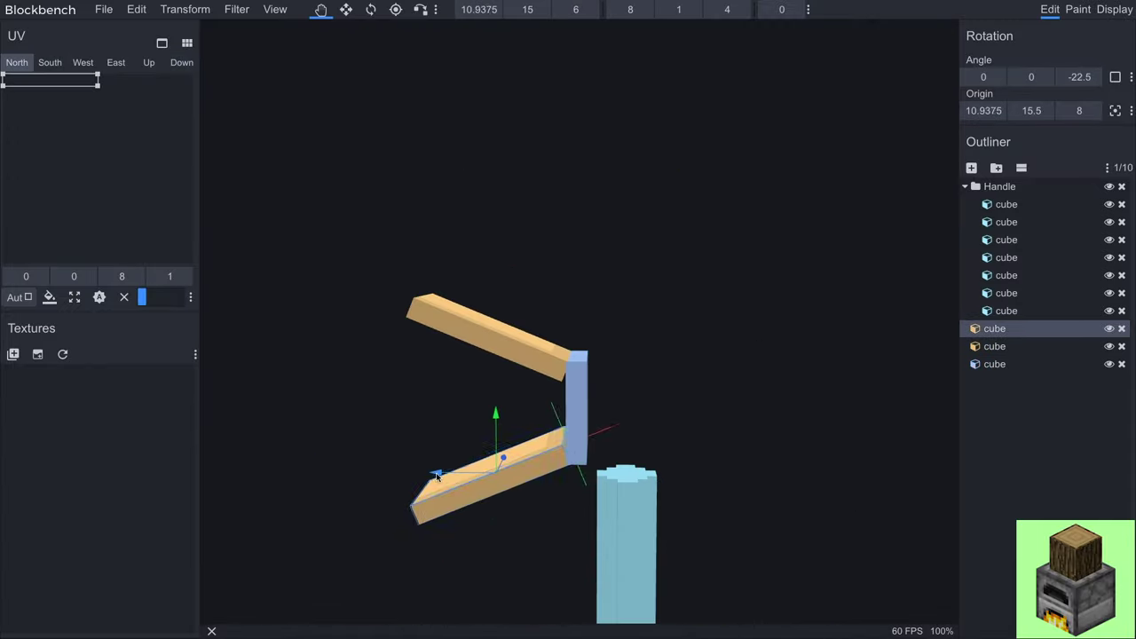
drag(437, 478, 444, 477)
click(480, 333)
drag(444, 339, 463, 347)
click(530, 482)
drag(737, 382, 586, 373)
click(505, 399)
click(564, 324)
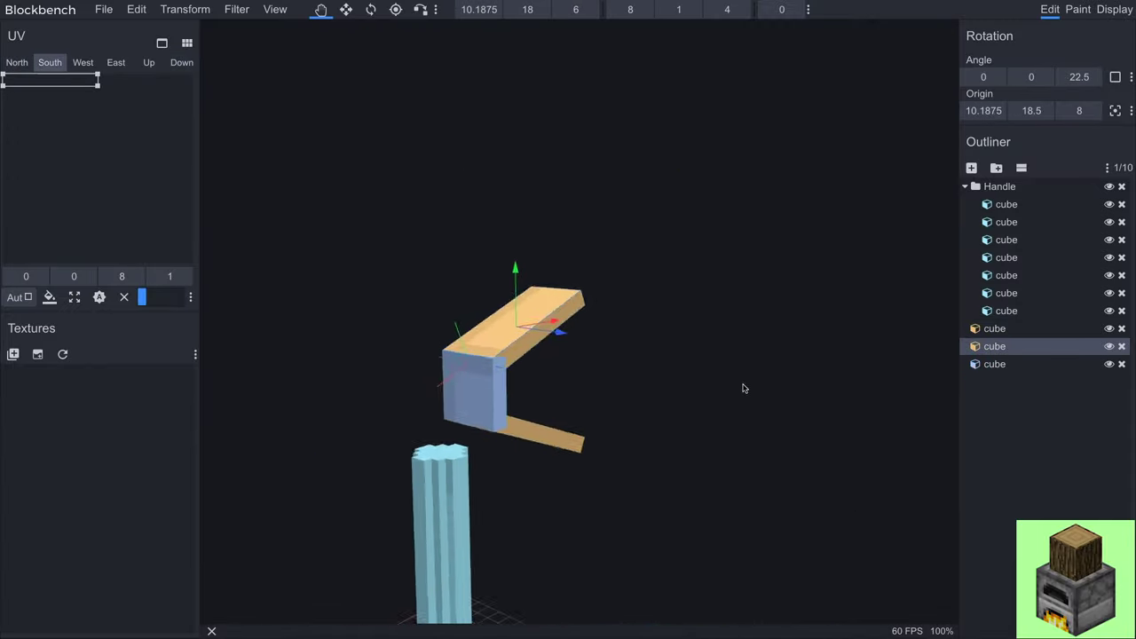
- Duplicate, rotate and reposition plates to build the side walls and end plates of the axe's back
key(ctrl+d)
drag(589, 324, 662, 358)
click(371, 10)
key(v)
drag(606, 297, 606, 326)
drag(710, 372, 604, 267)
scroll(711, 409, up, 5)
key(ctrl+d)
key(p)
drag(621, 388, 577, 388)
key(r)
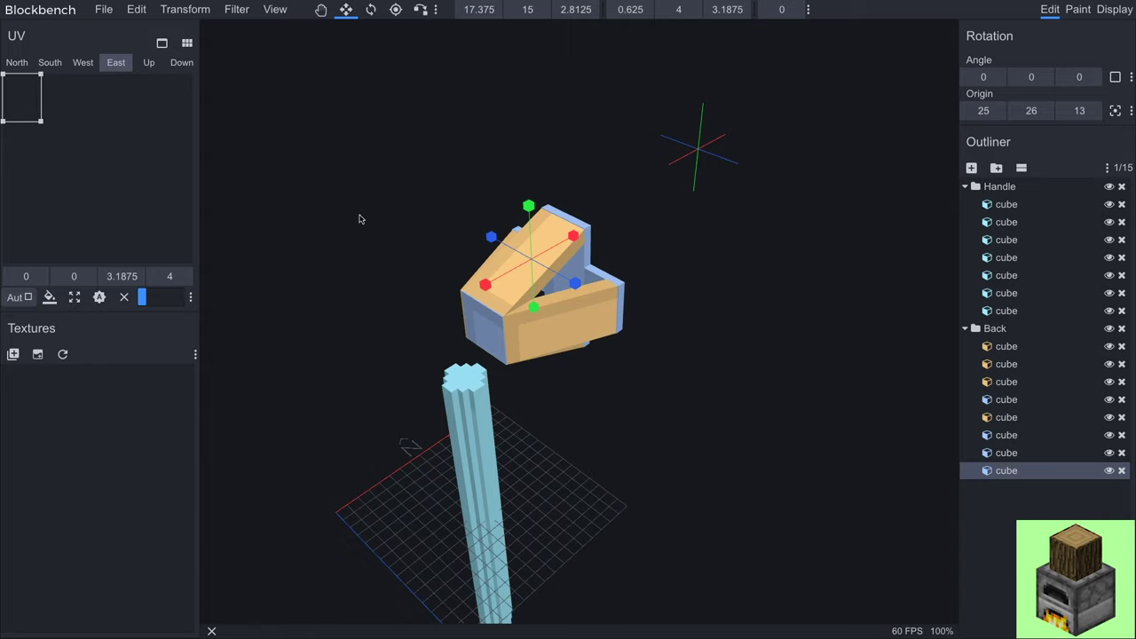
- Save the model as stormbreaker.json in the item folder under models in the Example Resource Pack's minecraft assets
click(105, 11)
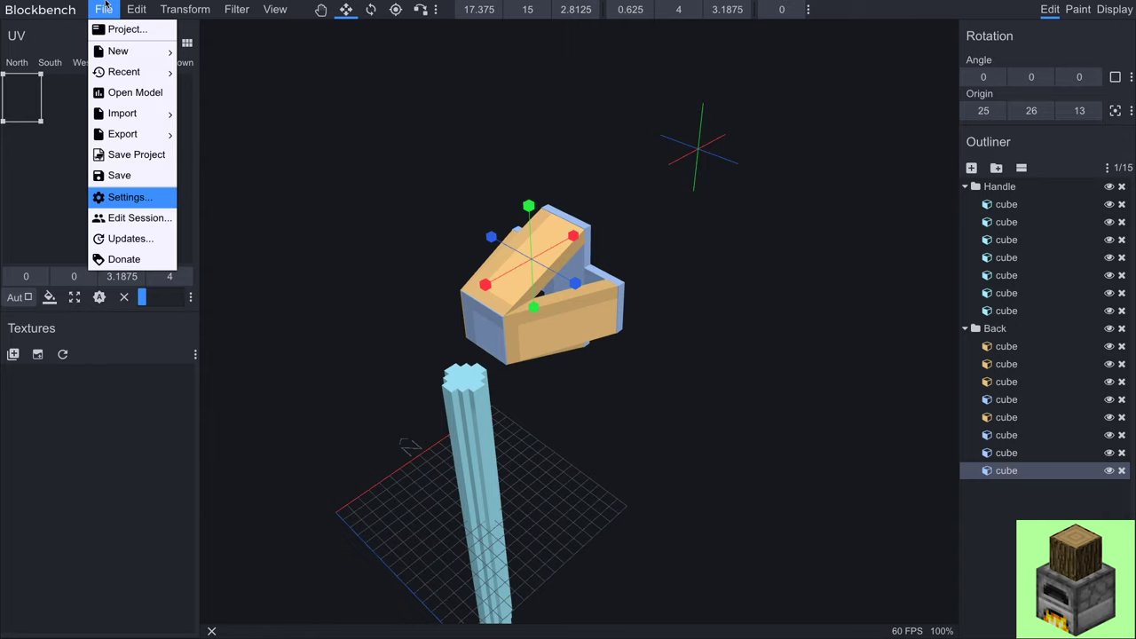
click(136, 177)
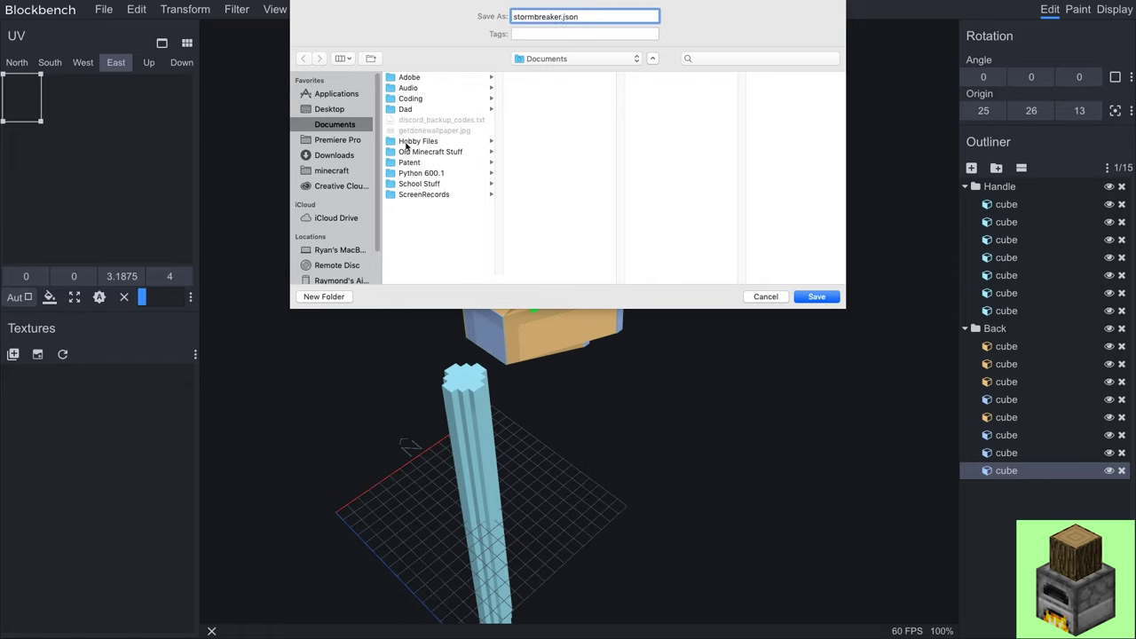
click(353, 170)
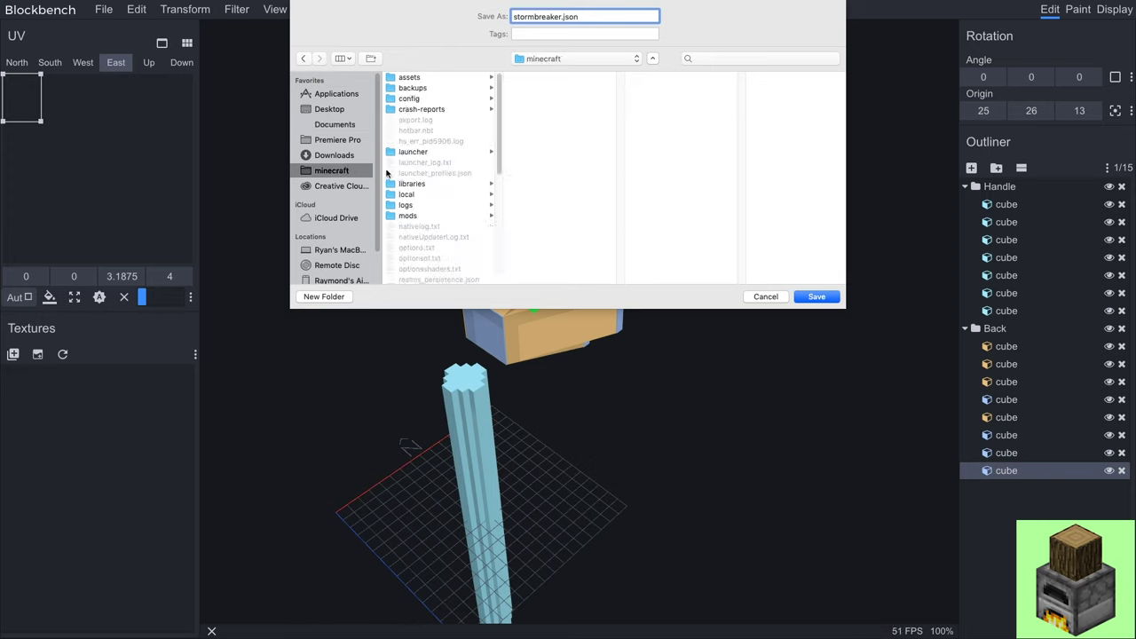
scroll(444, 151, down, 5)
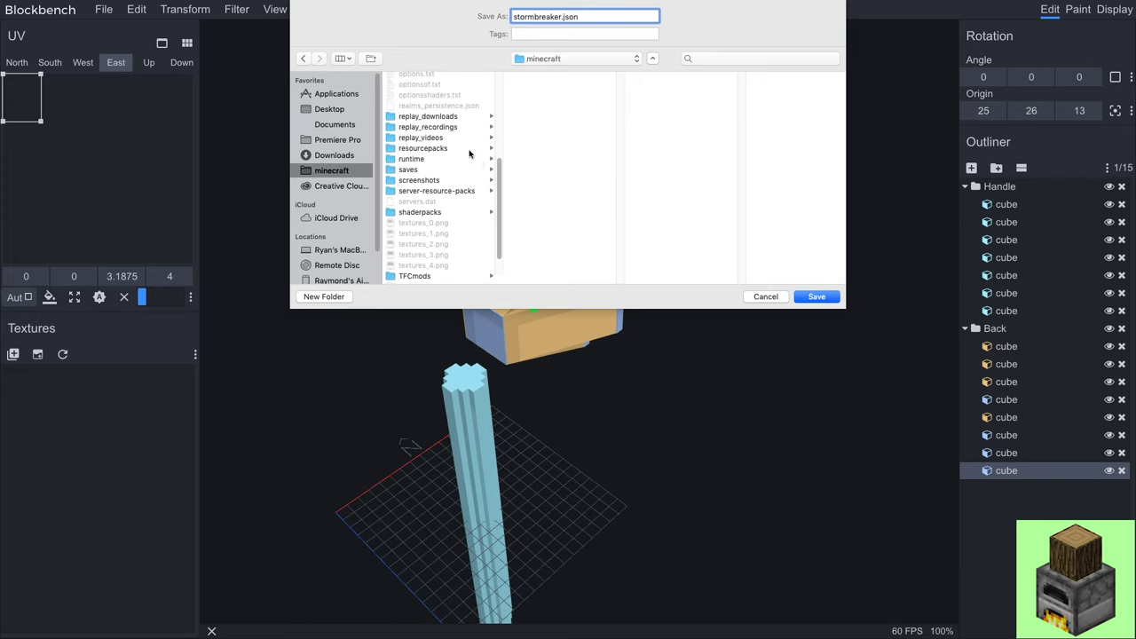
click(445, 149)
click(548, 90)
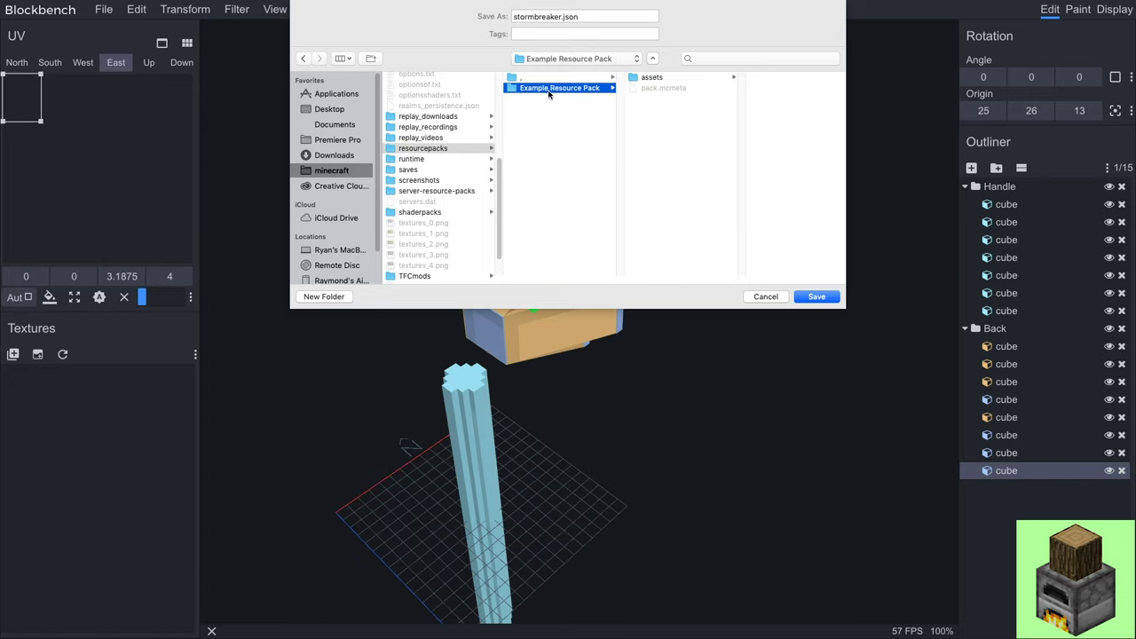
click(663, 79)
click(744, 79)
click(753, 79)
click(749, 79)
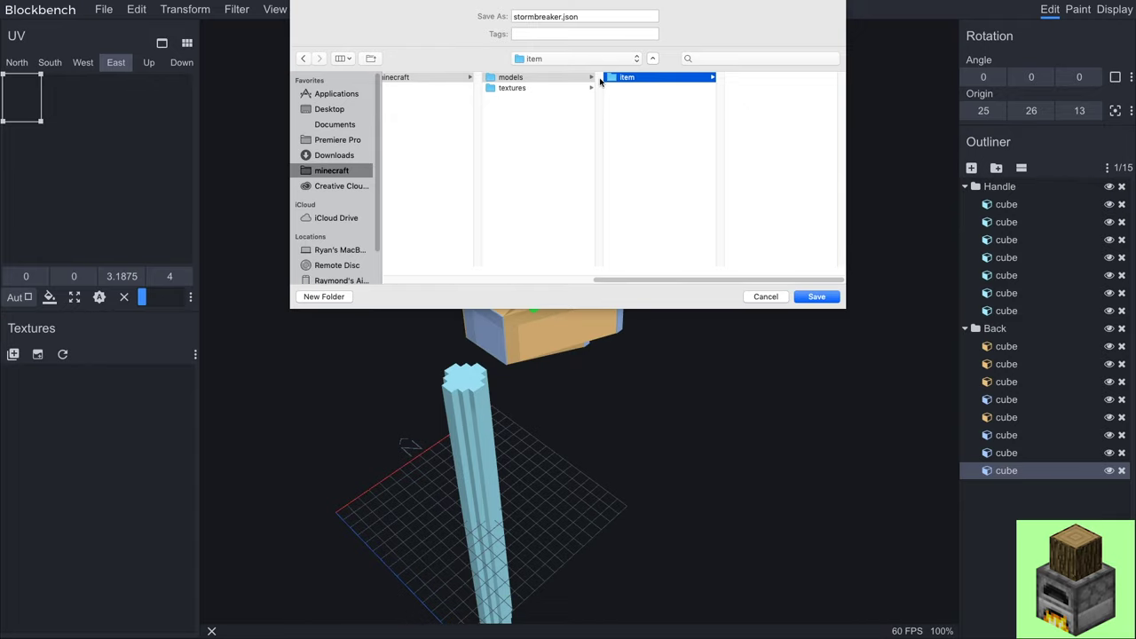
click(815, 298)
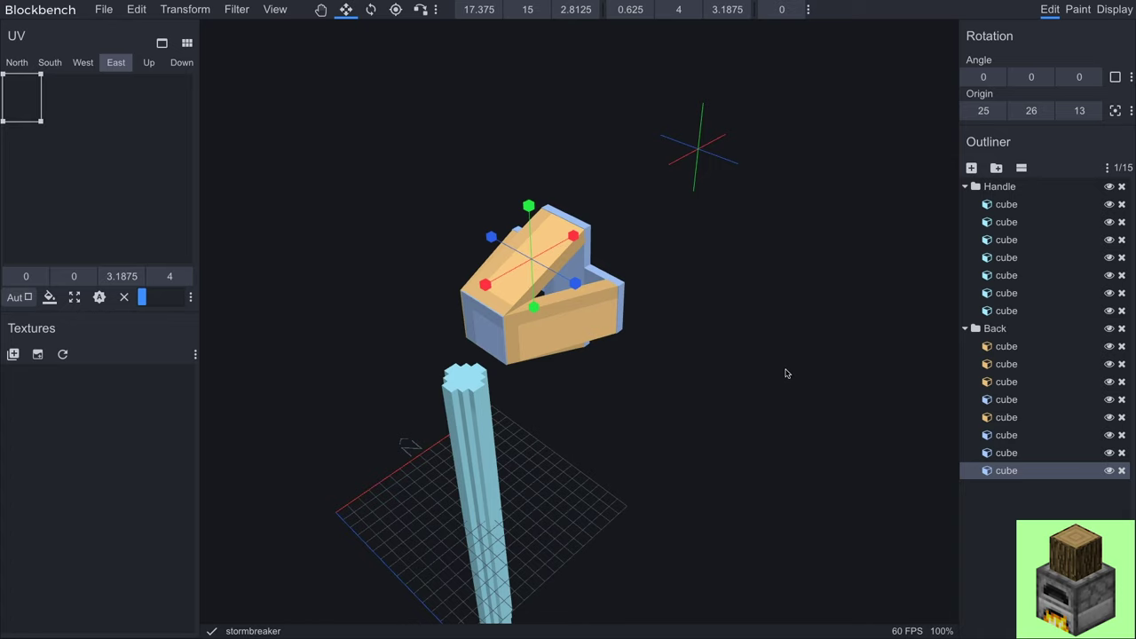
key(ctrl+s)
- Add a small cube in the gap between the back's slanted plates and duplicate it to start a rising row
key(ctrl+n)
key(v)
drag(341, 508, 563, 299)
scroll(563, 299, up, 5)
key(ctrl+d)
scroll(738, 438, down, 3)
key(ctrl+d)
drag(737, 438, 622, 391)
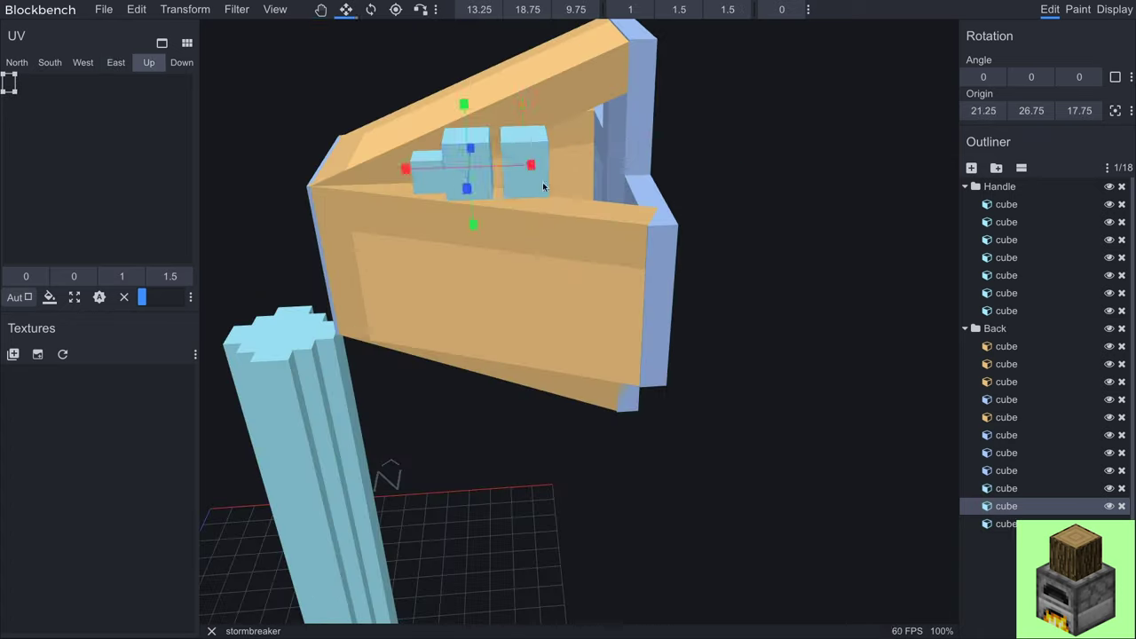
- Duplicate more cubes along the row towards the back's end plate, enlarging them as steps
mouse_move(542, 170)
mouse_down()
mouse_move(545, 248)
mouse_move(573, 127)
mouse_move(528, 187)
mouse_up()
key(ctrl+d)
click(528, 187)
click(581, 165)
drag(781, 182, 837, 186)
key(ctrl+d)
drag(629, 155, 782, 204)
key(ctrl+d)
- Add another step cube and adjust the steps' sizes, making the middle one 1 × 2 × 1.75 units
click(582, 178)
key(ctrl+d)
drag(604, 214, 593, 191)
click(532, 204)
click(573, 191)
drag(514, 212, 525, 208)
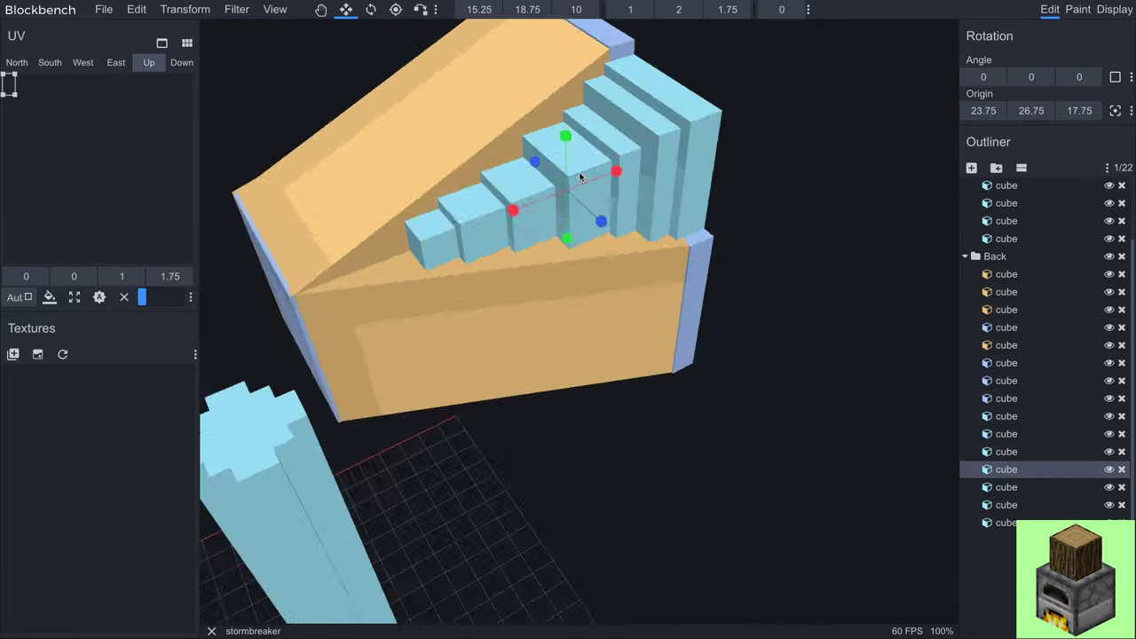
- Duplicate one more step cube and fine-tune the spacing of the row of eight steps
key(ctrl+d)
click(518, 197)
click(488, 232)
mouse_move(781, 222)
mouse_down()
mouse_move(755, 257)
mouse_move(782, 226)
mouse_up()
click(666, 150)
click(629, 151)
click(604, 174)
click(423, 255)
- Select the eight step cubes, duplicate them and mirror the copies for another gap of the back
click(1006, 362)
shift+click(1006, 540)
click(185, 8)
drag(672, 365, 603, 368)
key(ctrl+d)
click(396, 10)
scroll(530, 229, down, 5)
click(185, 8)
click(329, 86)
- Undo the last edits and move the pivot point of the eight selected step cubes along the Z axis
key(ctrl+z)
key(Delete)
key(ctrl+d)
key(ctrl+z)
scroll(613, 259, up, 5)
drag(616, 264, 621, 230)
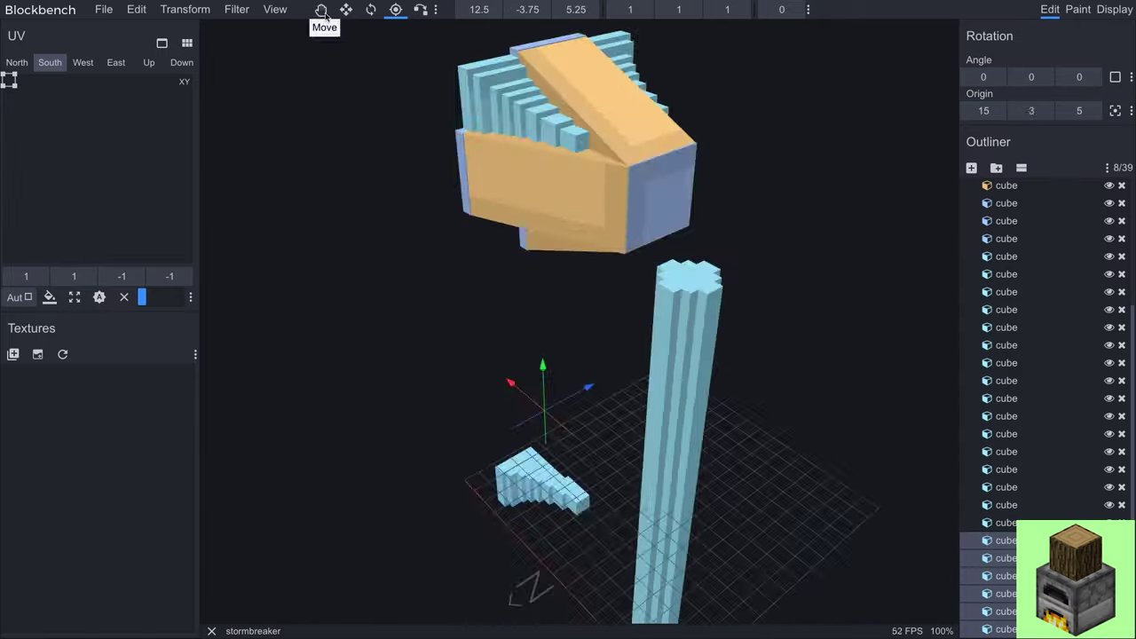
drag(551, 266, 647, 343)
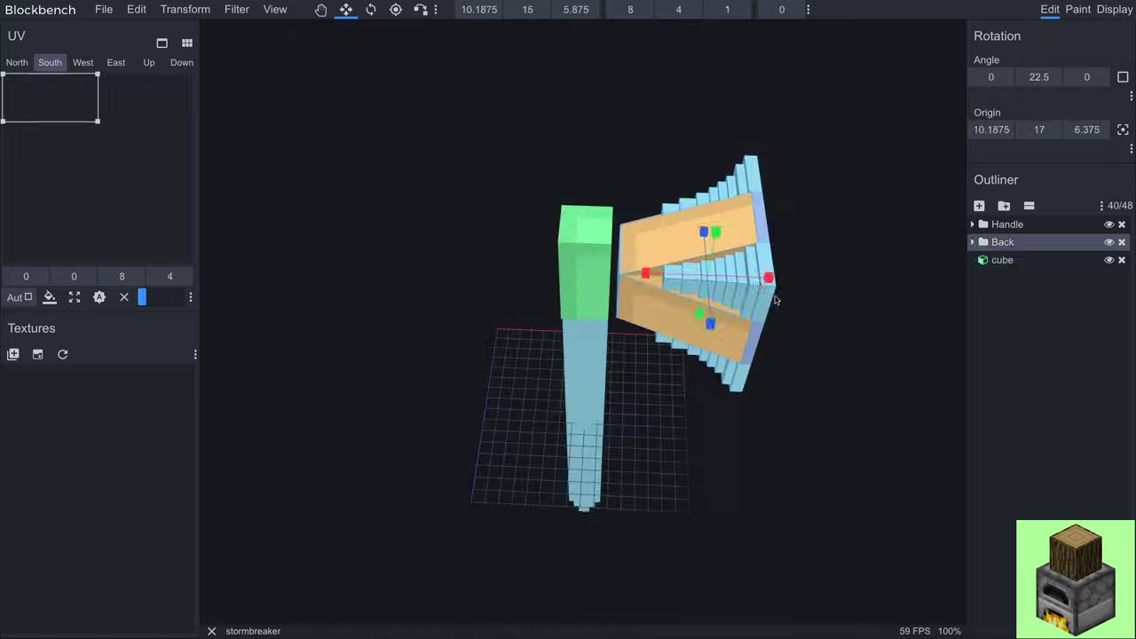
drag(692, 267, 710, 266)
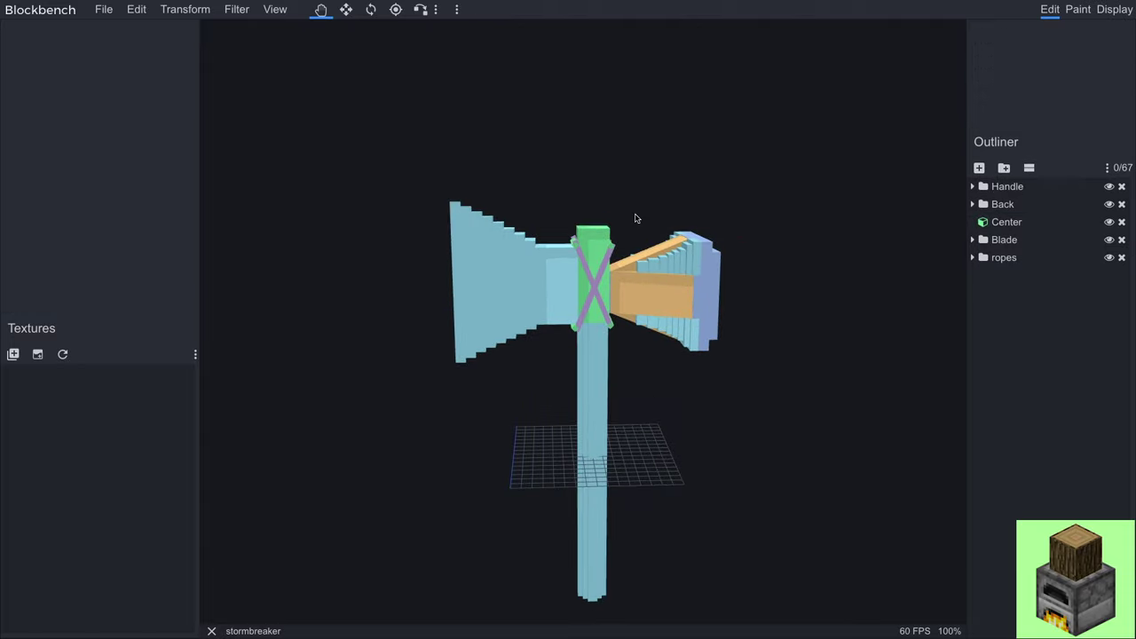
- Inspect the complete axe model from several sides and switch it to paint mode
drag(695, 199, 754, 197)
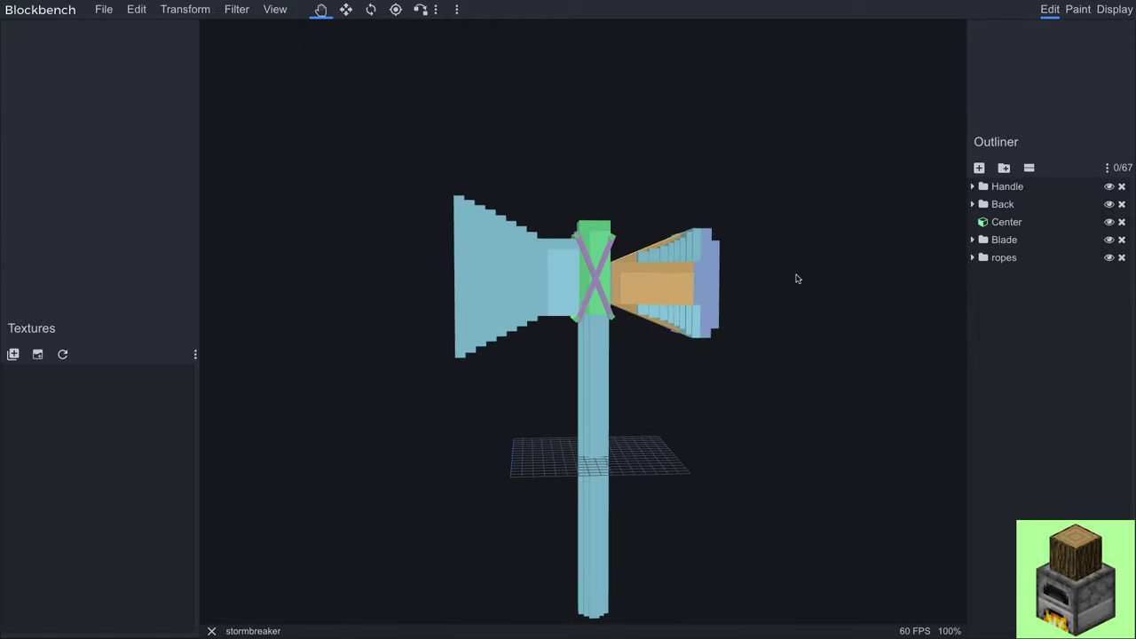
drag(796, 273, 624, 281)
scroll(719, 285, up, 5)
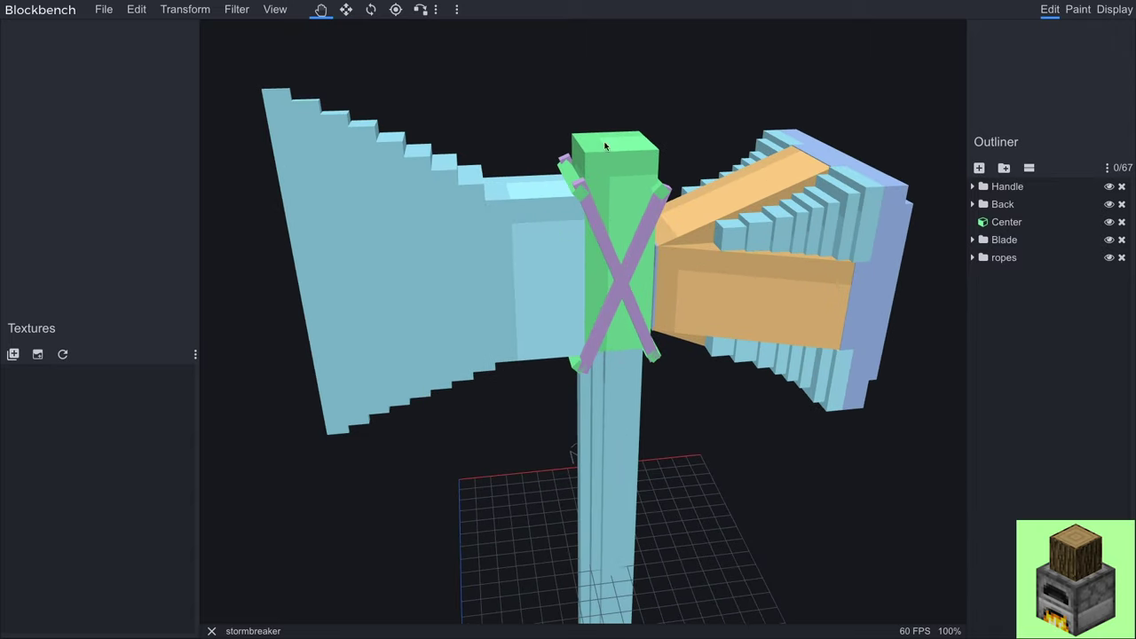
scroll(721, 454, down, 5)
drag(713, 452, 777, 426)
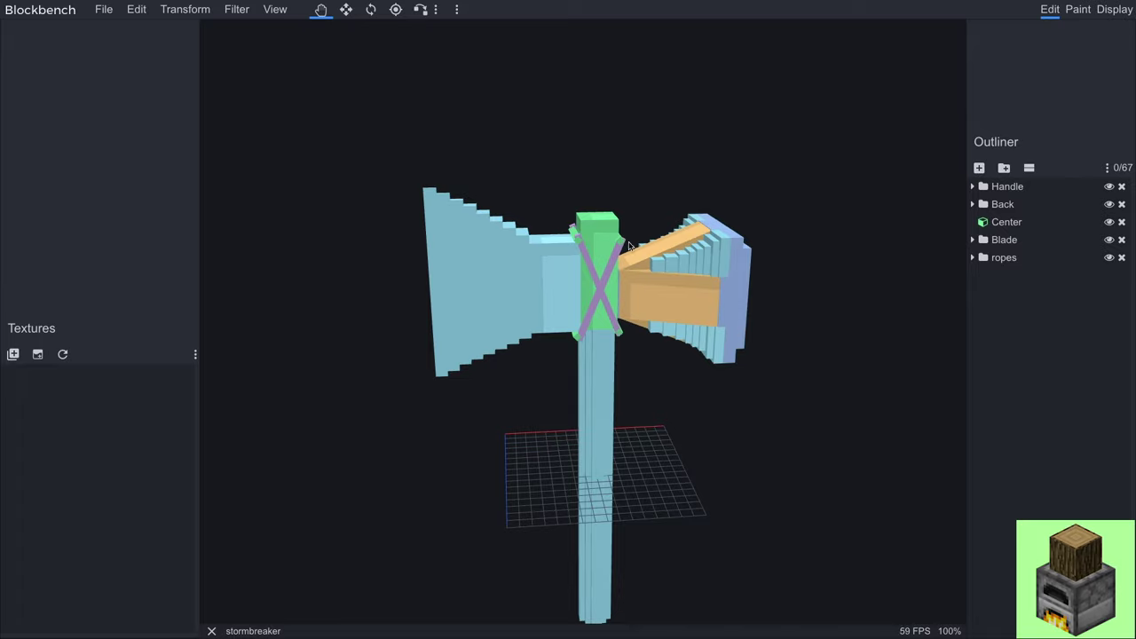
click(1080, 9)
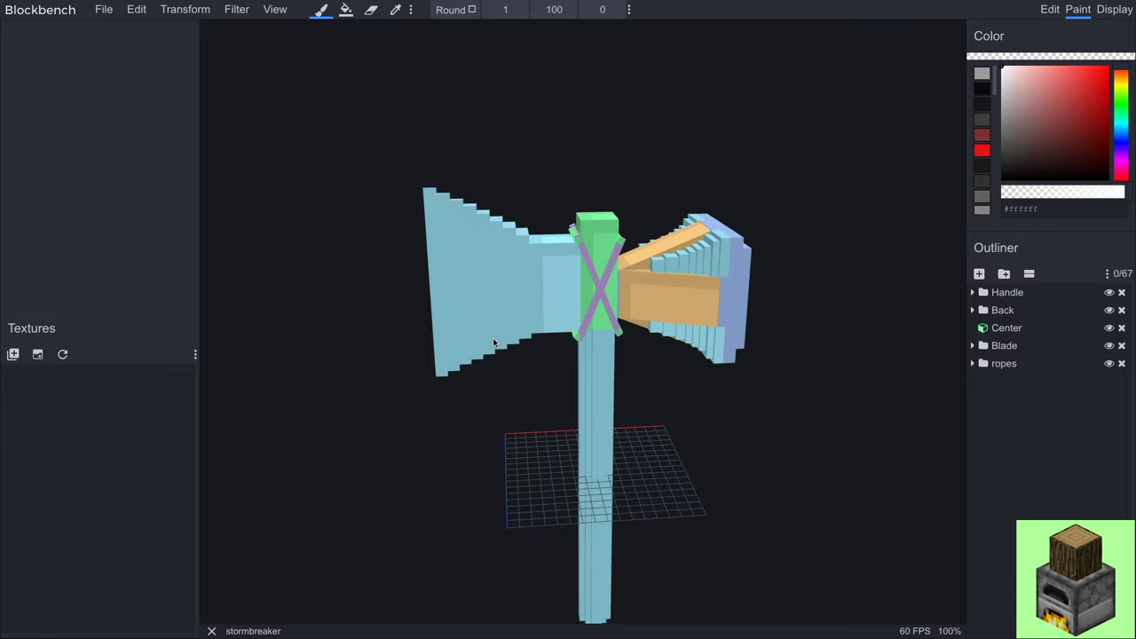
scroll(574, 280, up, 5)
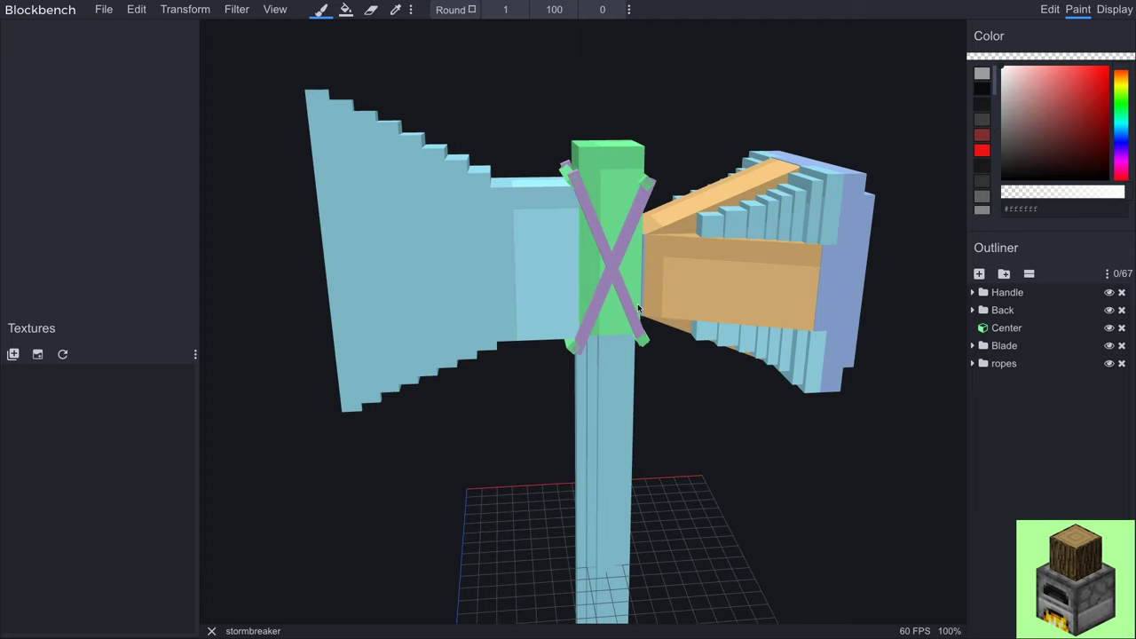
scroll(695, 422, down, 2)
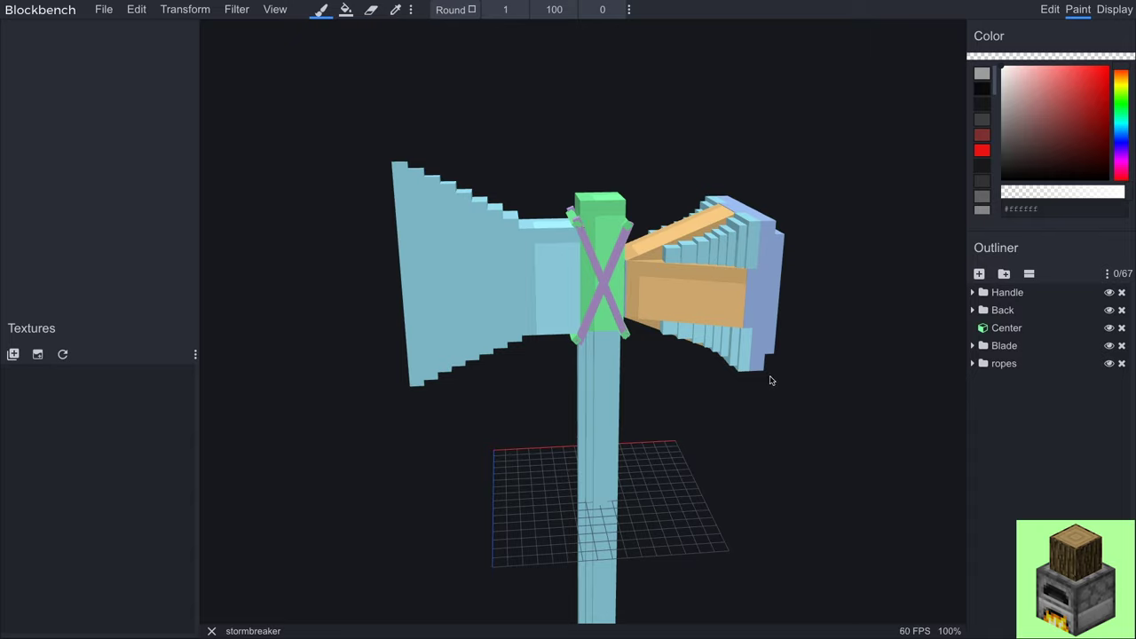
- Create a new blank white texture with a resolution of 32
scroll(769, 380, down, 2)
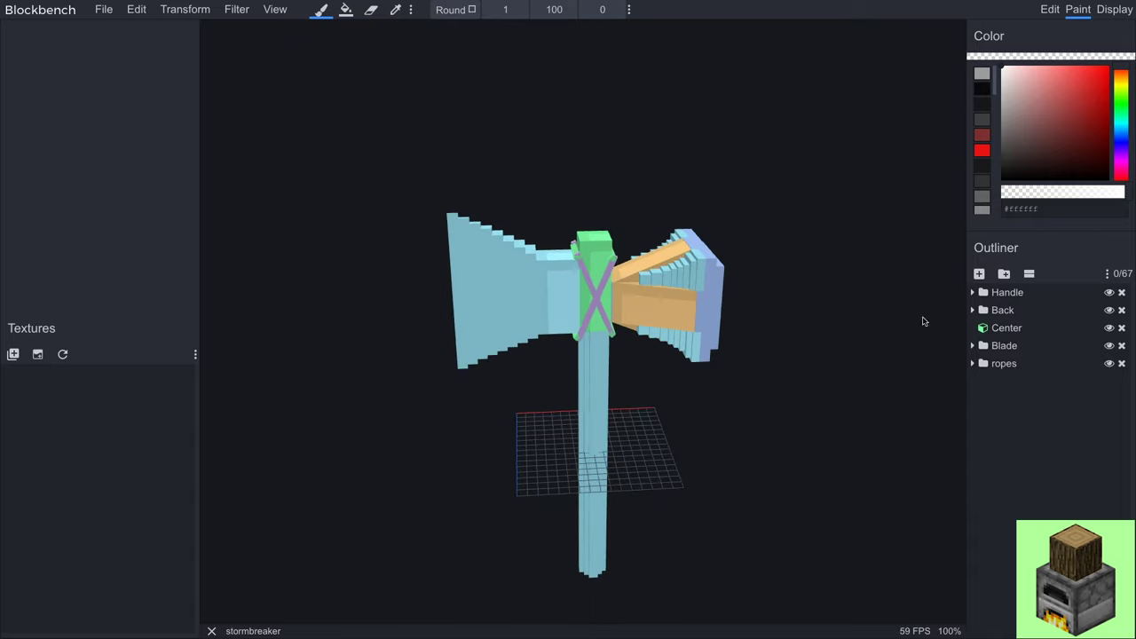
click(36, 356)
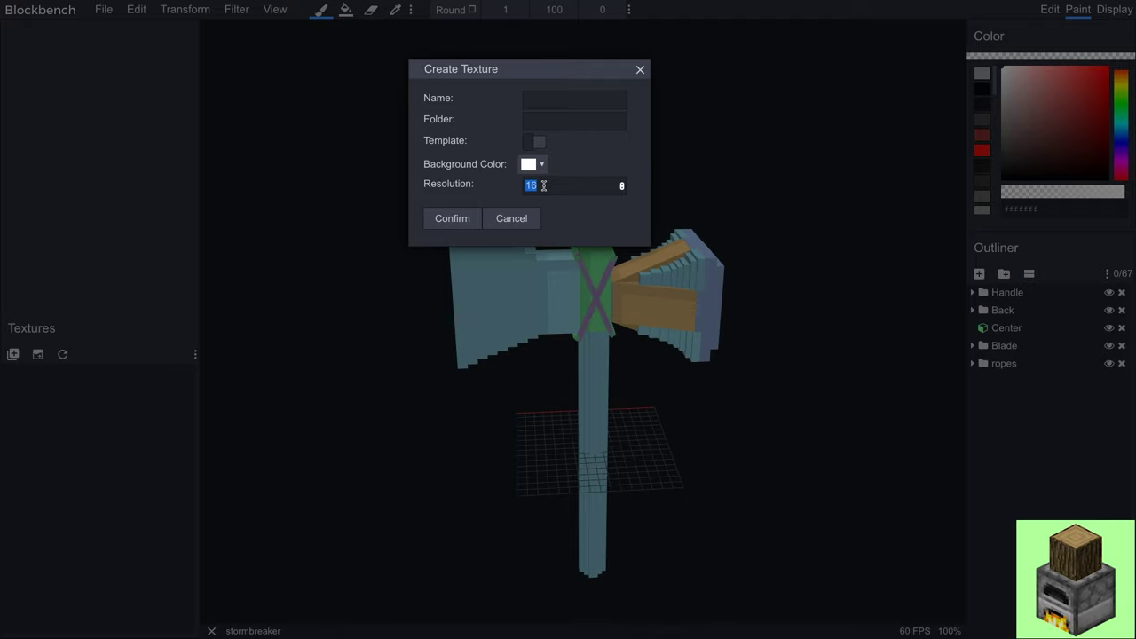
text(32)
click(453, 219)
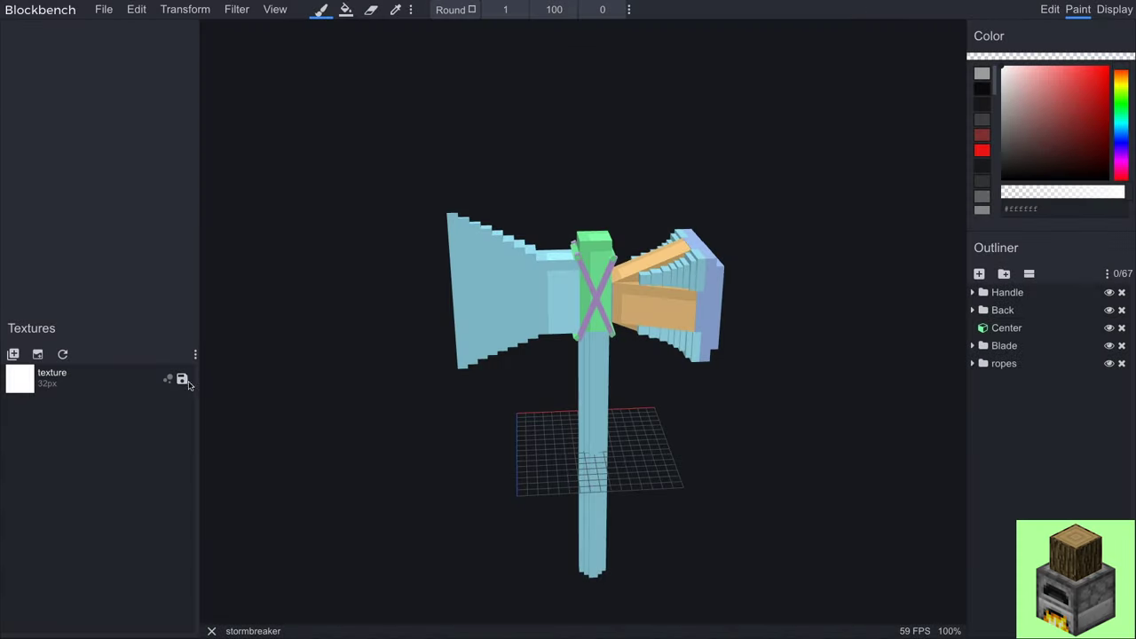
- Start saving the new texture under the file name wood.png
click(182, 379)
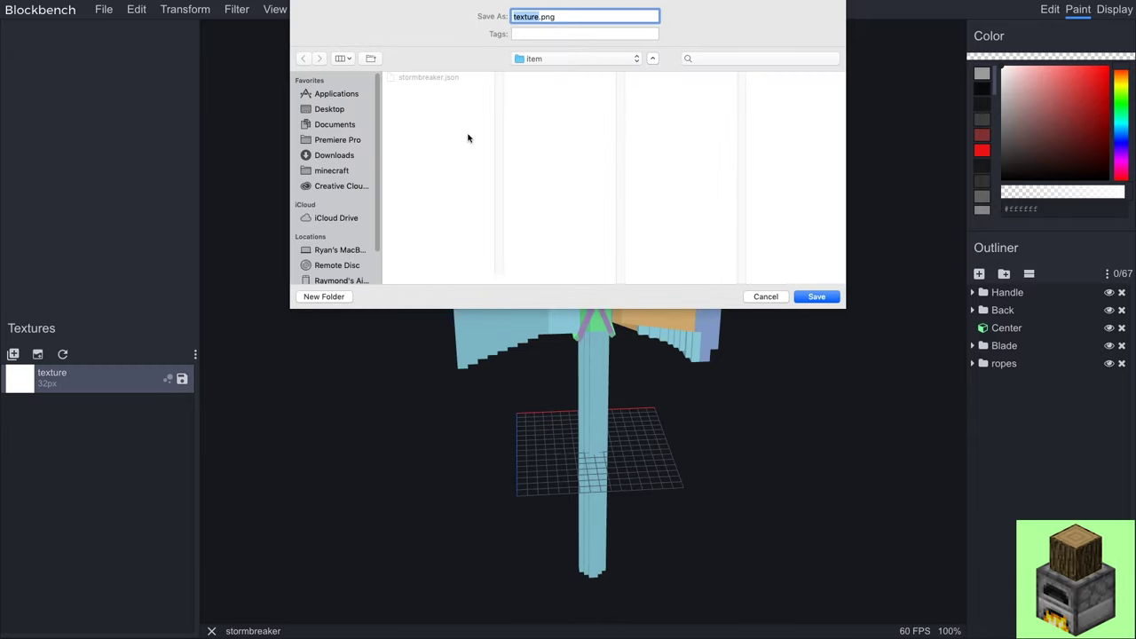
text(final)
key(BackSpace)
key(BackSpace)
key(BackSpace)
key(BackSpace)
key(BackSpace)
text(woo)
- Save the texture file in the custom folder at Example Resource Pack/assets/minecraft/textures
click(541, 60)
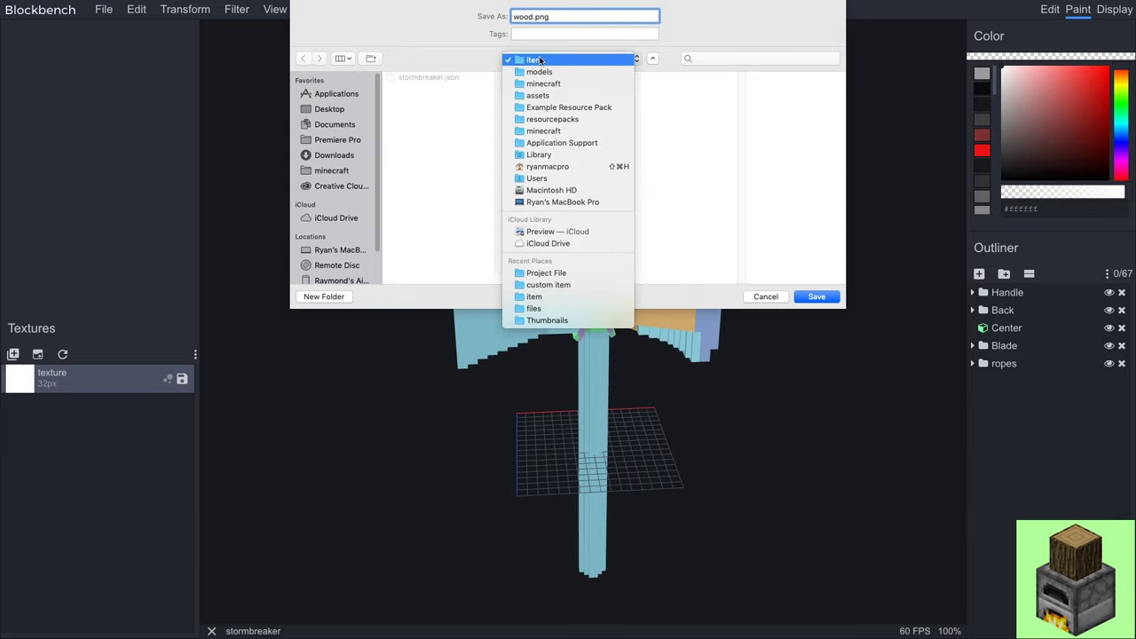
click(563, 108)
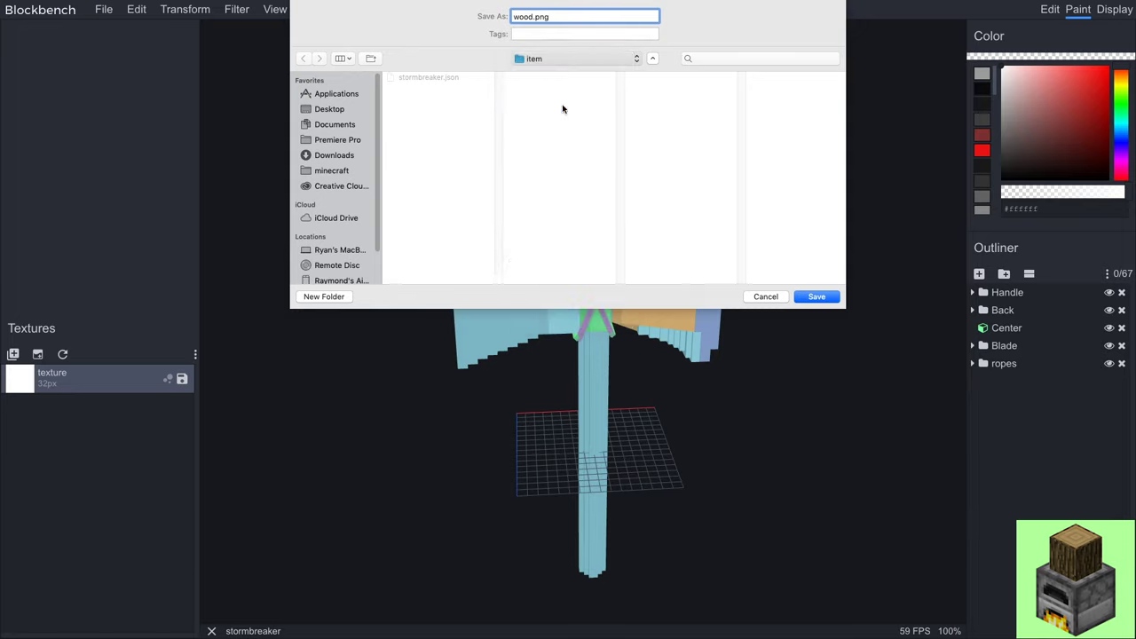
click(570, 88)
click(662, 78)
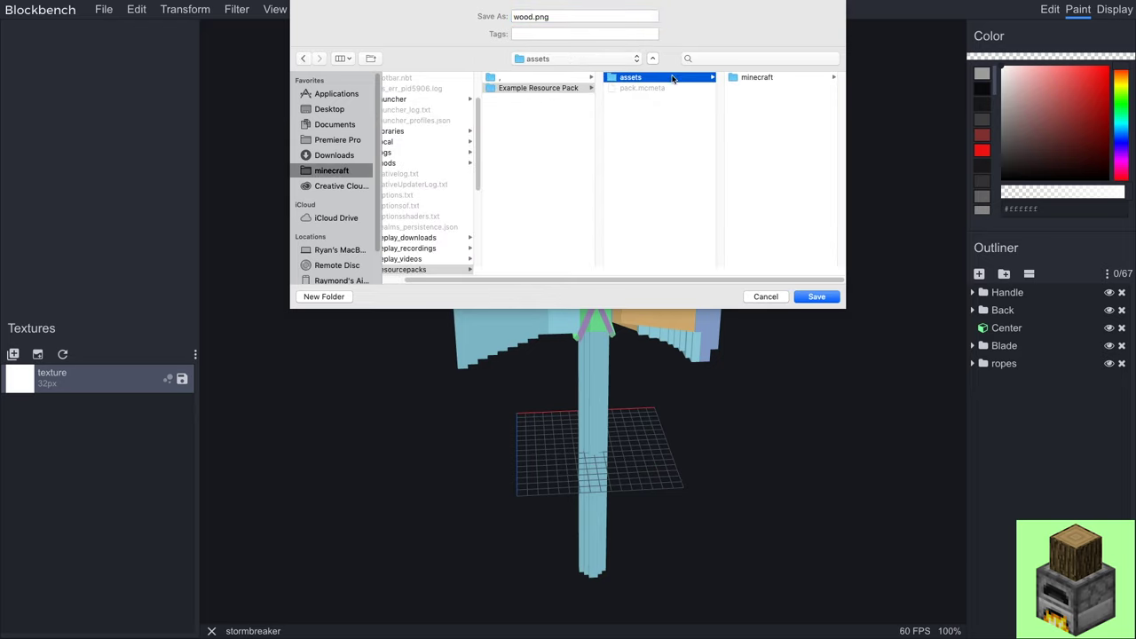
click(762, 78)
click(766, 89)
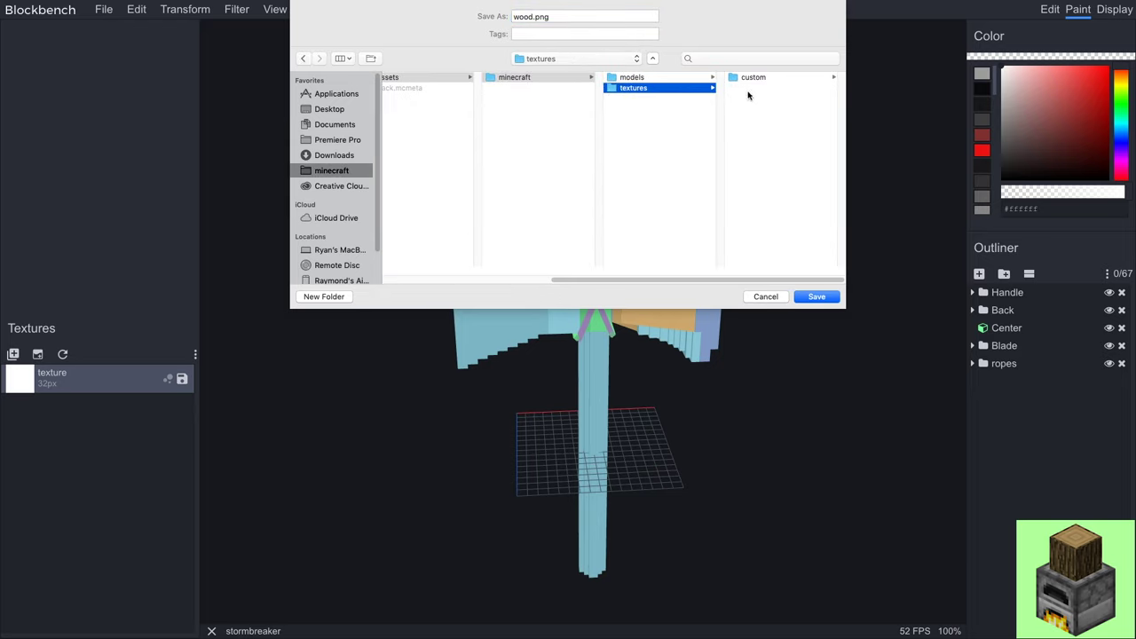
click(755, 78)
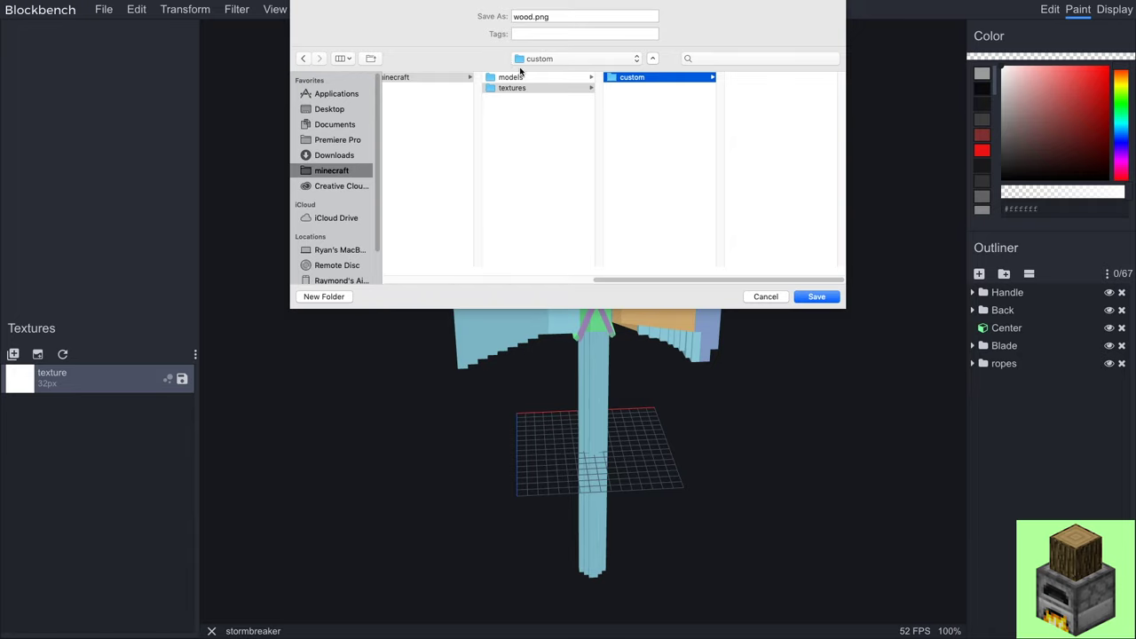
click(819, 296)
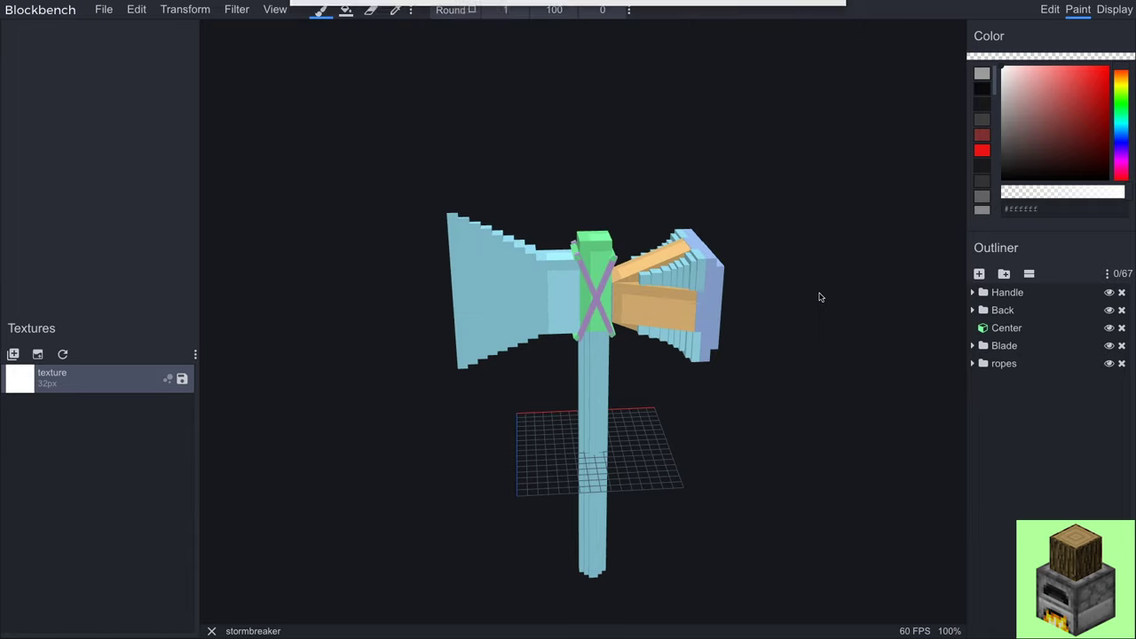
- Apply the wood.png texture to all cubes of the Handle group
double_click(49, 382)
click(469, 348)
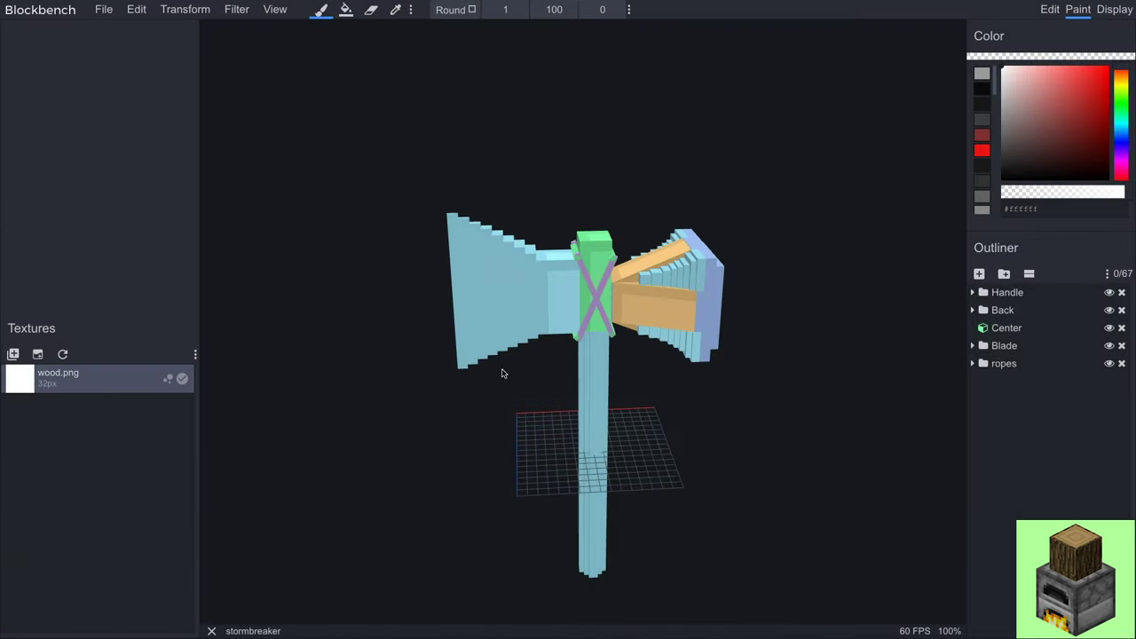
scroll(669, 429, down, 3)
scroll(672, 430, up, 6)
drag(698, 434, 701, 412)
click(1003, 298)
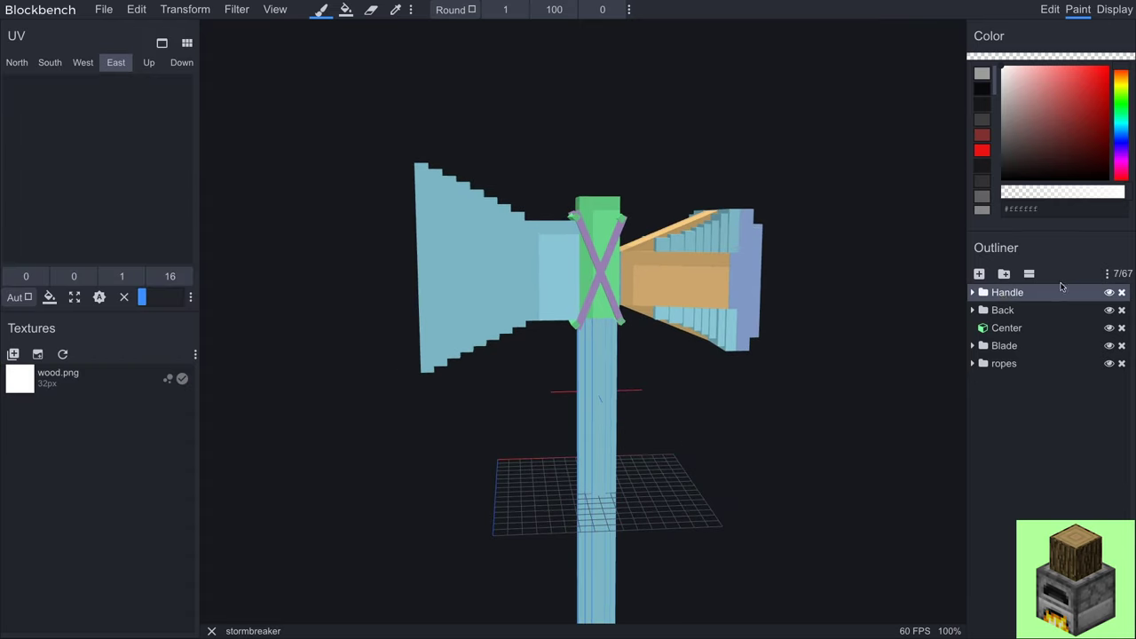
right_click(64, 380)
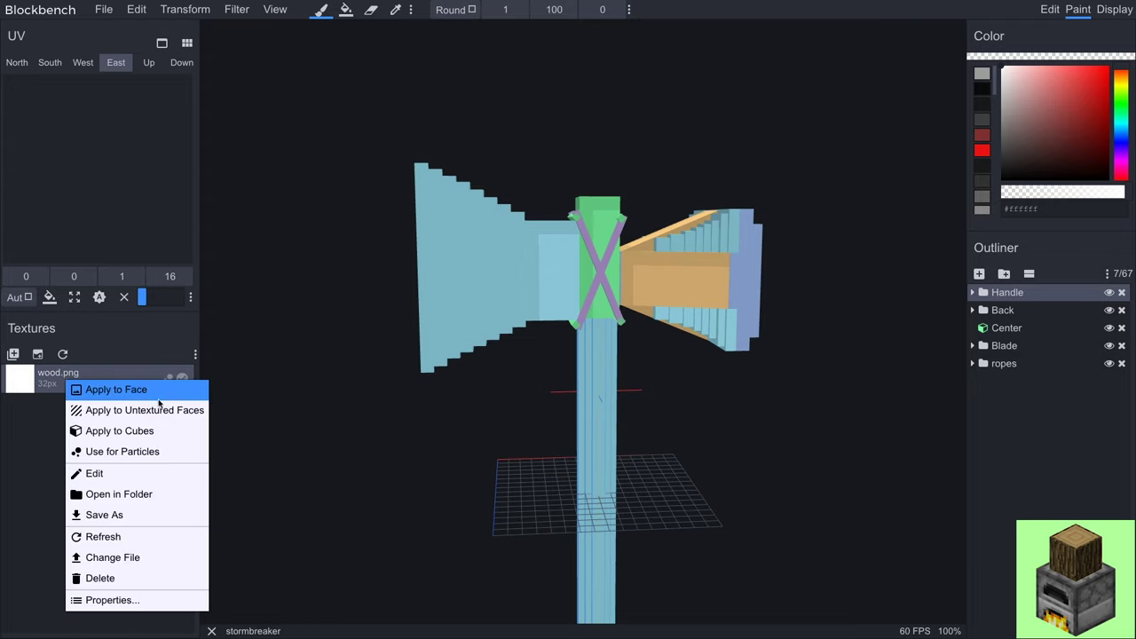
click(150, 431)
drag(409, 477, 615, 386)
drag(770, 453, 763, 524)
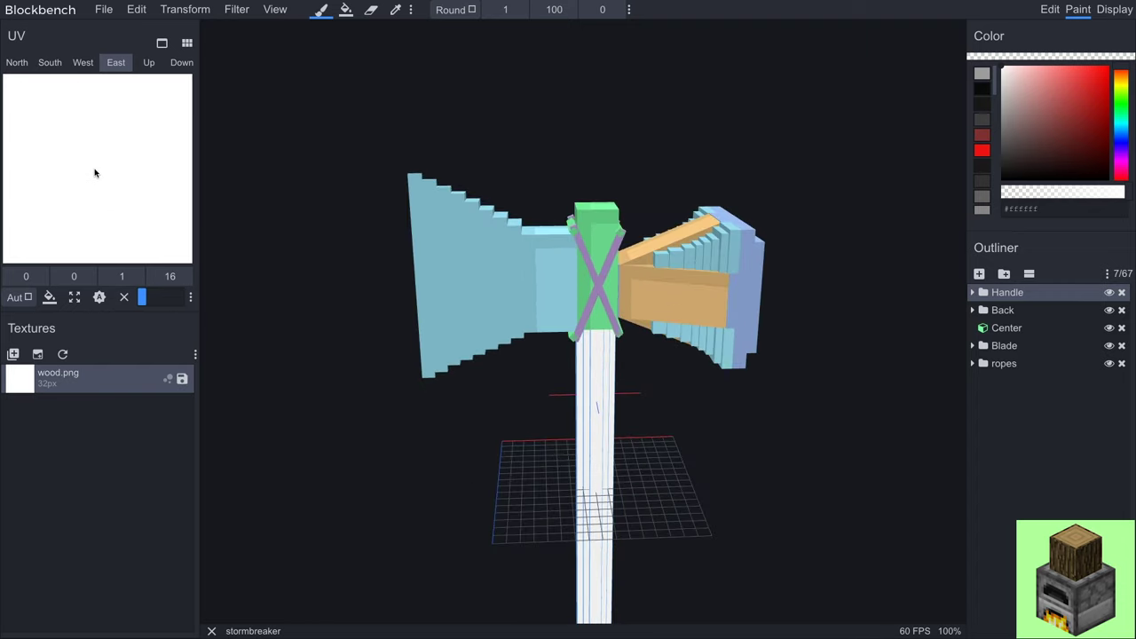
double_click(107, 191)
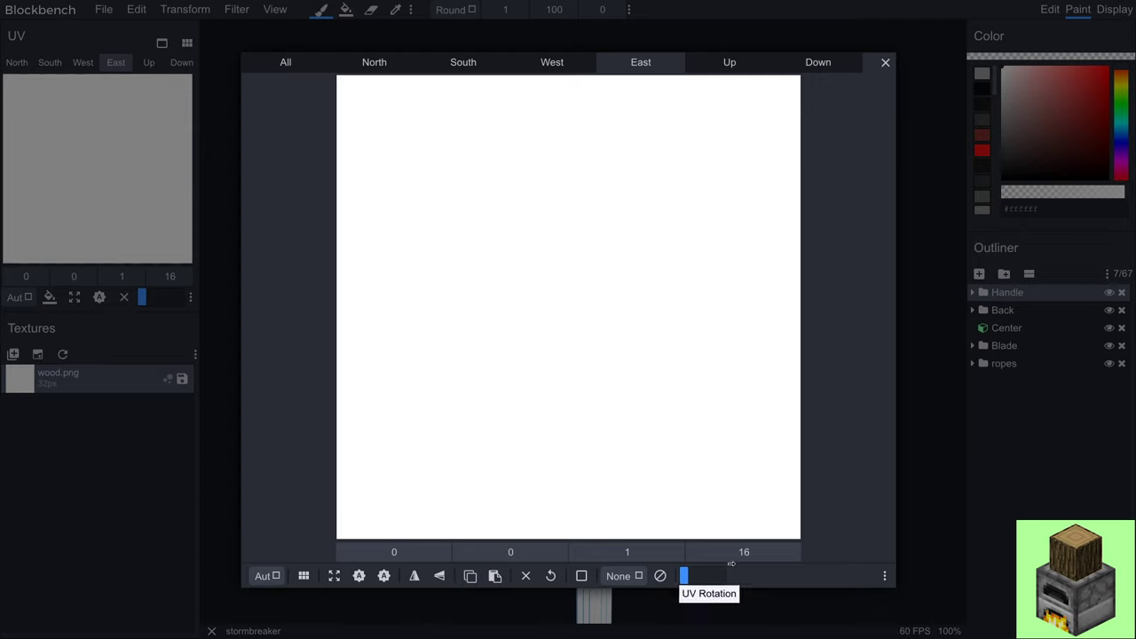
click(940, 518)
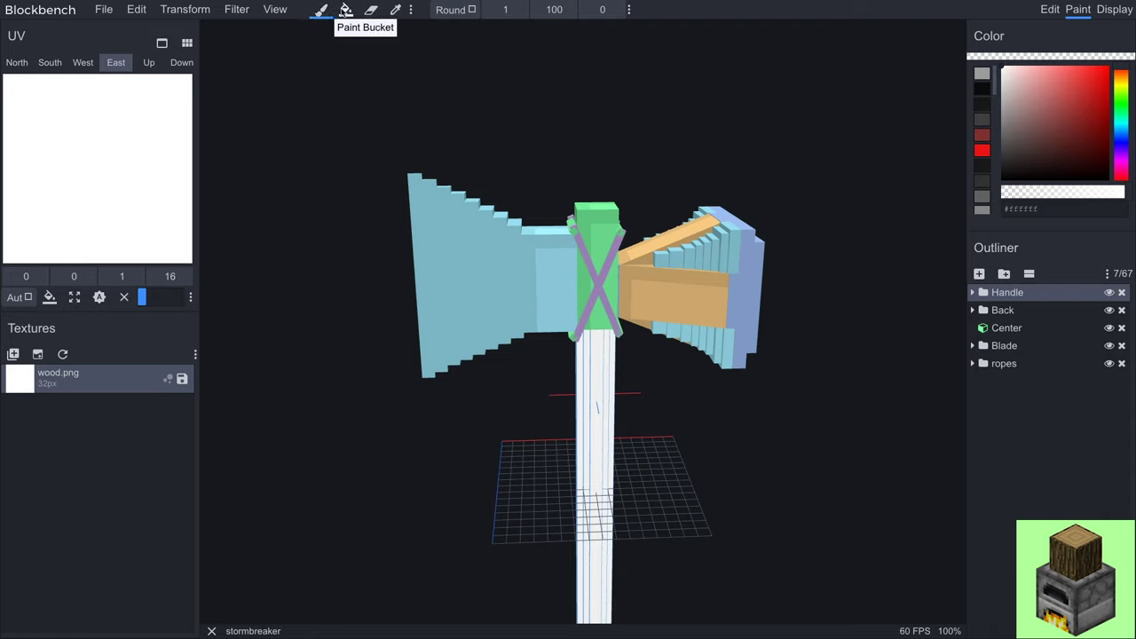
click(450, 10)
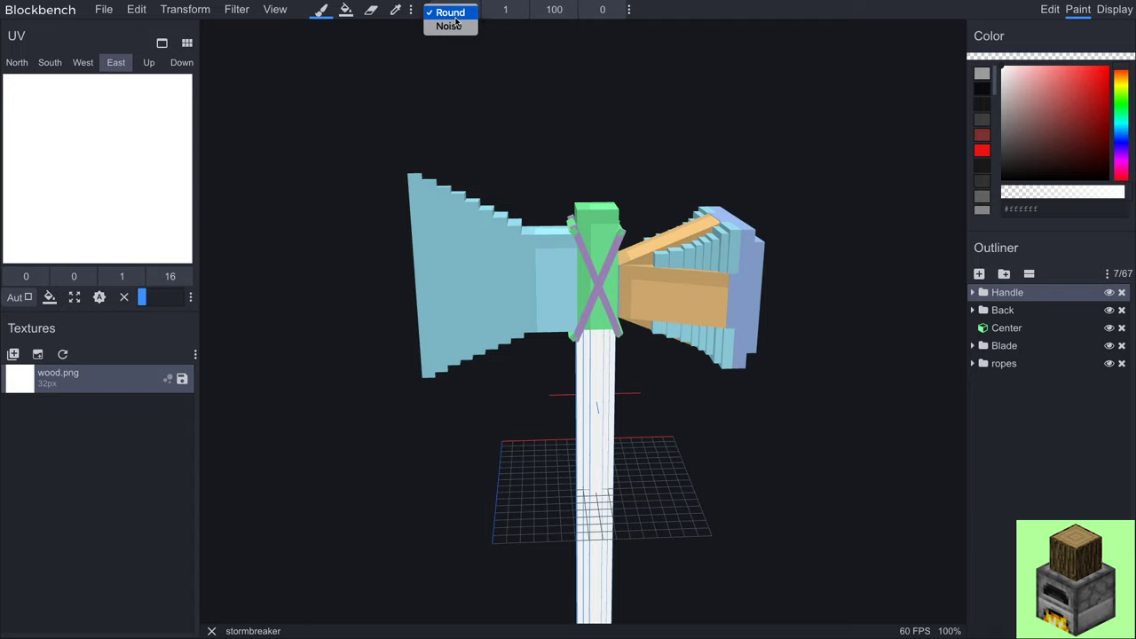
click(456, 18)
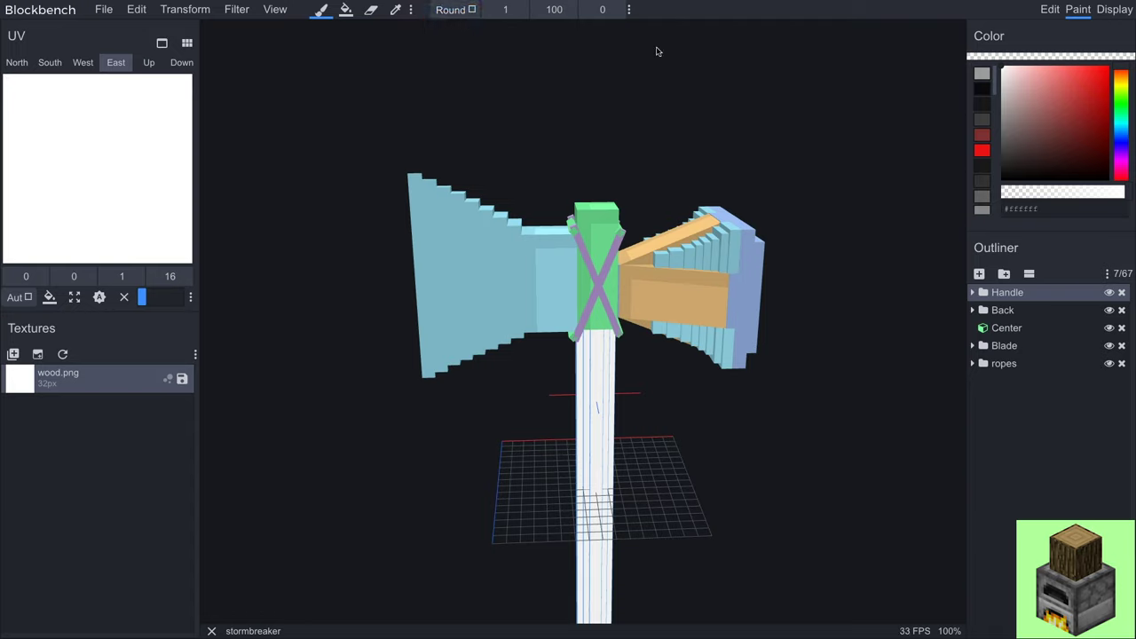
- Try painting two dabs of brown #6d4700 on the upper half of the wood texture with a size 10 Round brush
click(1123, 72)
drag(1122, 72, 1122, 128)
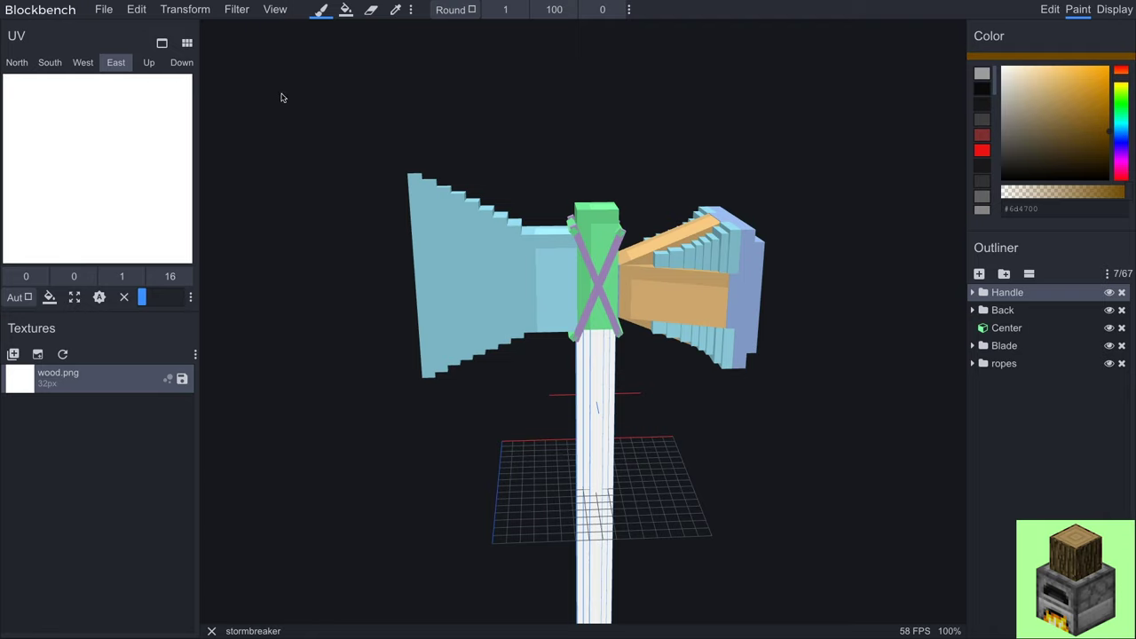
click(522, 9)
click(145, 102)
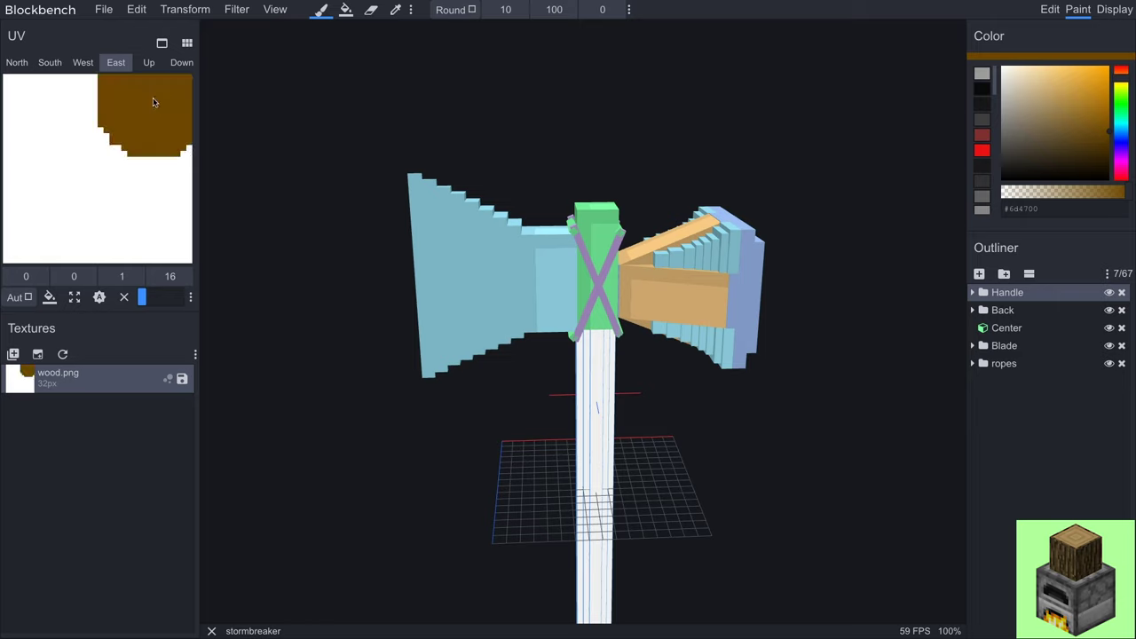
click(47, 104)
- Try filling the rest of the wood texture with brown strokes of the Noise brush
click(450, 10)
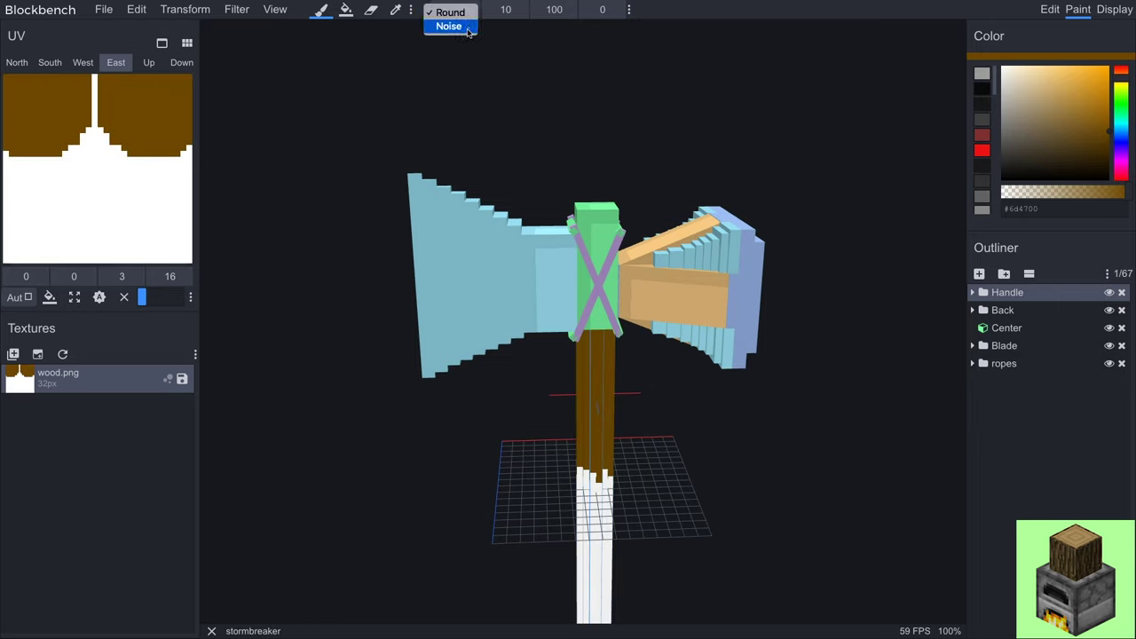
click(455, 26)
mouse_move(82, 165)
mouse_down()
mouse_move(133, 195)
mouse_move(54, 218)
mouse_move(70, 242)
mouse_move(177, 228)
mouse_move(153, 249)
mouse_up()
drag(63, 214, 23, 243)
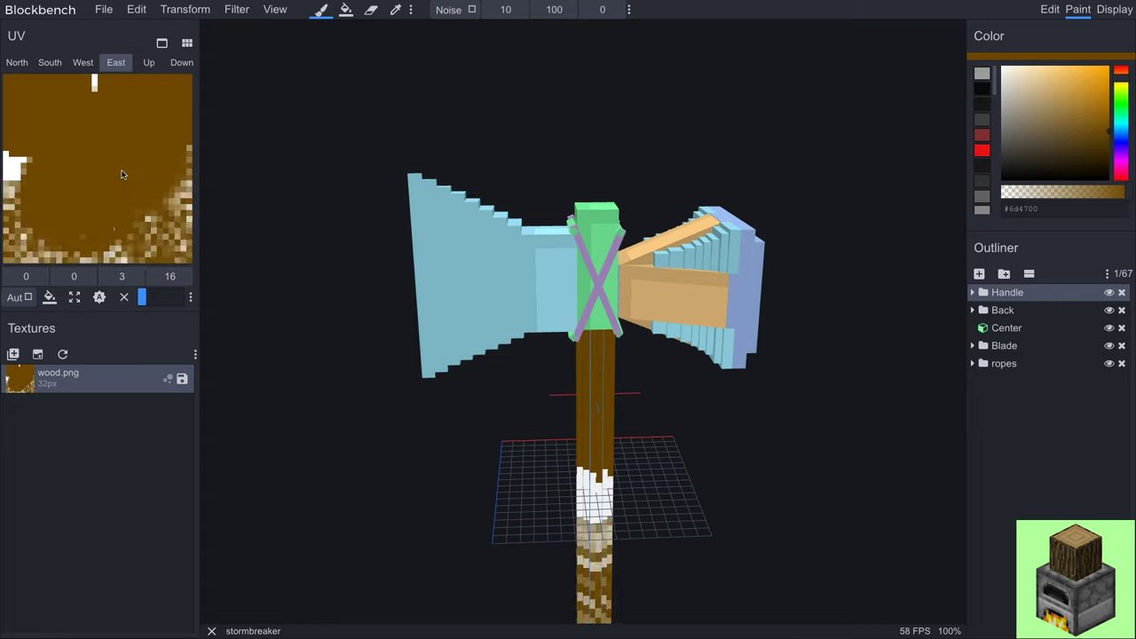
- Cover the white wood texture with brown #836122 speckles using a size 20 Noise brush at opacity 10
click(537, 10)
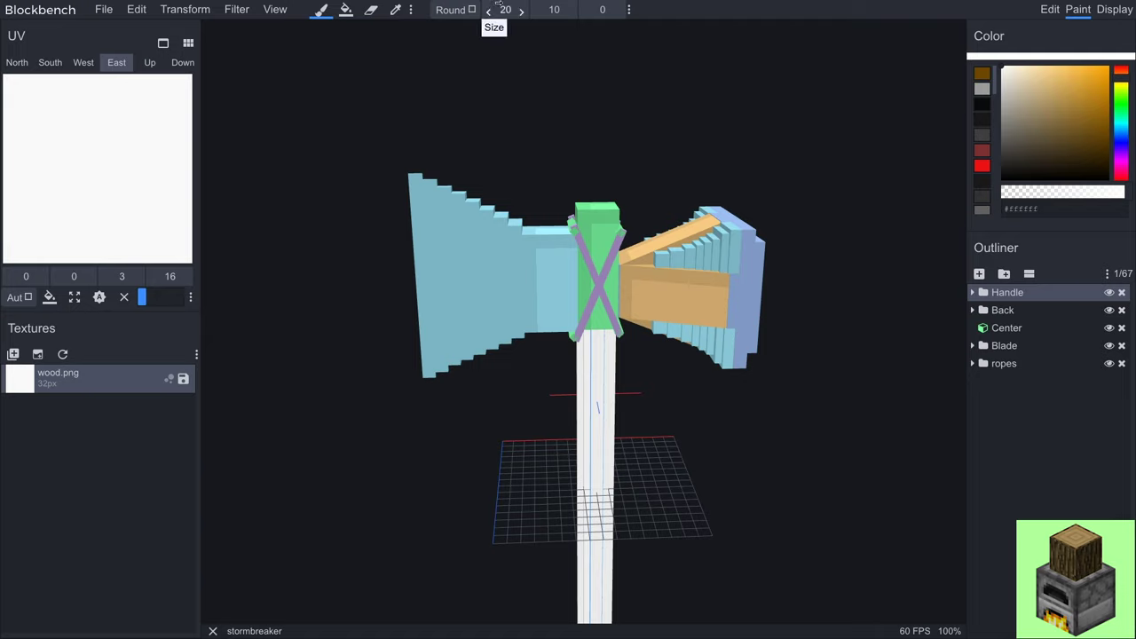
click(450, 10)
click(448, 27)
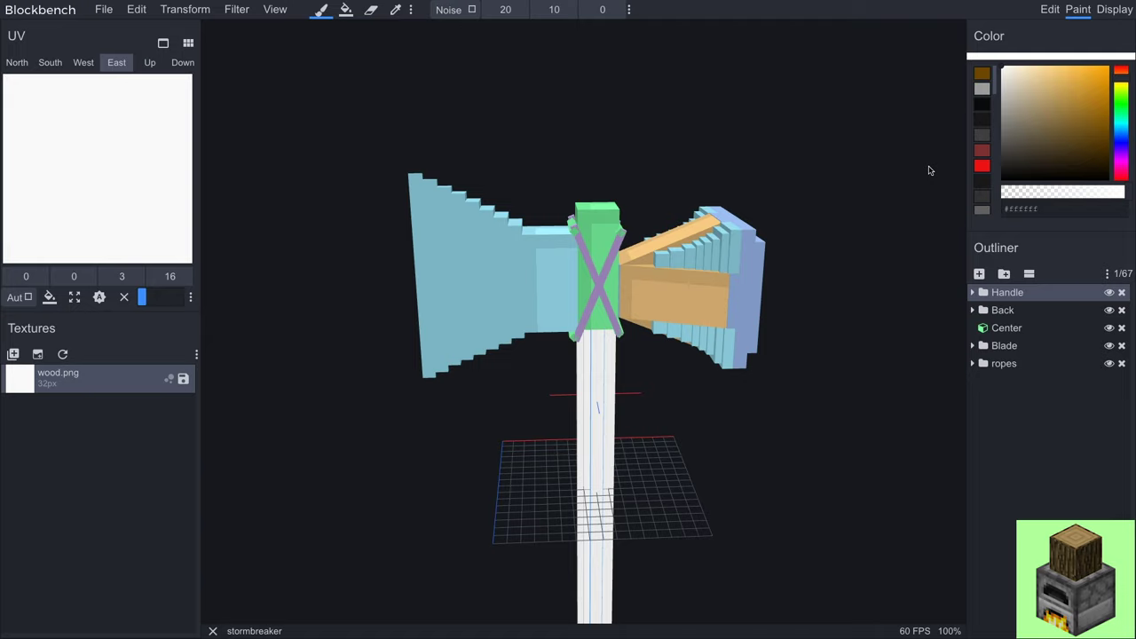
click(982, 76)
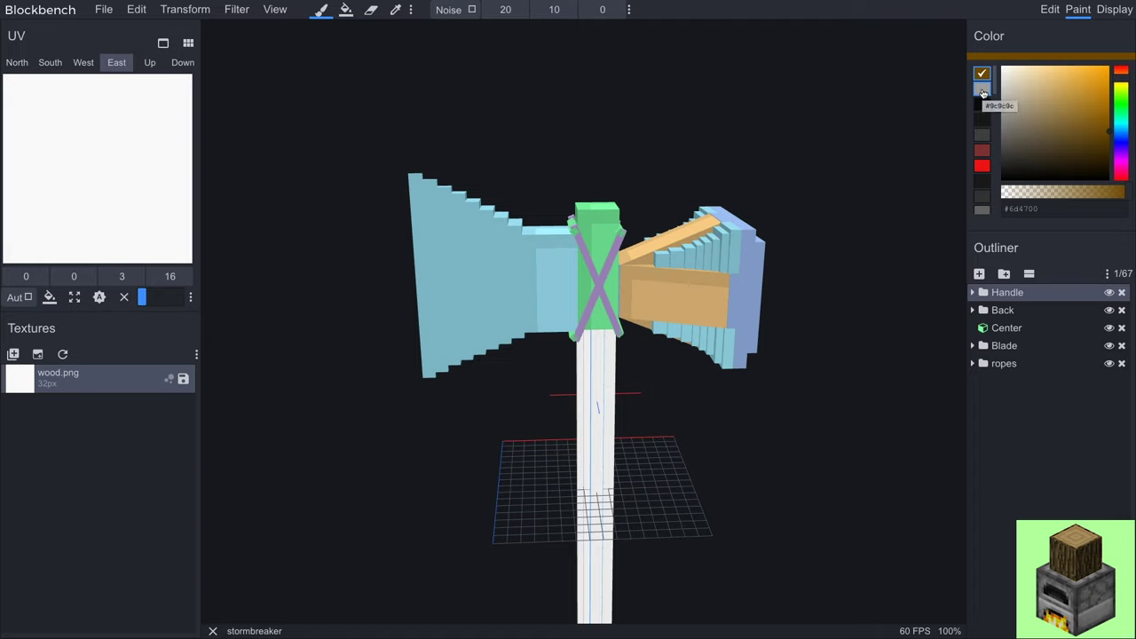
click(1103, 133)
click(1081, 122)
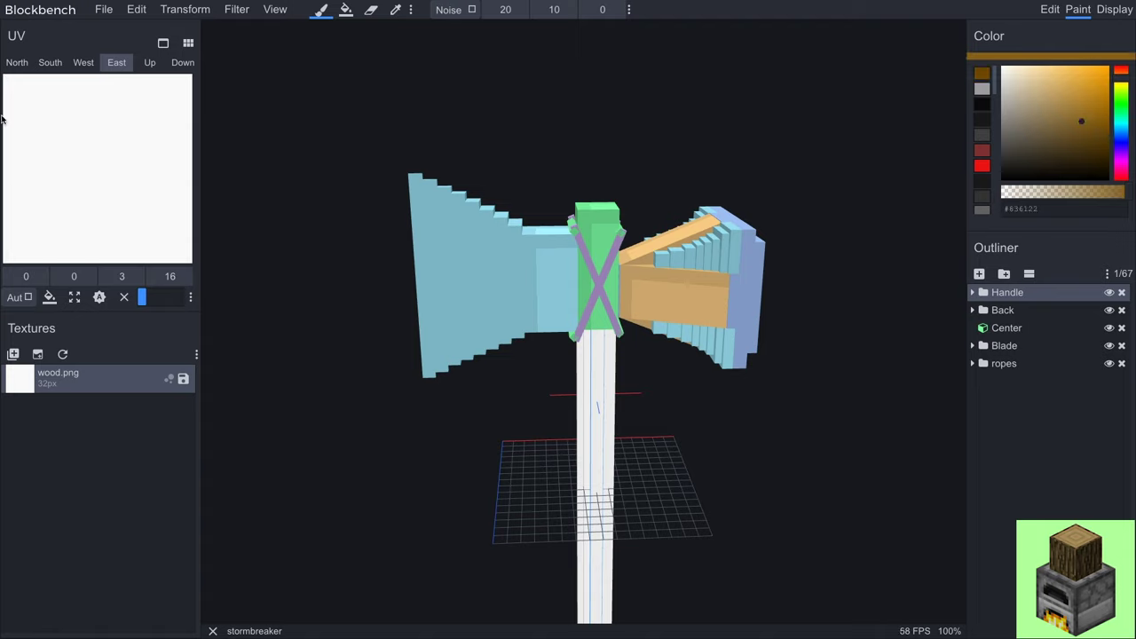
click(1127, 197)
mouse_move(107, 107)
mouse_down()
mouse_move(94, 145)
mouse_move(136, 198)
mouse_move(26, 157)
mouse_move(59, 246)
mouse_move(145, 246)
mouse_move(169, 89)
mouse_up()
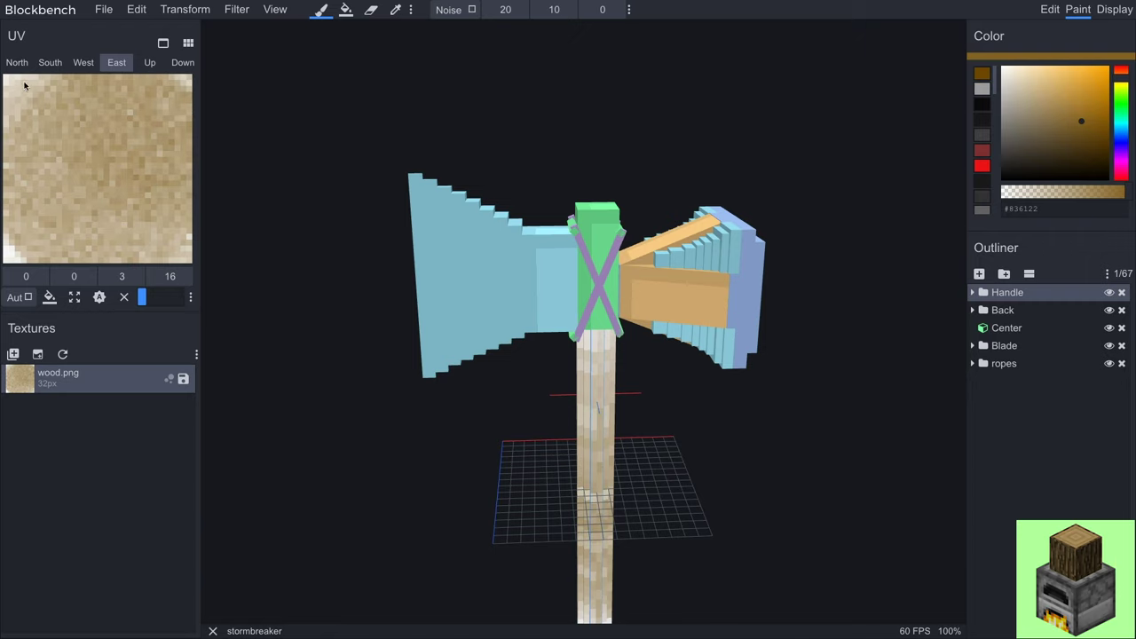
drag(26, 85, 19, 90)
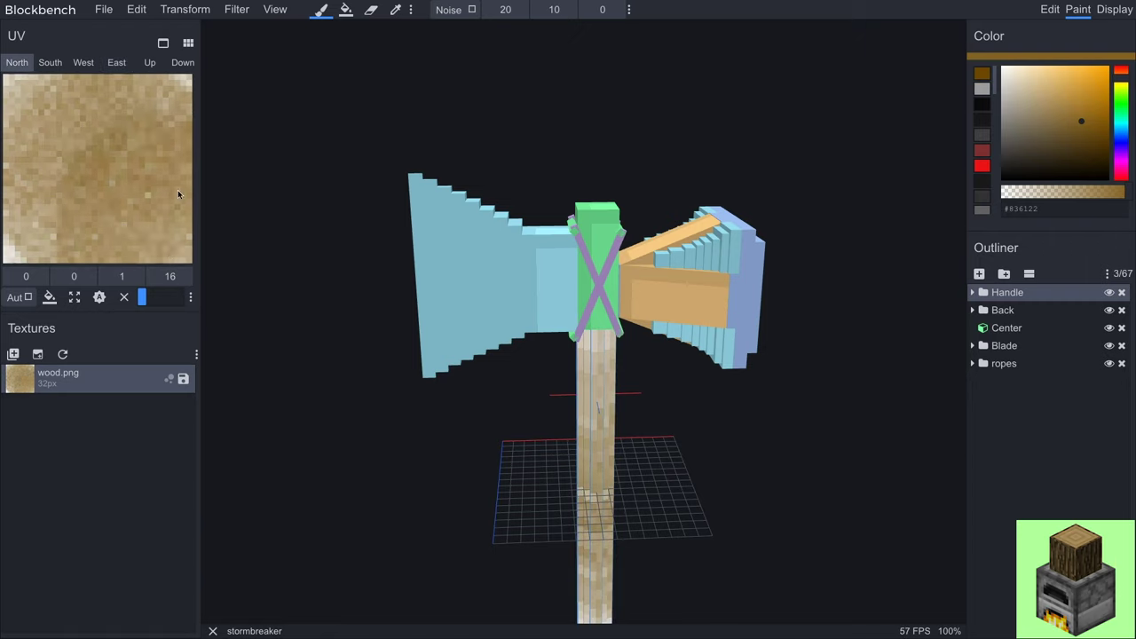
- Try a denser brown coverage over the whole wood texture and undo those strokes
key(ctrl+z)
key(ctrl+z)
key(ctrl+z)
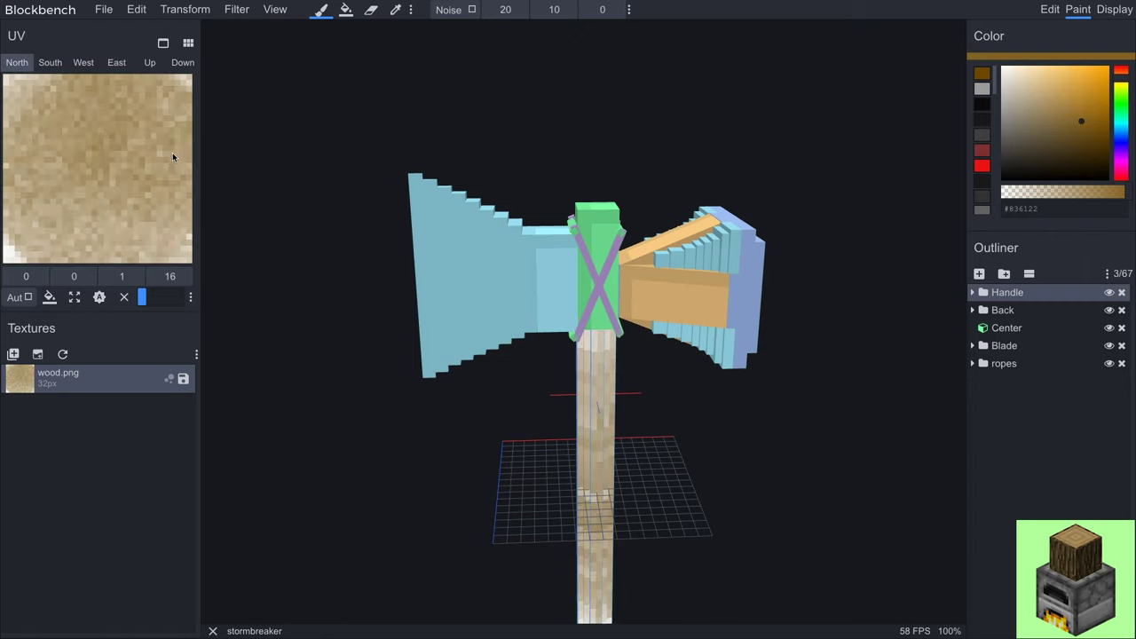
mouse_move(172, 157)
mouse_down()
mouse_move(26, 221)
mouse_move(168, 88)
mouse_move(1, 129)
mouse_up()
key(ctrl+z)
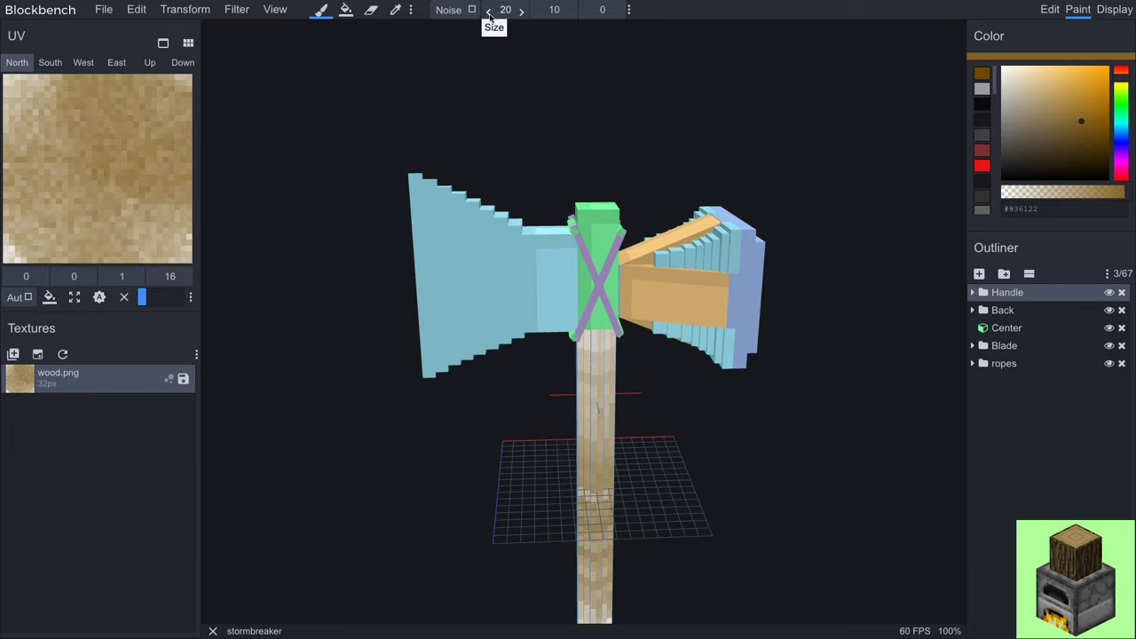
- Set the brush size to 10 and fill the pale edges and corners of the wood texture with brown noise
drag(491, 13, 484, 13)
drag(31, 105, 15, 100)
drag(8, 251, 20, 234)
mouse_move(26, 99)
mouse_down()
mouse_move(165, 91)
mouse_move(162, 101)
mouse_up()
drag(143, 101, 55, 317)
key(ctrl+z)
drag(167, 251, 179, 234)
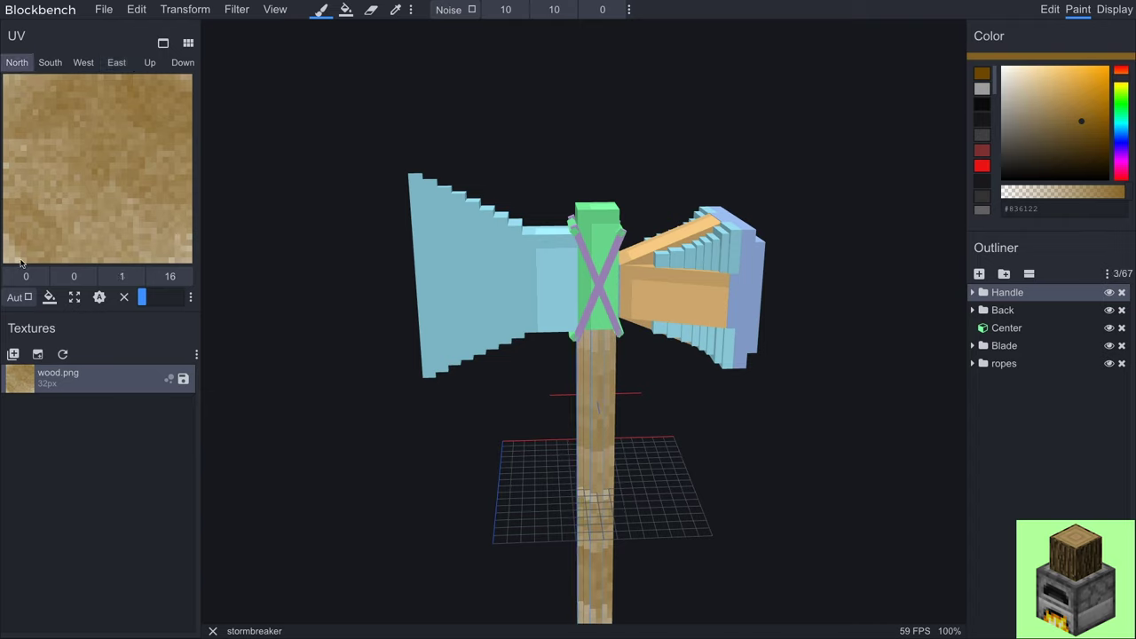
- Try another noise stroke across the middle of the wood texture and undo it
mouse_move(103, 149)
mouse_down()
mouse_move(91, 175)
mouse_move(142, 177)
mouse_up()
key(ctrl+z)
key(ctrl+z)
- Pick the darker brown #765311 and paint noise strokes over the wood texture, continuing in the enlarged UV editor
click(1093, 123)
click(1093, 128)
mouse_move(52, 101)
mouse_down()
mouse_move(8, 198)
mouse_move(76, 253)
mouse_up()
click(163, 42)
mouse_move(609, 308)
mouse_down()
mouse_move(751, 472)
mouse_move(389, 472)
mouse_move(426, 483)
mouse_move(735, 172)
mouse_up()
click(885, 62)
- Switch to the second saved palette colour, raise the brush opacity and paint more noise over the wood texture
click(982, 88)
click(162, 43)
mouse_move(691, 343)
mouse_down()
mouse_move(732, 265)
mouse_move(449, 430)
mouse_up()
mouse_move(703, 446)
mouse_down()
mouse_move(400, 441)
mouse_move(630, 212)
mouse_up()
click(548, 20)
drag(547, 9, 577, 10)
click(162, 42)
mouse_move(536, 425)
mouse_down()
mouse_move(725, 347)
mouse_move(728, 150)
mouse_move(538, 272)
mouse_up()
key(Escape)
- Set the brush opacity to 80 and add another noise stroke to the enlarged wood texture
click(554, 9)
text(80)
click(163, 43)
mouse_move(604, 312)
mouse_down()
mouse_move(535, 368)
mouse_move(750, 412)
mouse_move(398, 388)
mouse_move(728, 109)
mouse_up()
key(Escape)
- Darken the wood texture with #543700 noise strokes, undoing the first dab before painting in the enlarged view
click(1109, 142)
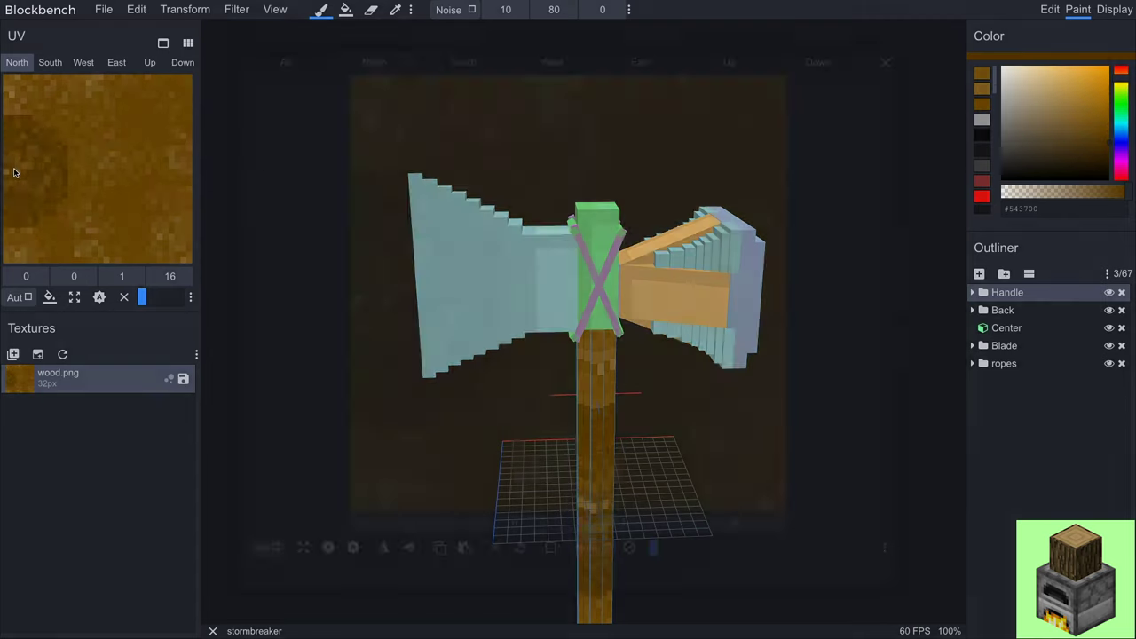
double_click(15, 170)
key(ctrl+z)
mouse_move(382, 341)
mouse_down()
mouse_move(483, 154)
mouse_move(763, 354)
mouse_move(383, 332)
mouse_move(426, 157)
mouse_move(687, 398)
mouse_move(638, 436)
mouse_move(509, 484)
mouse_up()
click(944, 347)
- Draw thin vertical grain lines on the wood texture in #0a0a0a with a size 1 Round brush at opacity 5
click(1104, 146)
drag(554, 10, 519, 11)
double_click(104, 147)
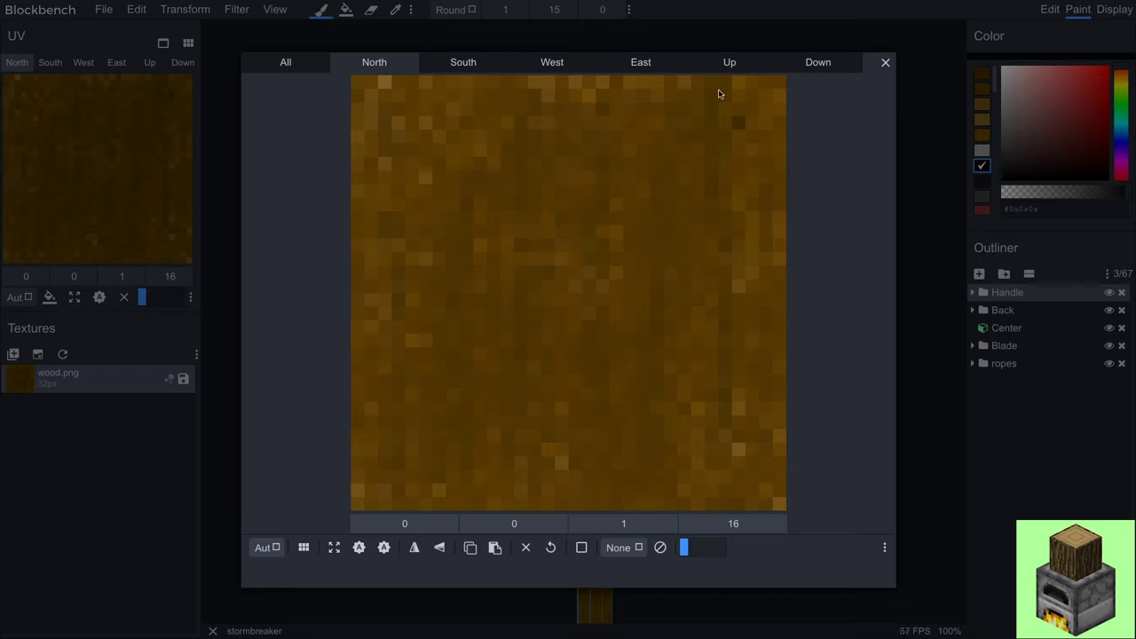
drag(720, 94, 713, 497)
mouse_move(684, 412)
mouse_down()
mouse_move(643, 108)
mouse_move(444, 254)
mouse_move(533, 599)
mouse_up()
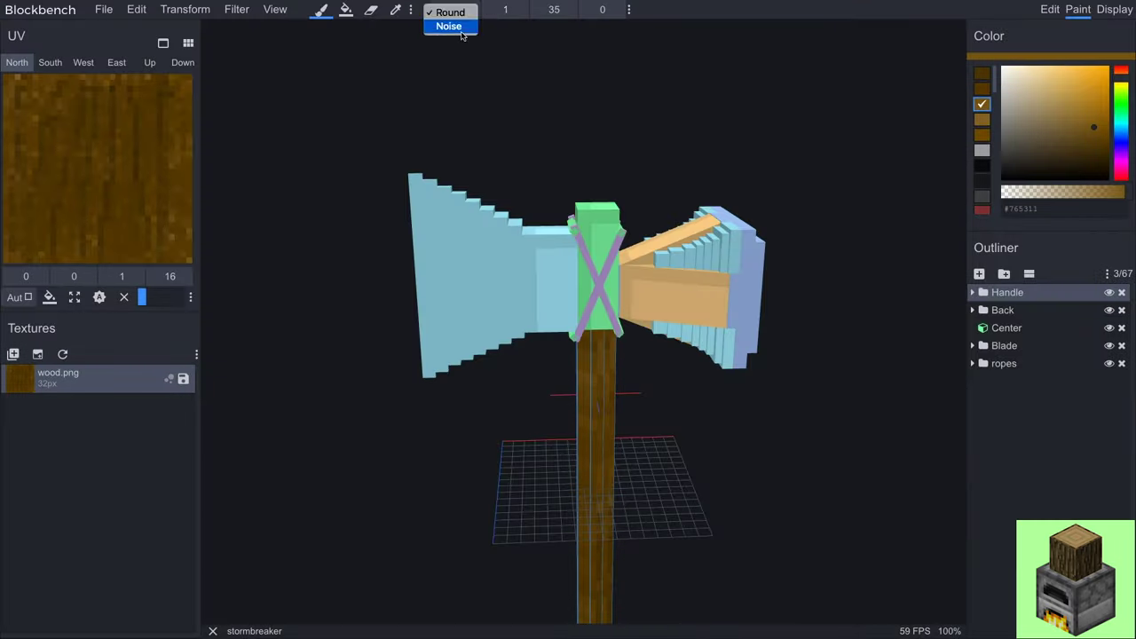
- Try a broad vertical band of #765311 with a size 7 Noise brush at opacity 25 and undo it
click(452, 27)
drag(658, 89, 658, 518)
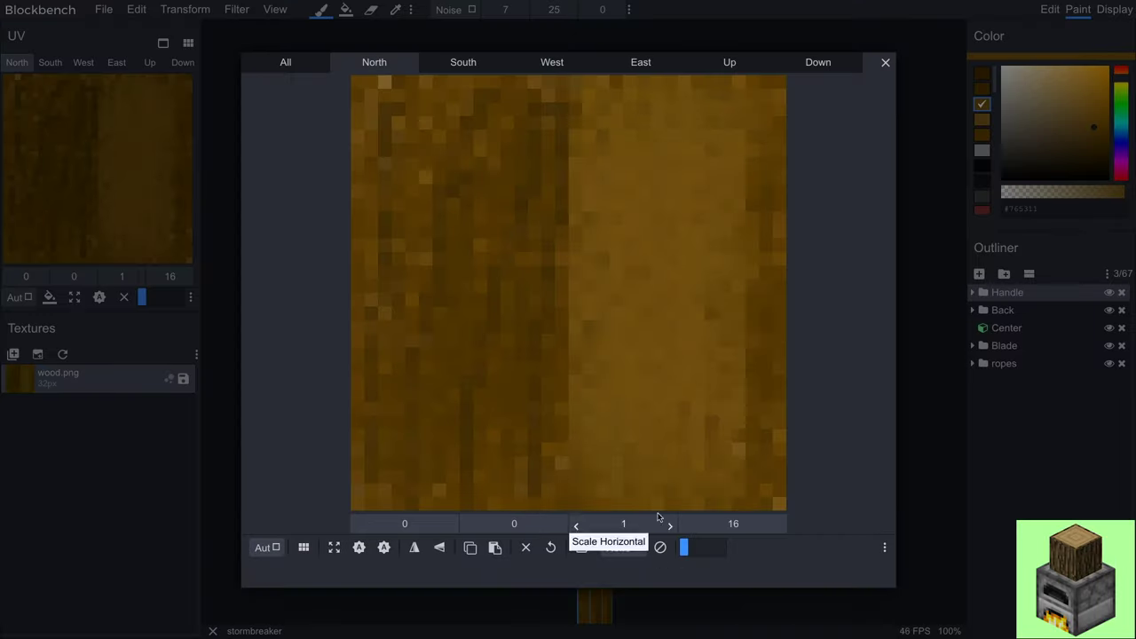
key(ctrl+z)
key(Escape)
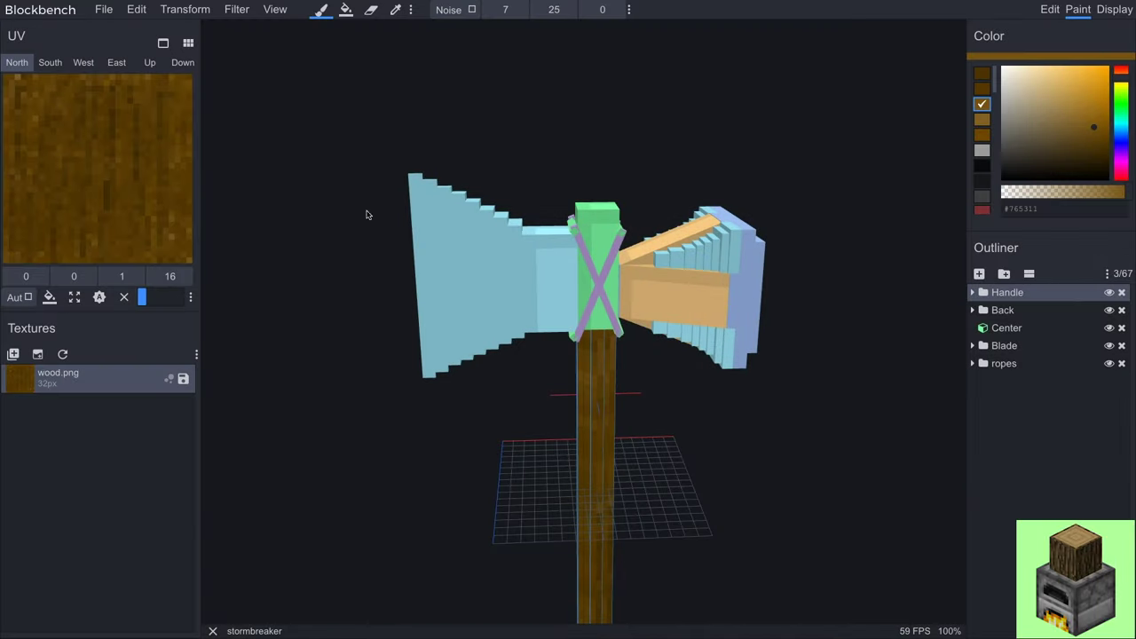
- Inspect the wood texture on the handle from several distances and angles, checking the faces of its individual strips
scroll(700, 464, up, 1)
scroll(700, 466, down, 3)
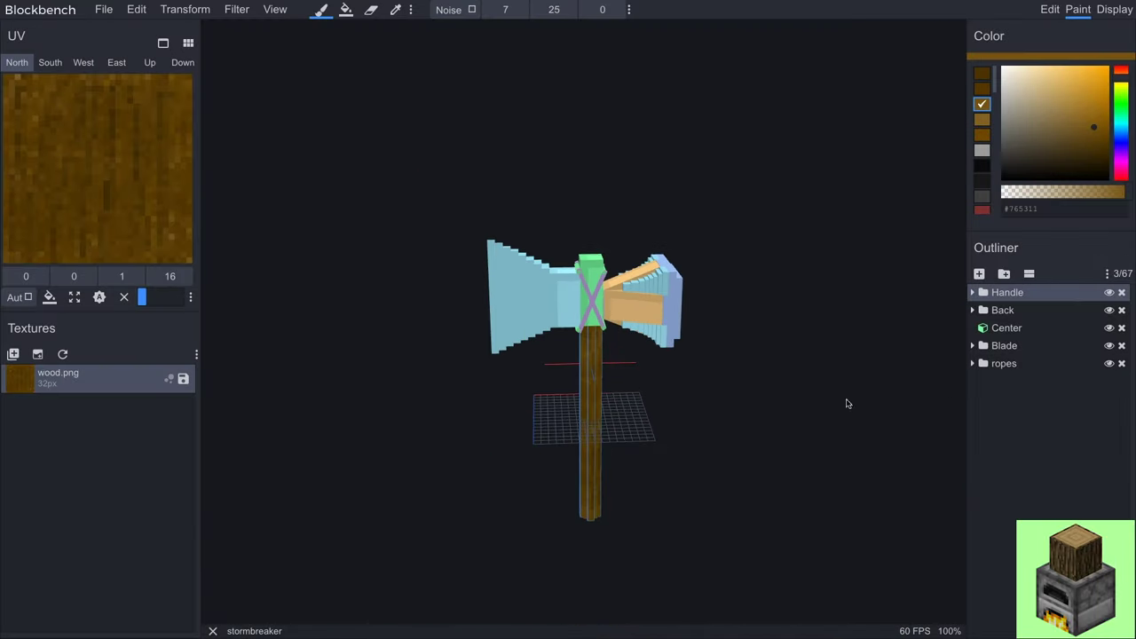
scroll(664, 444, up, 1)
drag(664, 439, 612, 419)
click(597, 410)
click(612, 409)
click(578, 406)
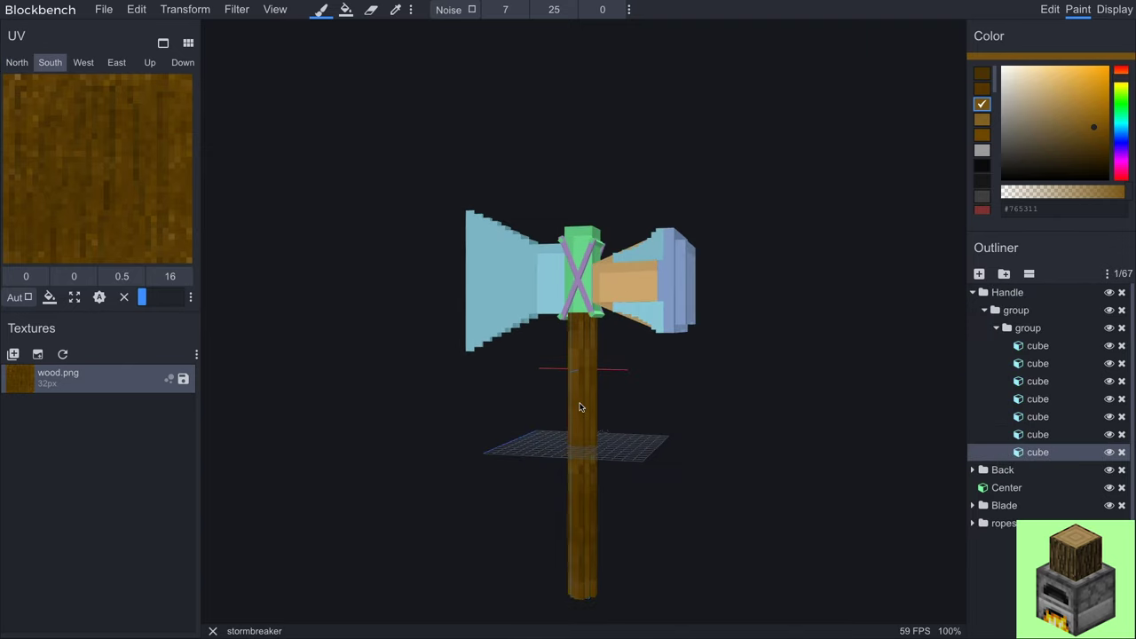
- In edit mode, move the UV area of a middle handle strip's south face to the centre of the wood texture
click(588, 401)
scroll(603, 406, up, 5)
drag(719, 436, 652, 298)
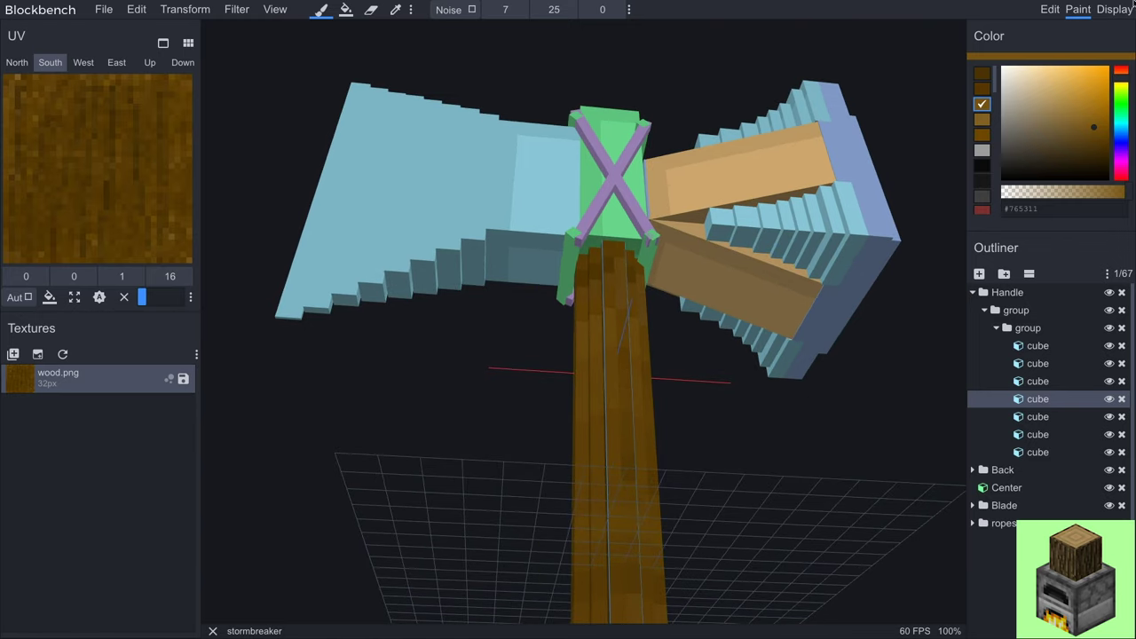
click(1050, 10)
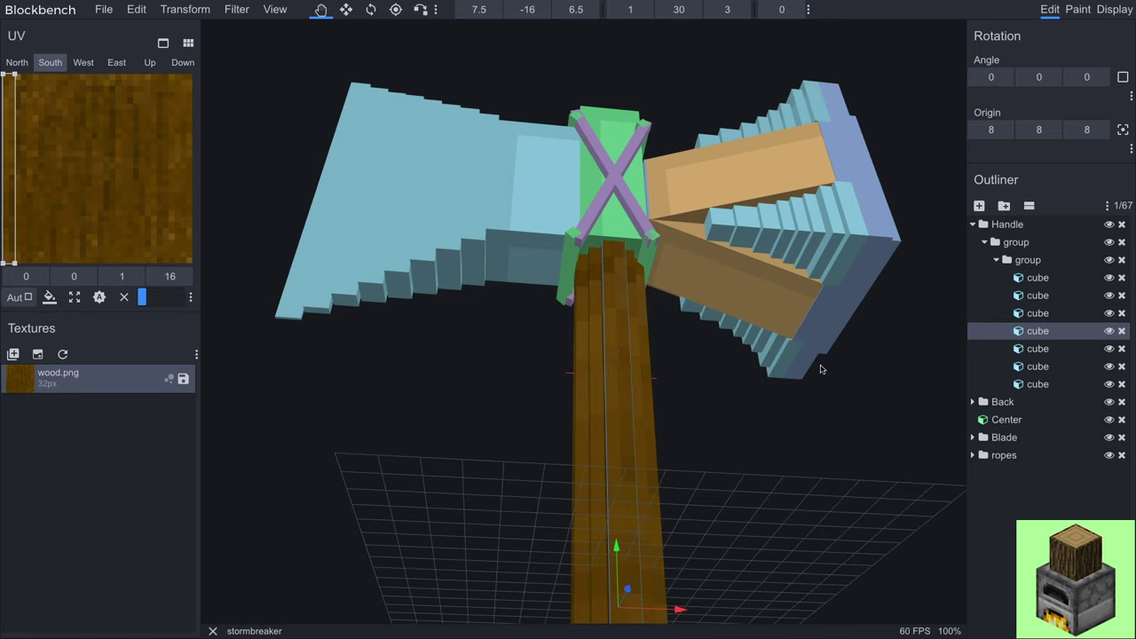
drag(768, 404, 761, 431)
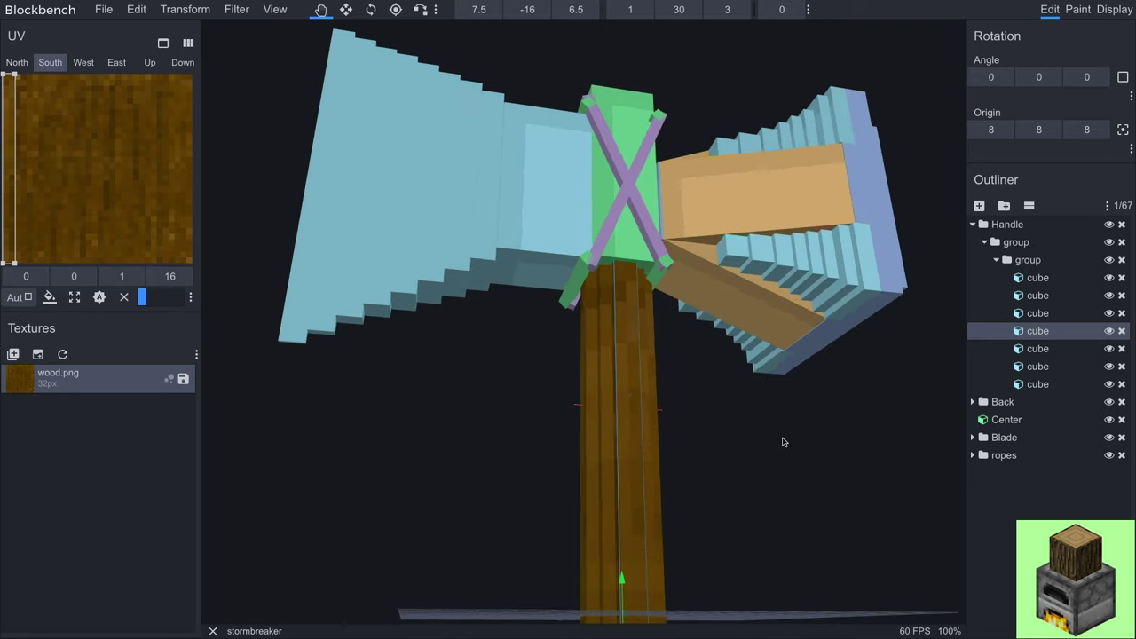
drag(7, 181, 111, 174)
- Move the UV area of the handle strip's east face to horizontal position 7 and select a west-facing strip
drag(713, 473, 538, 453)
click(495, 427)
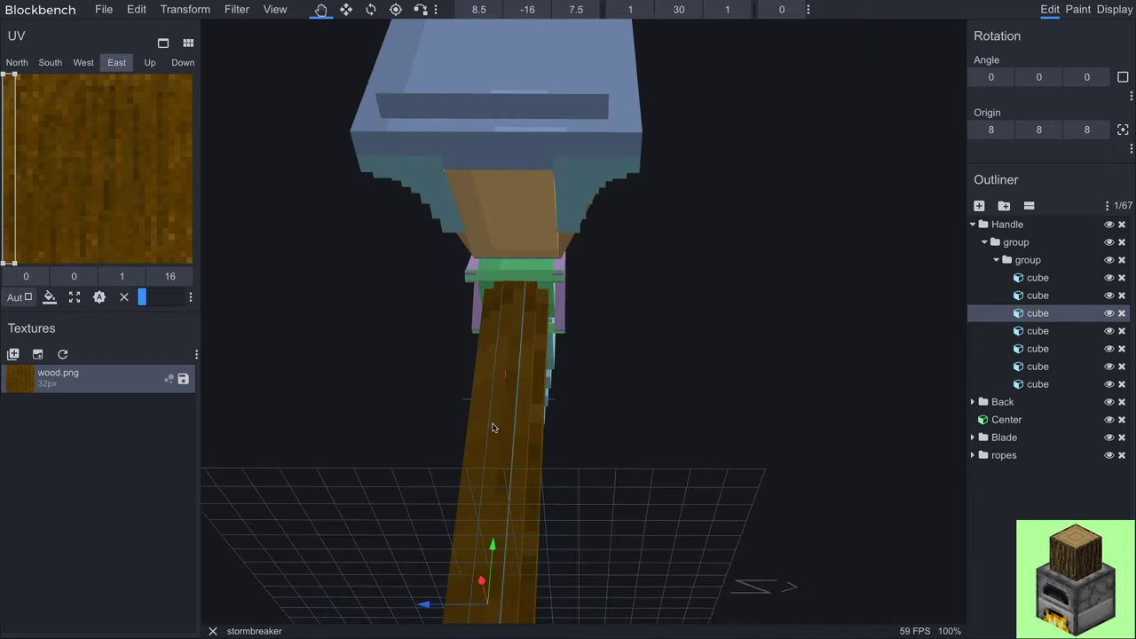
drag(9, 199, 94, 189)
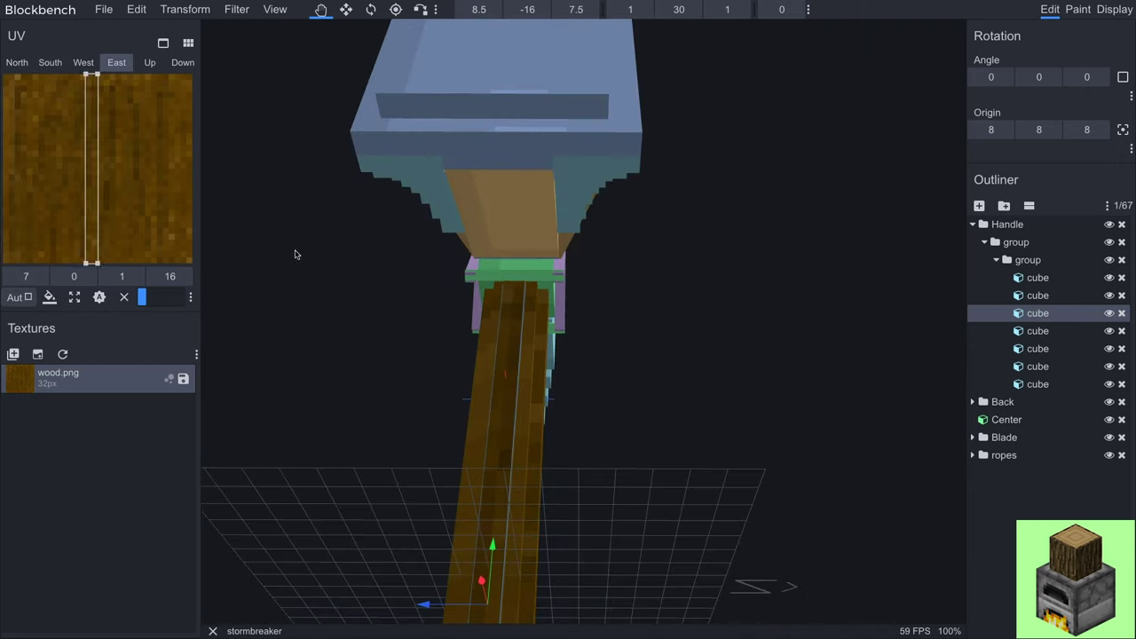
drag(592, 373, 1001, 417)
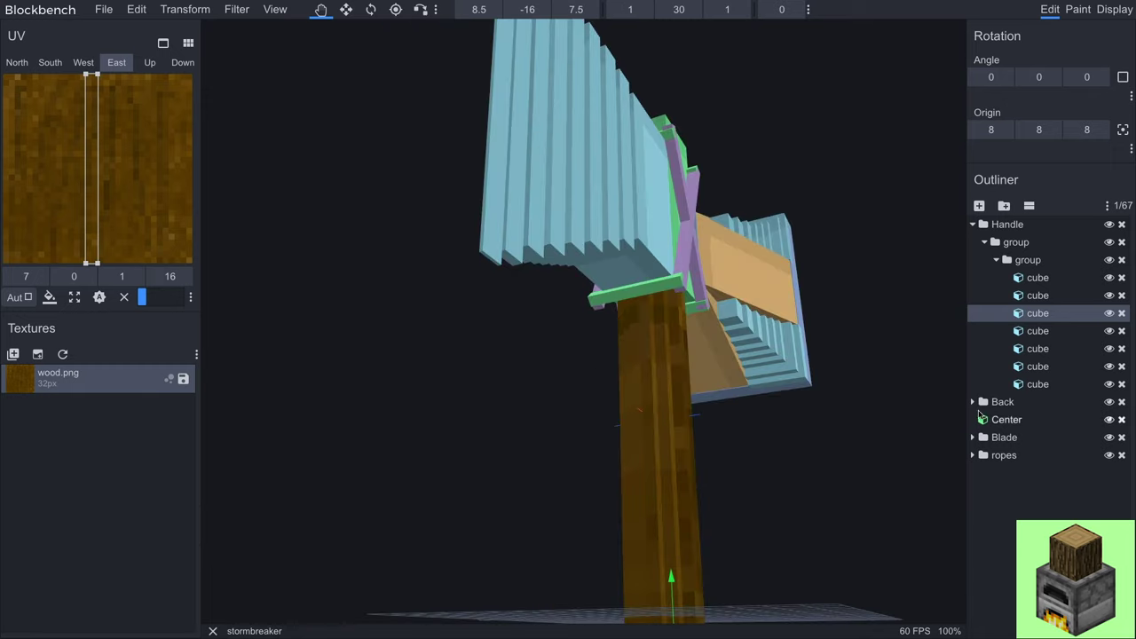
click(627, 378)
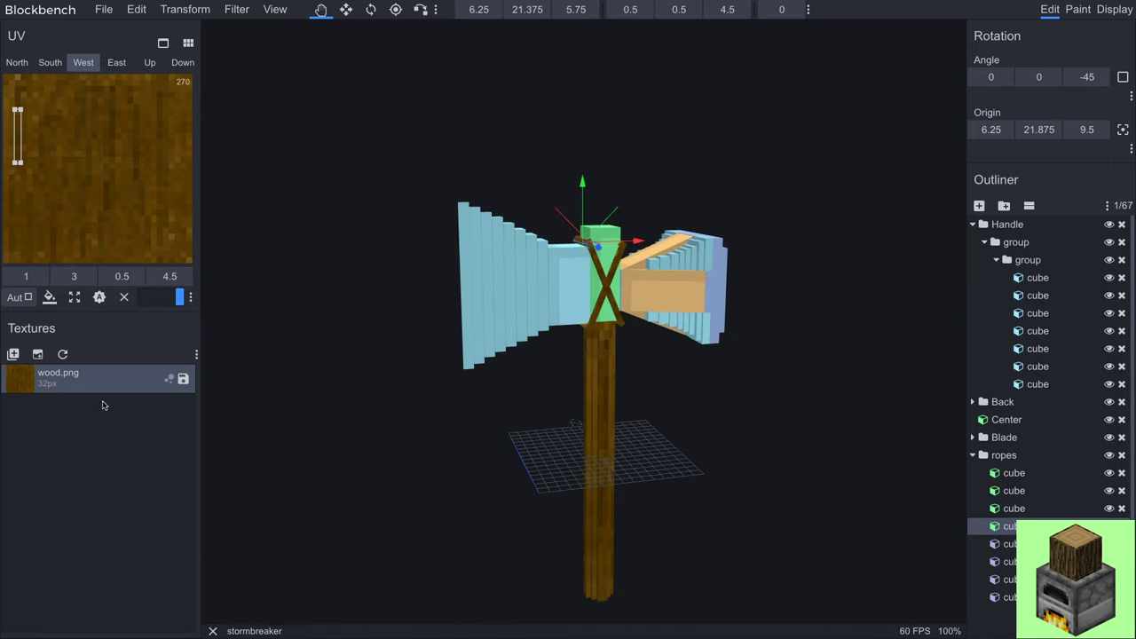
- Create a blank texture at resolution 64 and save it as blade.png in the custom folder
click(1078, 9)
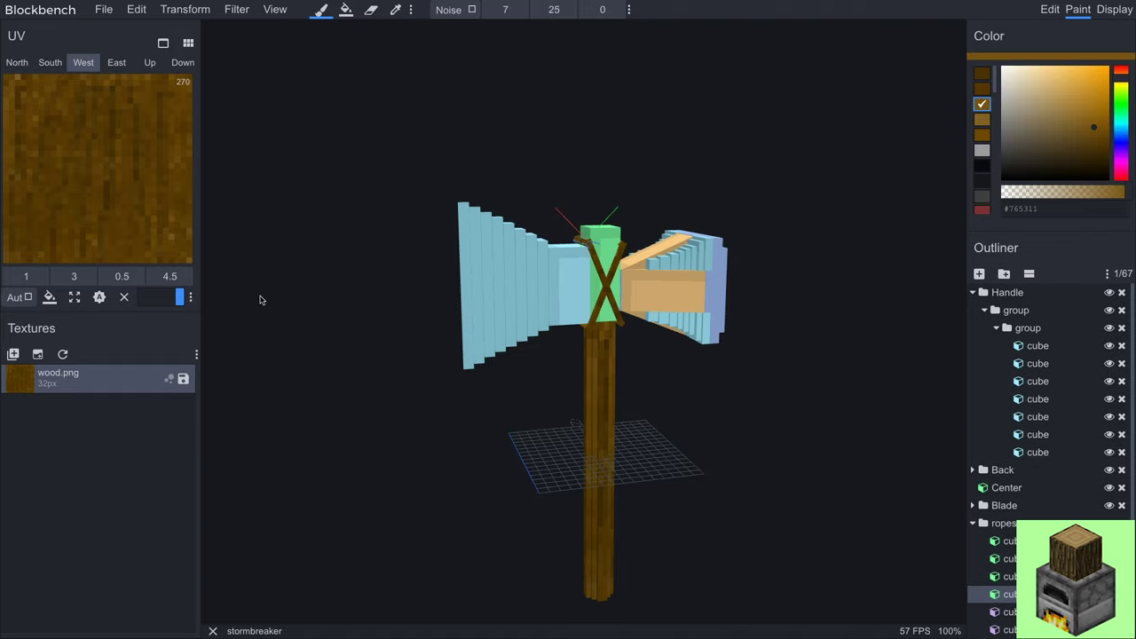
click(38, 354)
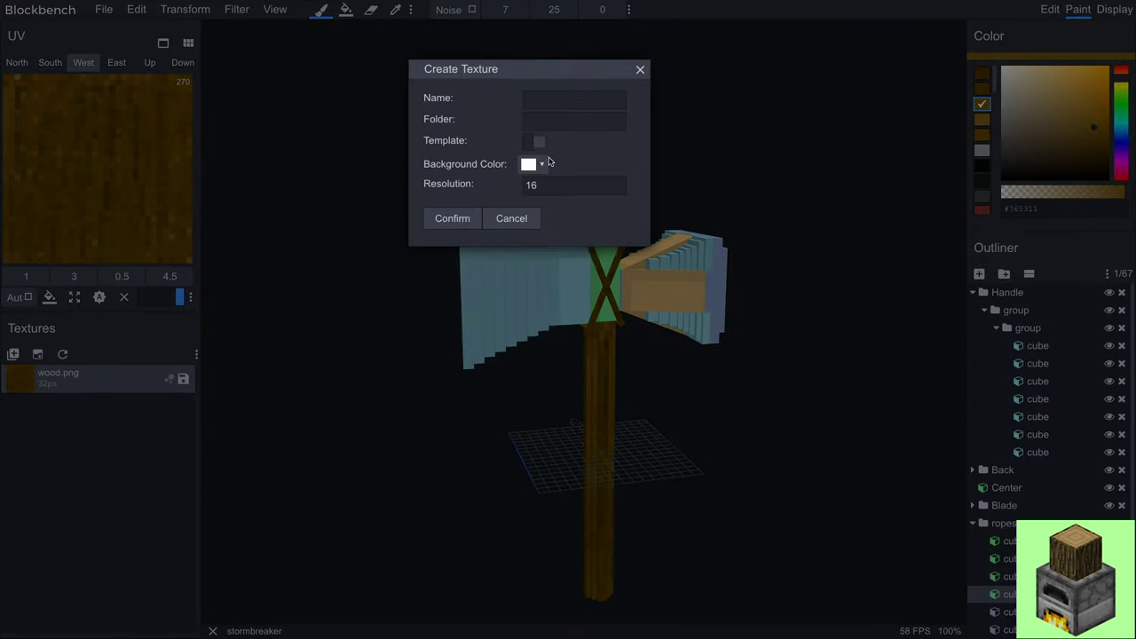
double_click(548, 190)
text(64)
click(452, 219)
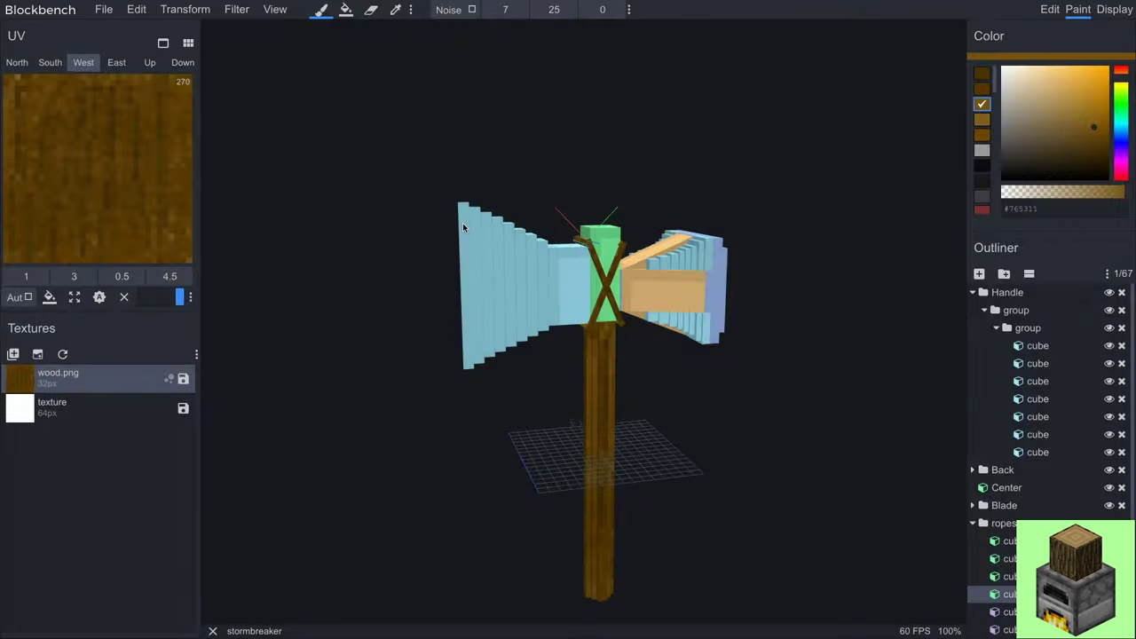
click(185, 408)
text(blade)
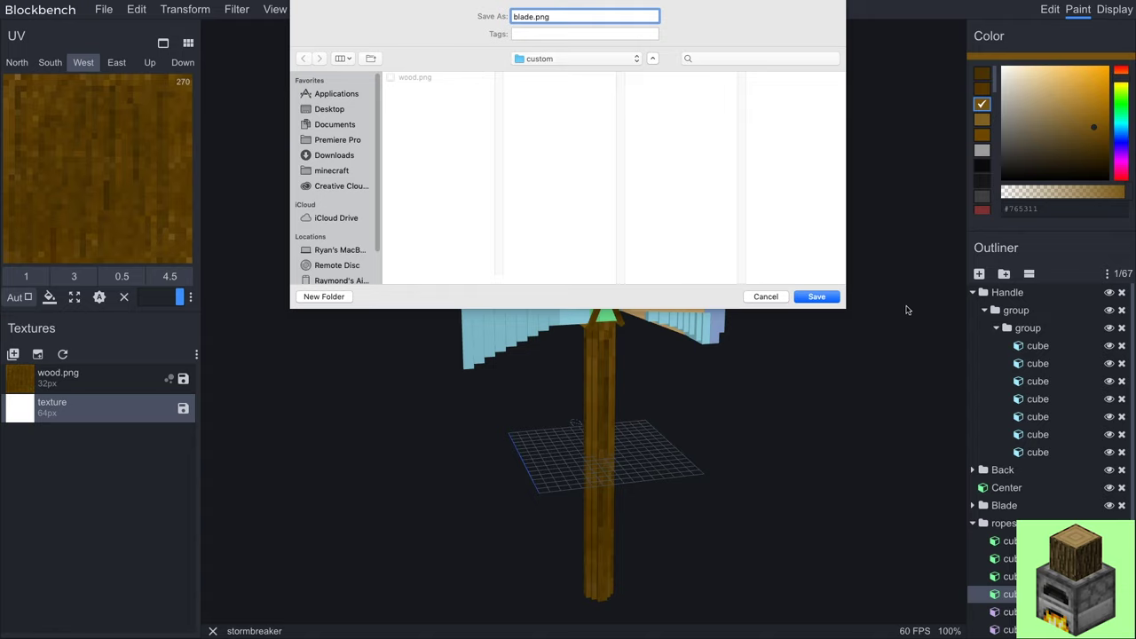
click(815, 297)
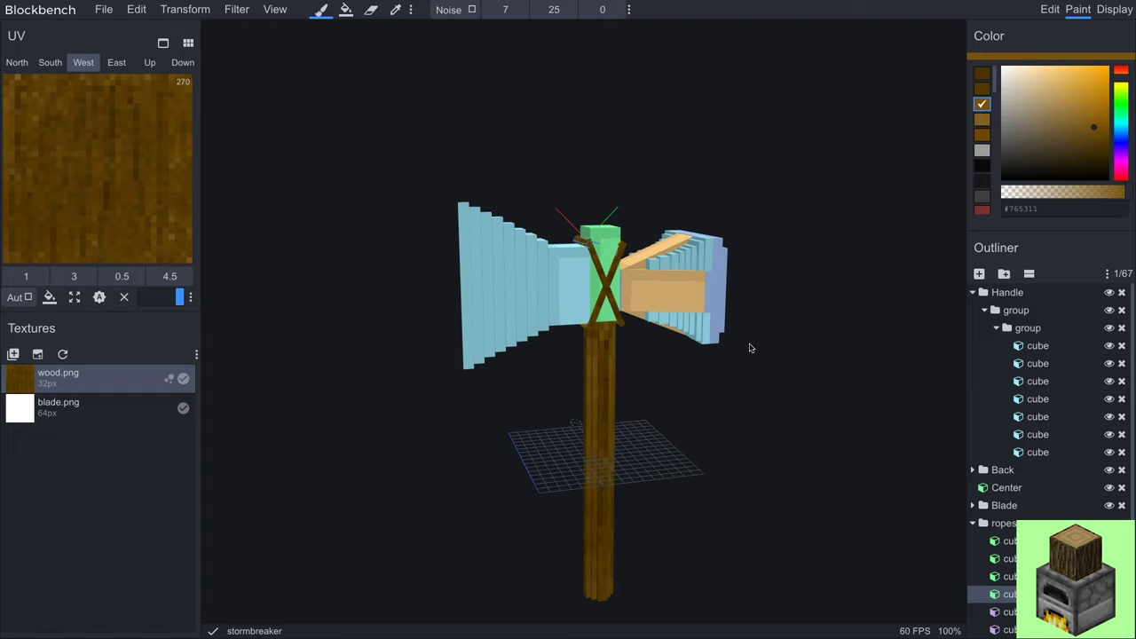
- View the textured axe all around and open its display settings for the third-person right-hand slot
drag(834, 425, 771, 471)
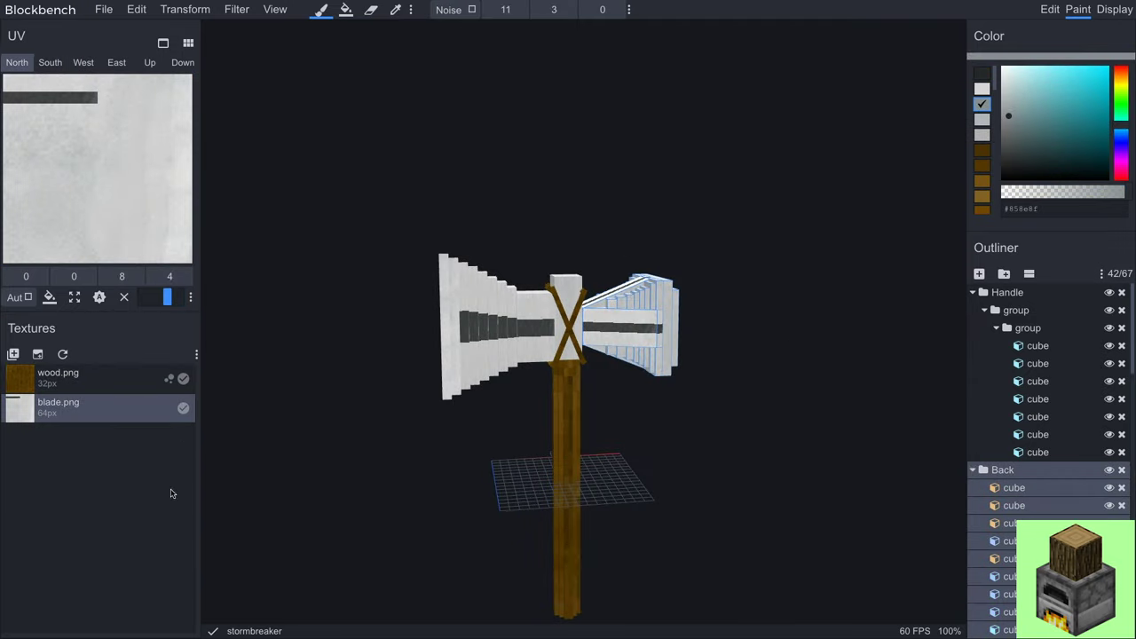
click(142, 504)
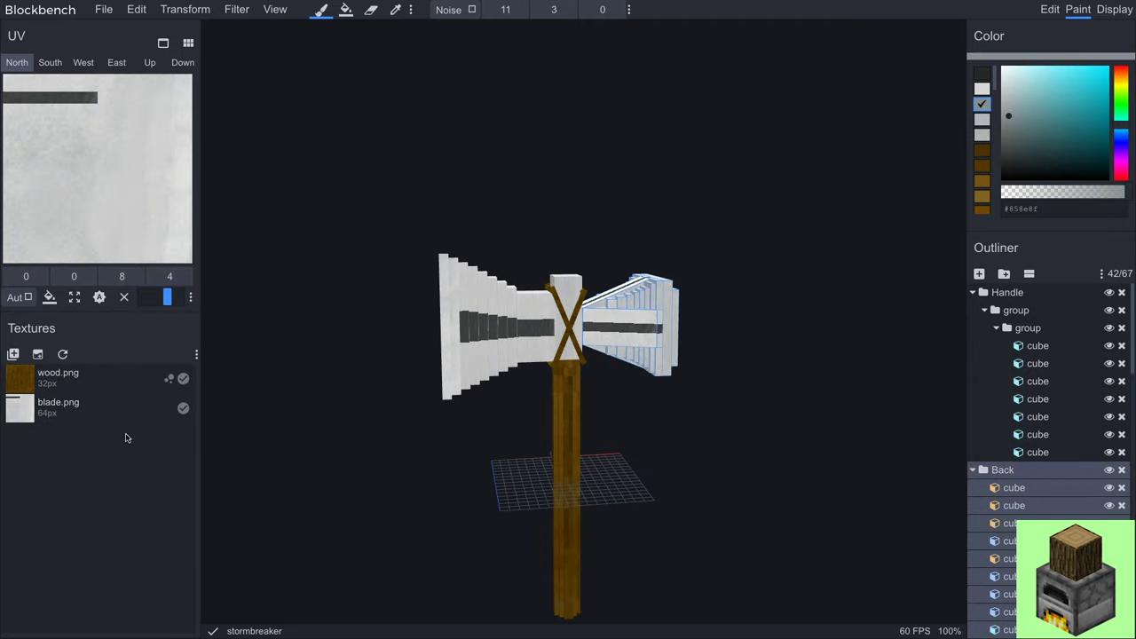
drag(725, 446, 700, 439)
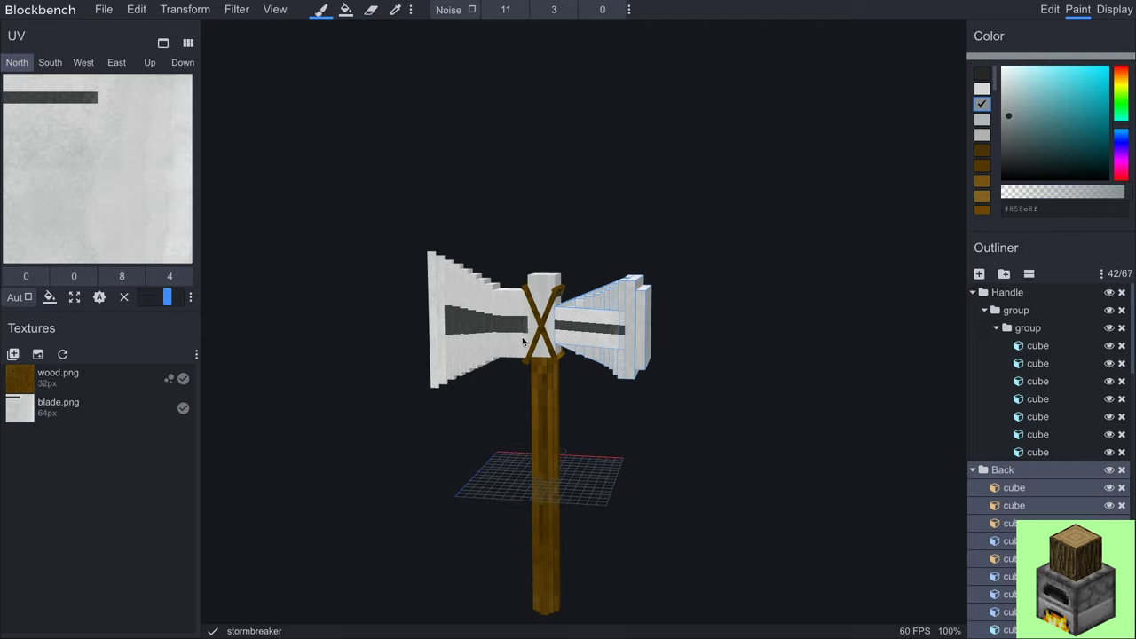
drag(828, 442, 820, 365)
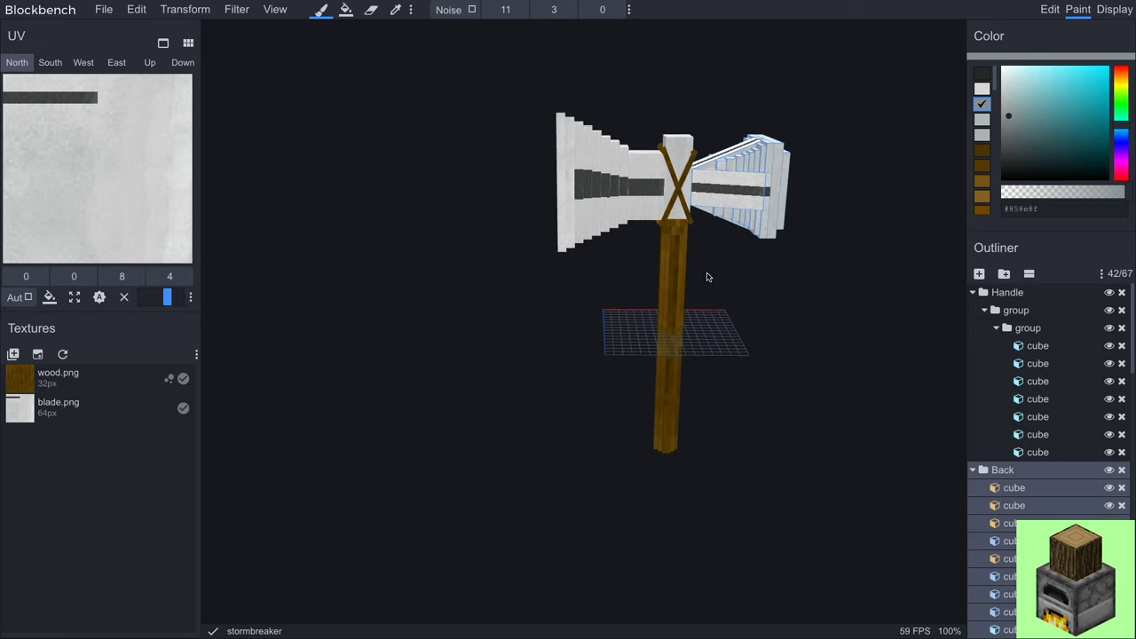
click(1114, 10)
drag(837, 213, 679, 379)
scroll(888, 373, up, 3)
scroll(888, 373, down, 6)
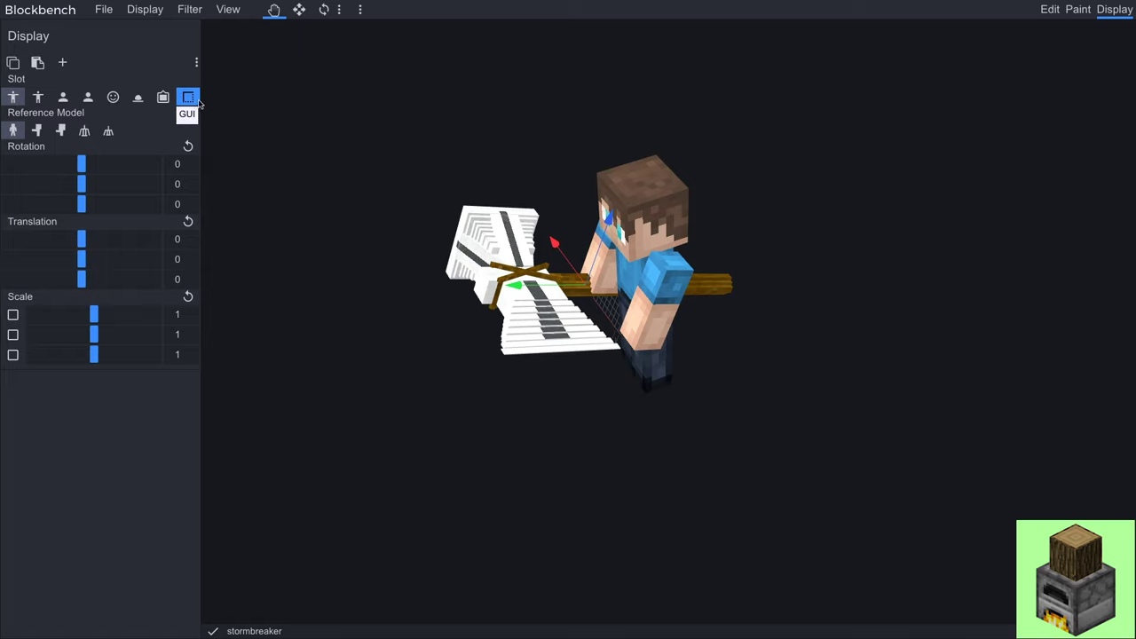
click(21, 100)
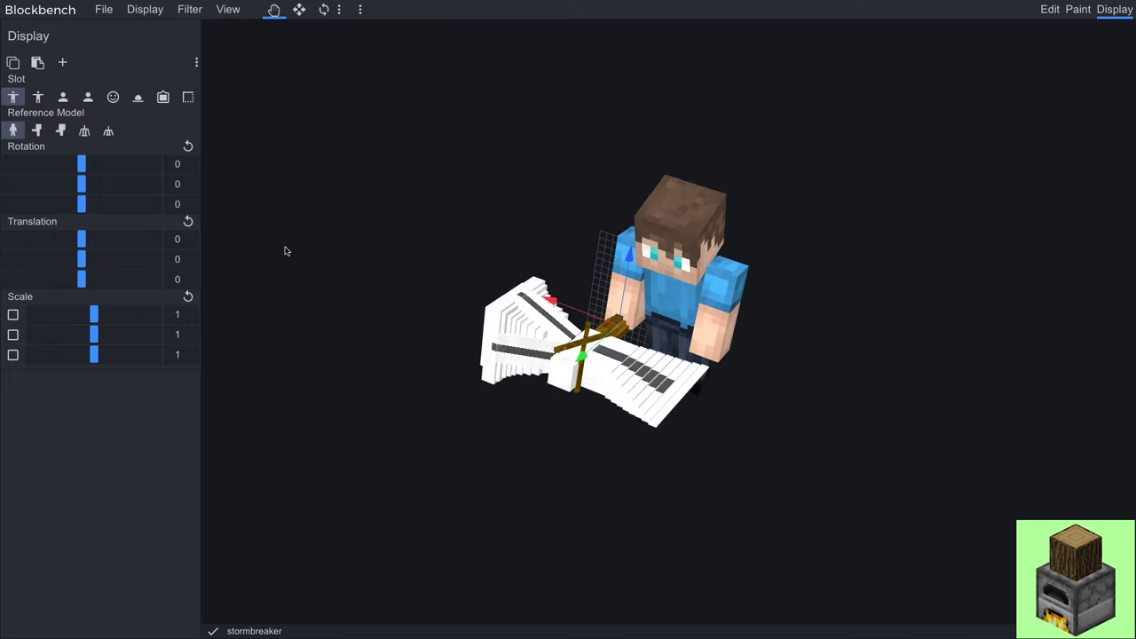
- Pose the axe in the third-person right hand by turning it about Y, raising it and scaling it to 0.75
drag(307, 249, 118, 209)
drag(69, 164, 81, 164)
click(189, 147)
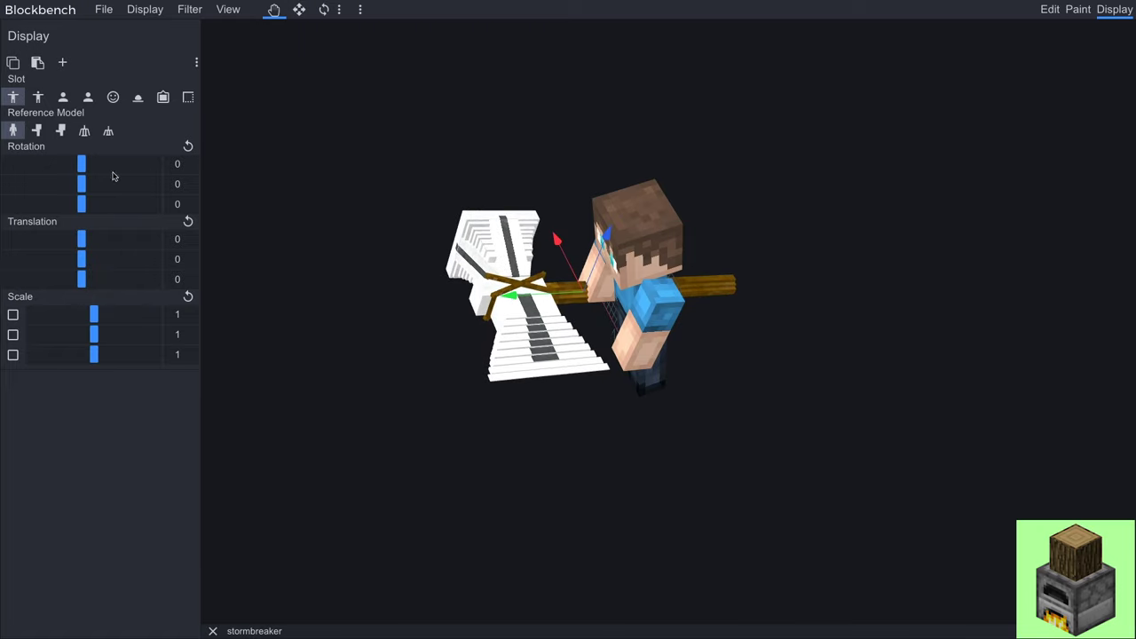
drag(82, 183, 43, 184)
drag(83, 258, 119, 259)
drag(586, 355, 541, 355)
click(177, 315)
text(.75)
drag(119, 259, 105, 258)
drag(497, 378, 675, 364)
drag(82, 279, 82, 280)
- Pose the axe in the third-person left hand with an opposite Y rotation and a scale of 0.75
click(38, 97)
drag(84, 184, 119, 185)
drag(497, 329, 342, 346)
click(178, 355)
text(.75)
- Set the first-person right-hand display to rotation -19, -68, -6, translation 2, 3.25, -5 and scale 0.75
click(63, 96)
drag(82, 184, 50, 184)
click(183, 314)
text(.75)
drag(81, 280, 64, 281)
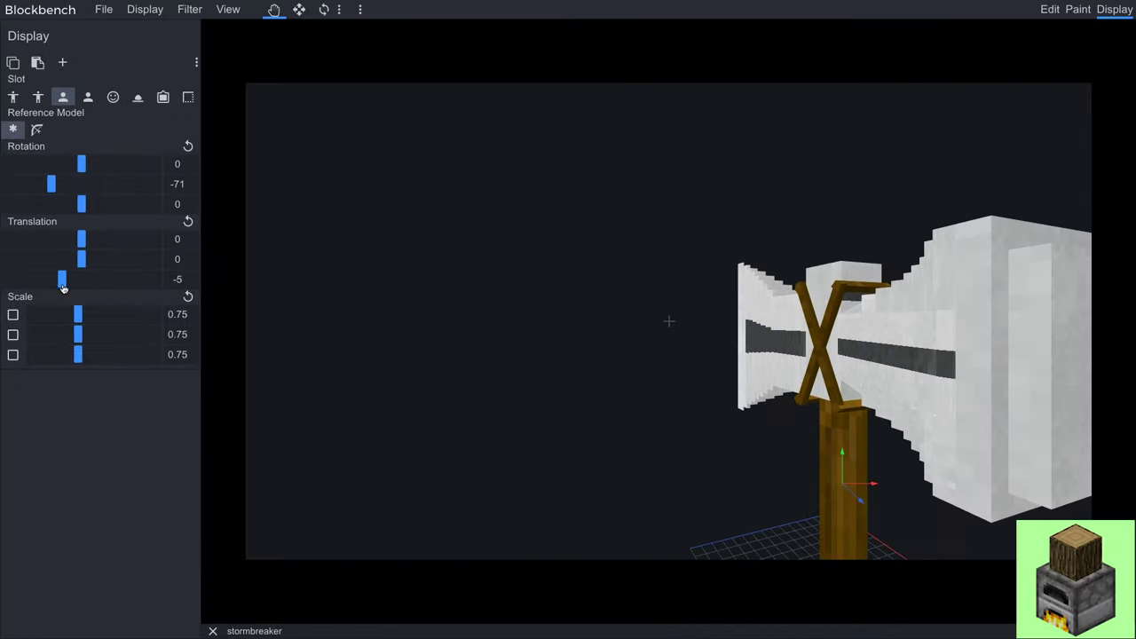
drag(82, 203, 89, 239)
drag(82, 259, 93, 258)
drag(81, 167, 53, 184)
drag(80, 204, 78, 203)
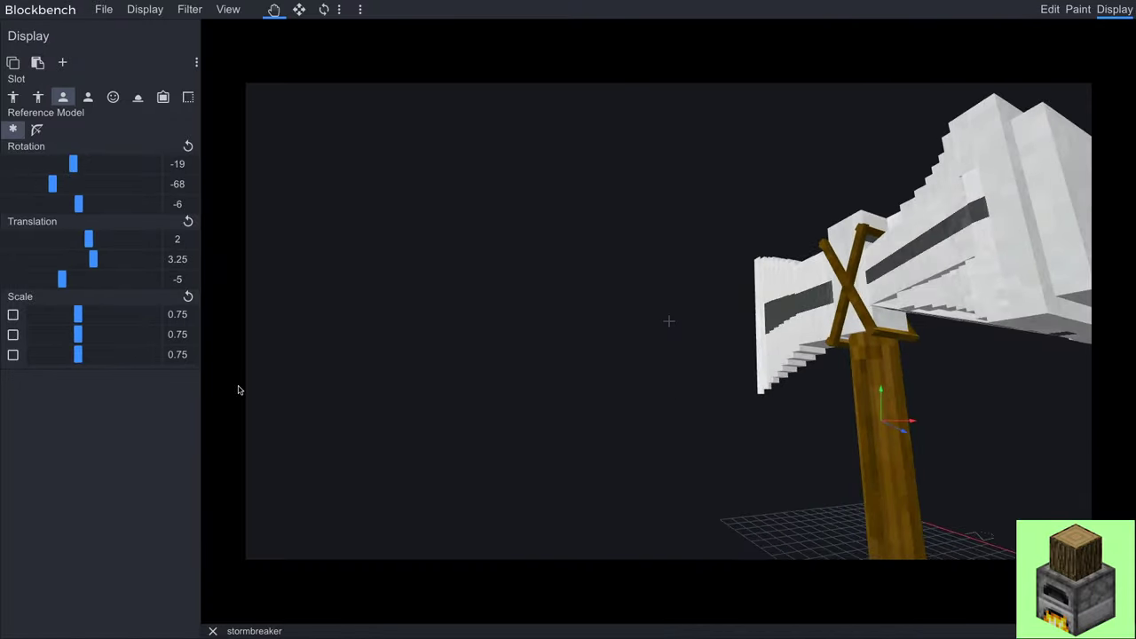
- Fine-tune the first-person right-hand height, rotation and depth, and pose the first-person left hand at rotation 15, 120, -15 and translation 2, 1.75, -2.5
drag(93, 259, 73, 259)
drag(54, 183, 48, 184)
drag(62, 280, 70, 280)
drag(74, 164, 75, 164)
drag(74, 260, 82, 259)
drag(70, 280, 72, 282)
click(88, 97)
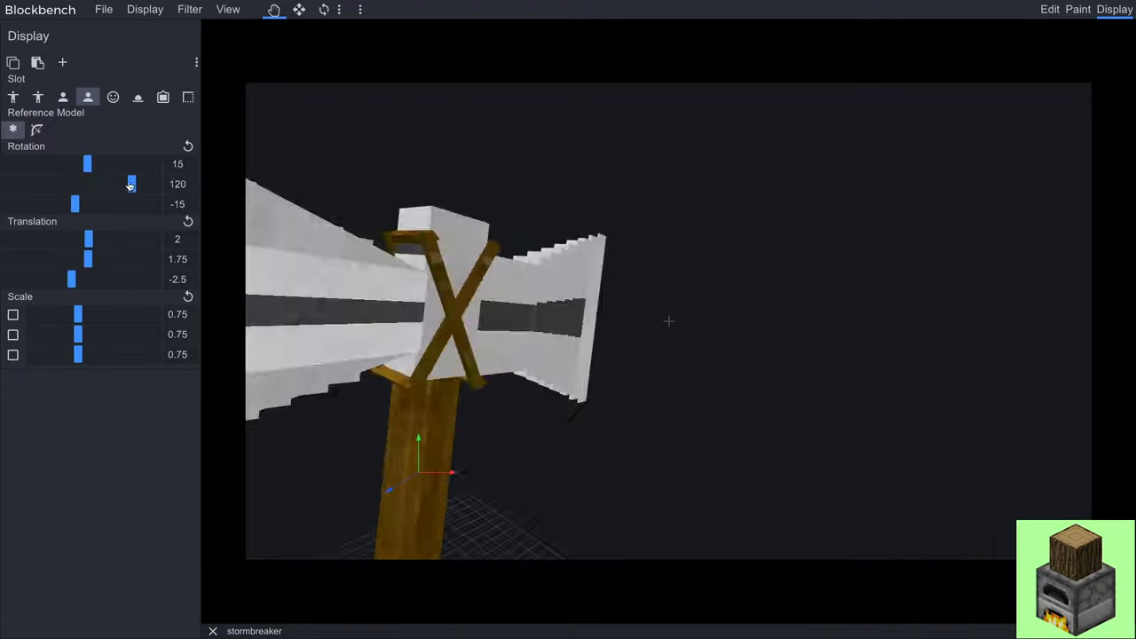
- Adjust the axe's rotation on all three axes for the item frame display
click(138, 97)
click(163, 97)
drag(82, 164, 83, 164)
drag(61, 184, 77, 184)
drag(82, 203, 99, 203)
drag(1047, 418, 918, 494)
- Rotate the axe on all three axes for the GUI display and choose a different reference model
click(188, 97)
drag(82, 184, 5, 184)
drag(82, 205, 94, 204)
drag(81, 164, 89, 165)
drag(6, 184, 150, 184)
click(60, 131)
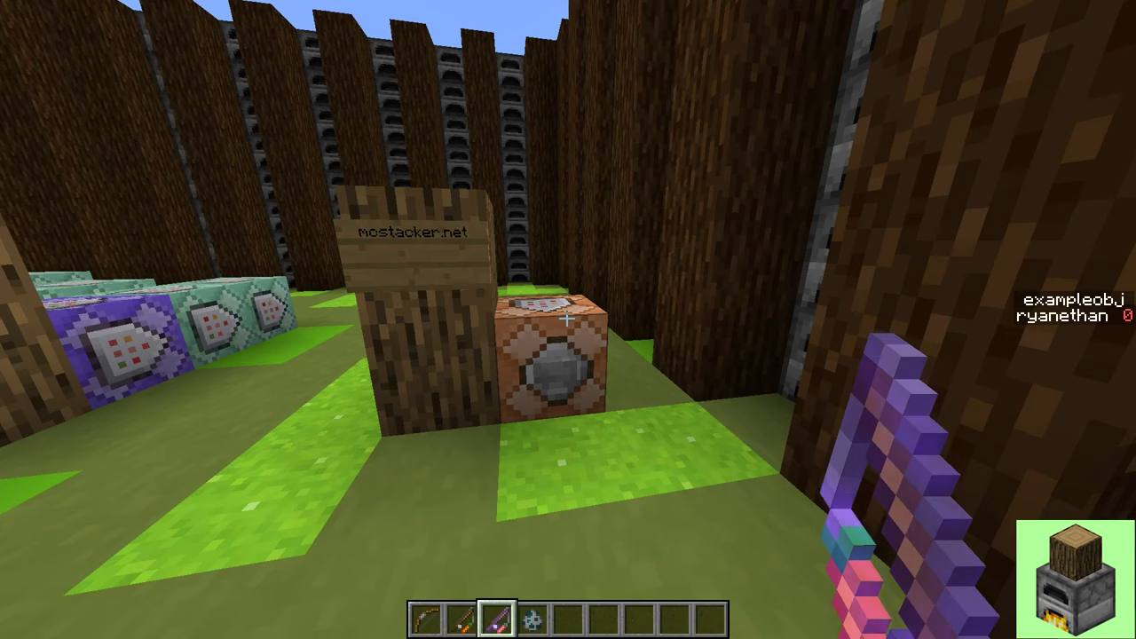
key(d)
key(e)
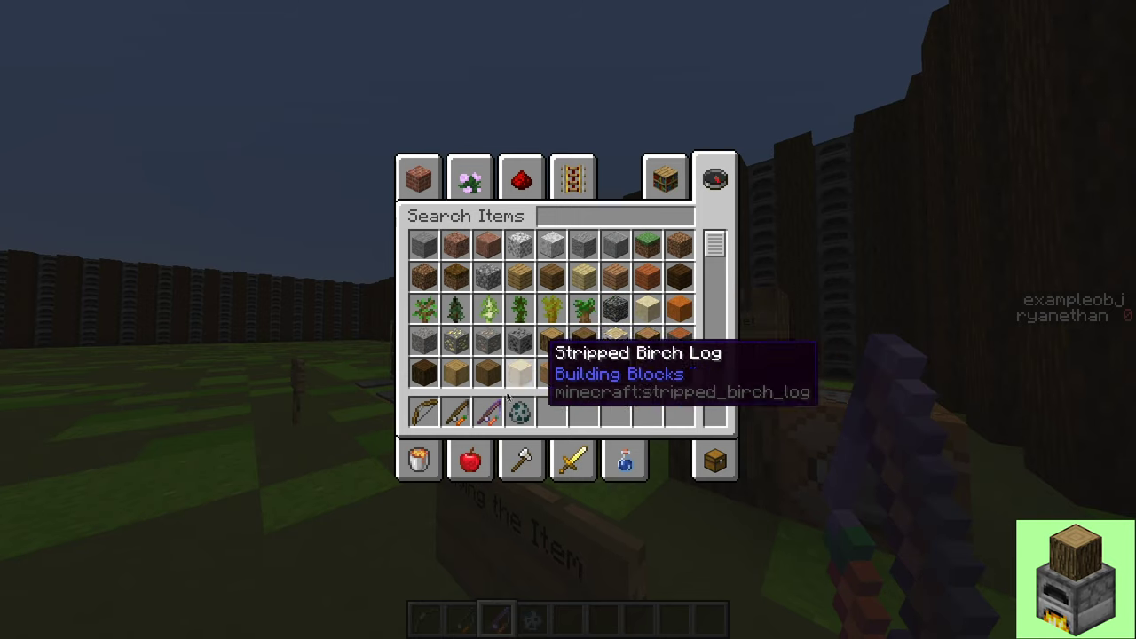
key(e)
key(w)
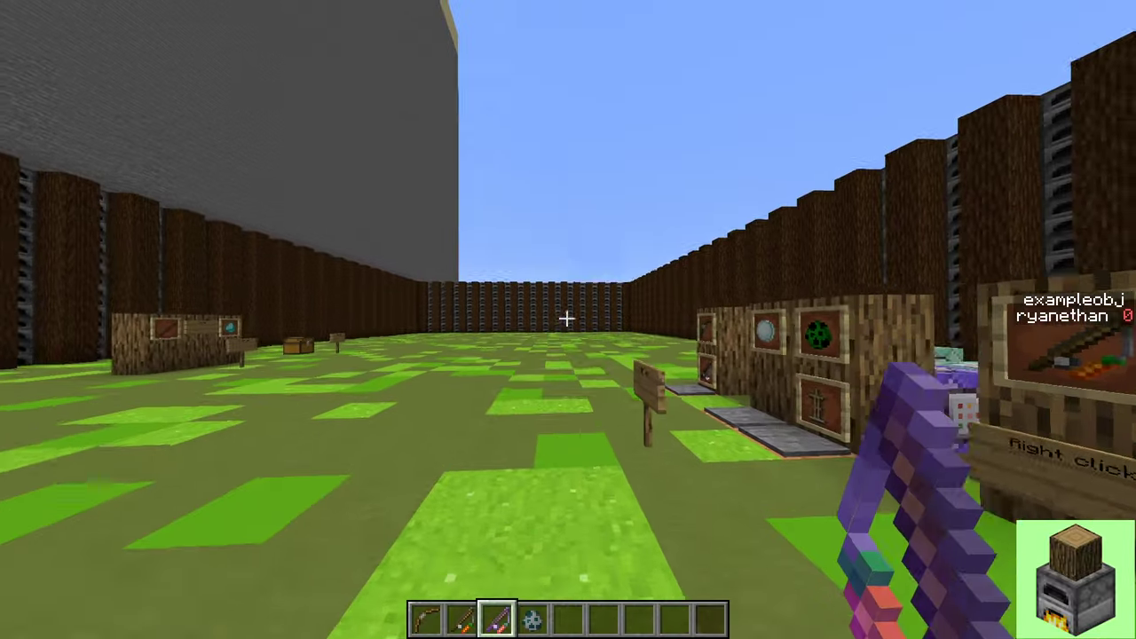
right_click(568, 319)
right_click(567, 319)
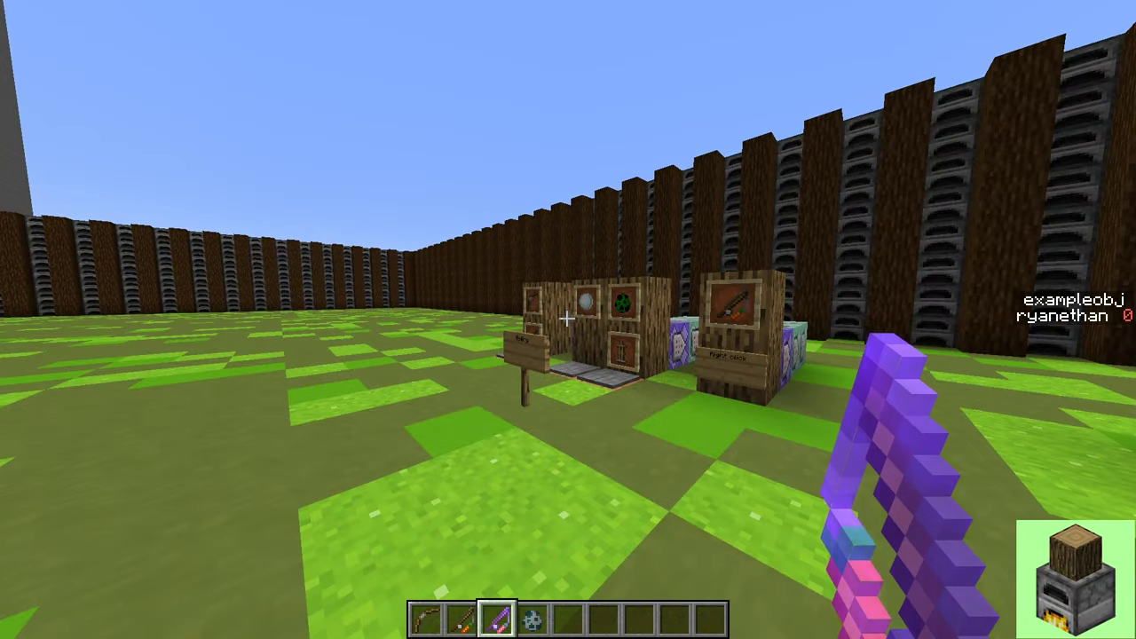
key(w)
key(w)
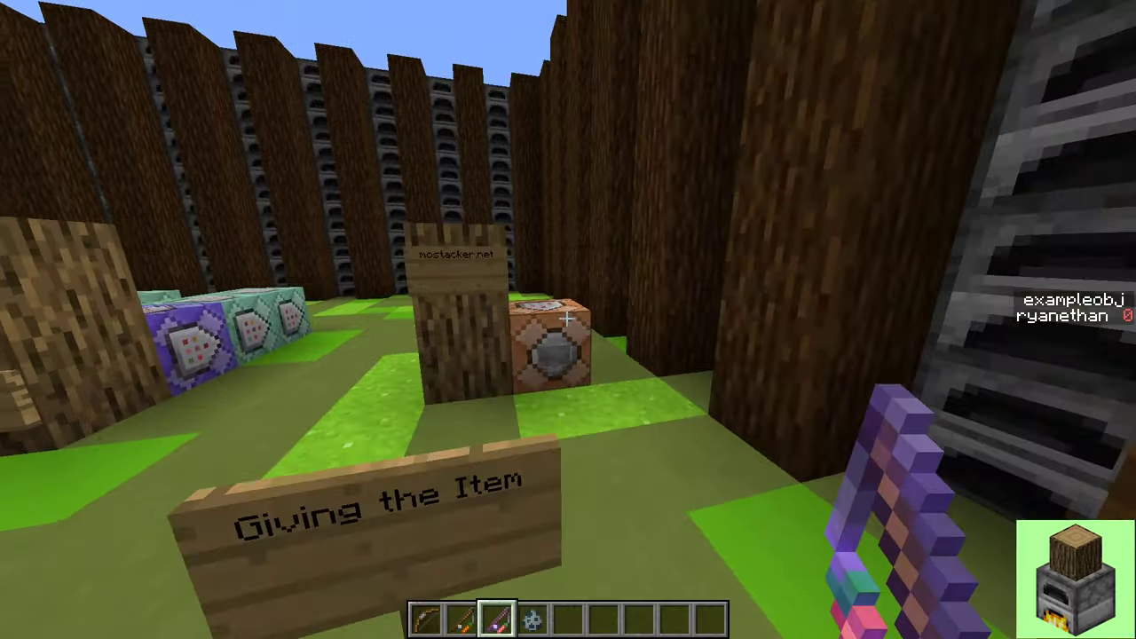
- In Minecraft, examine the Stormbreaker give command in the orange command block, including its custom model data and enchantments
right_click(568, 319)
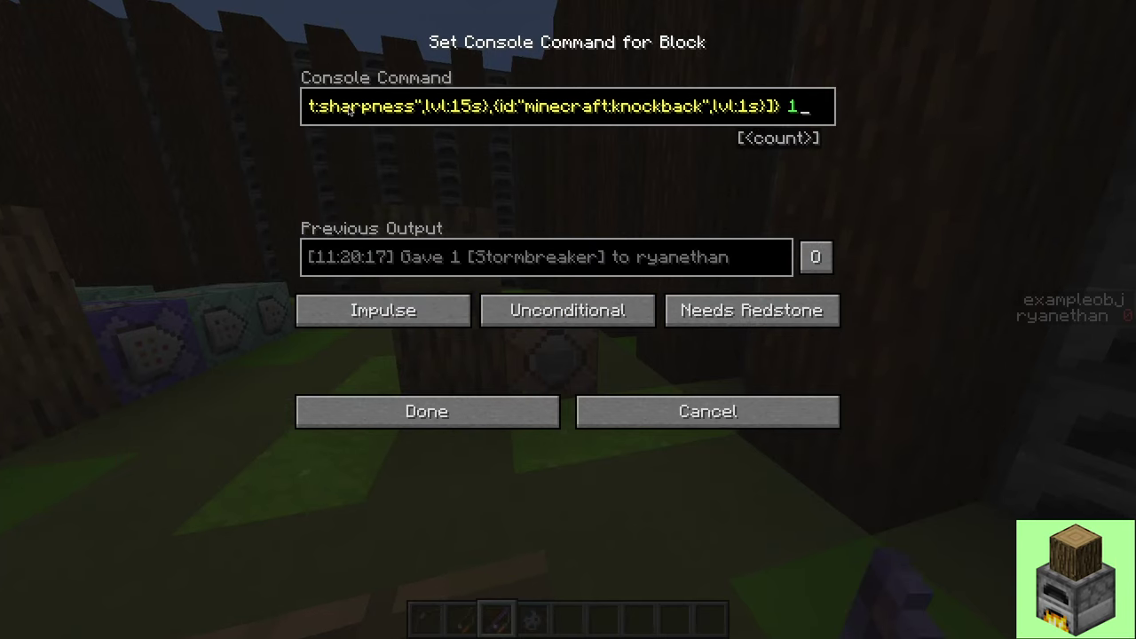
click(303, 107)
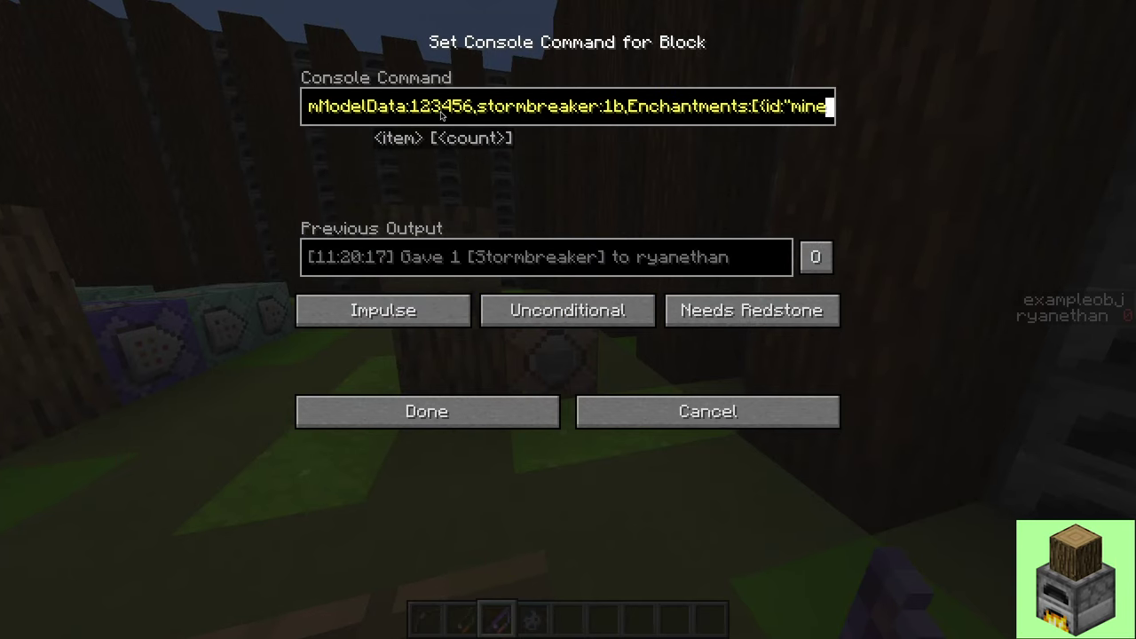
key(Escape)
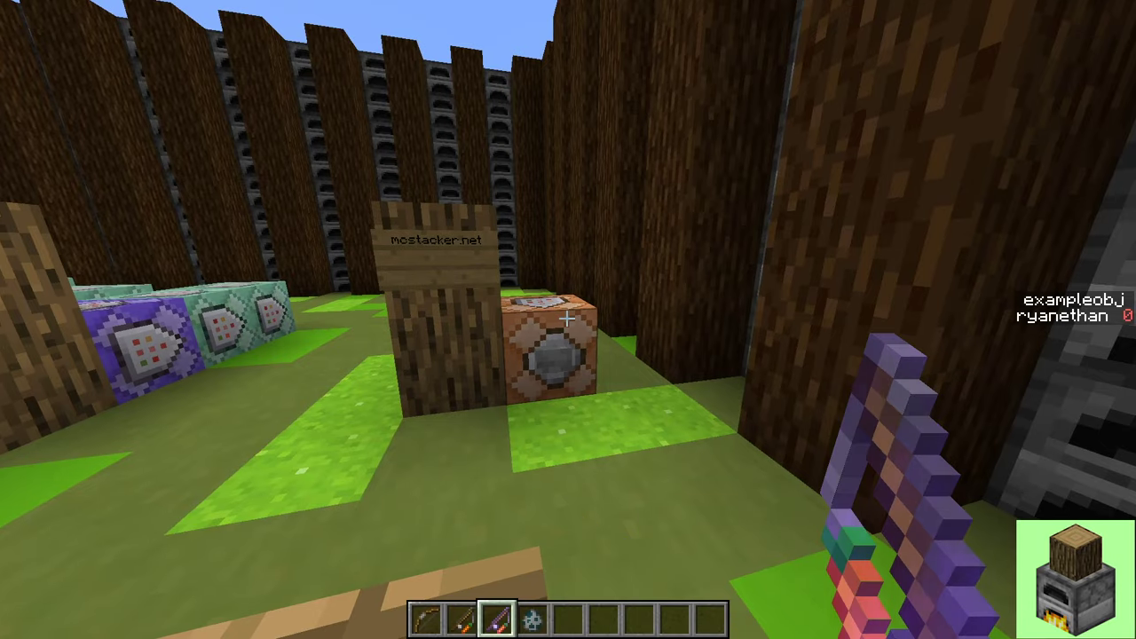
- Switch to Finder and open the Example Resource Pack's assets/minecraft/models/item folder
key(super+Tab)
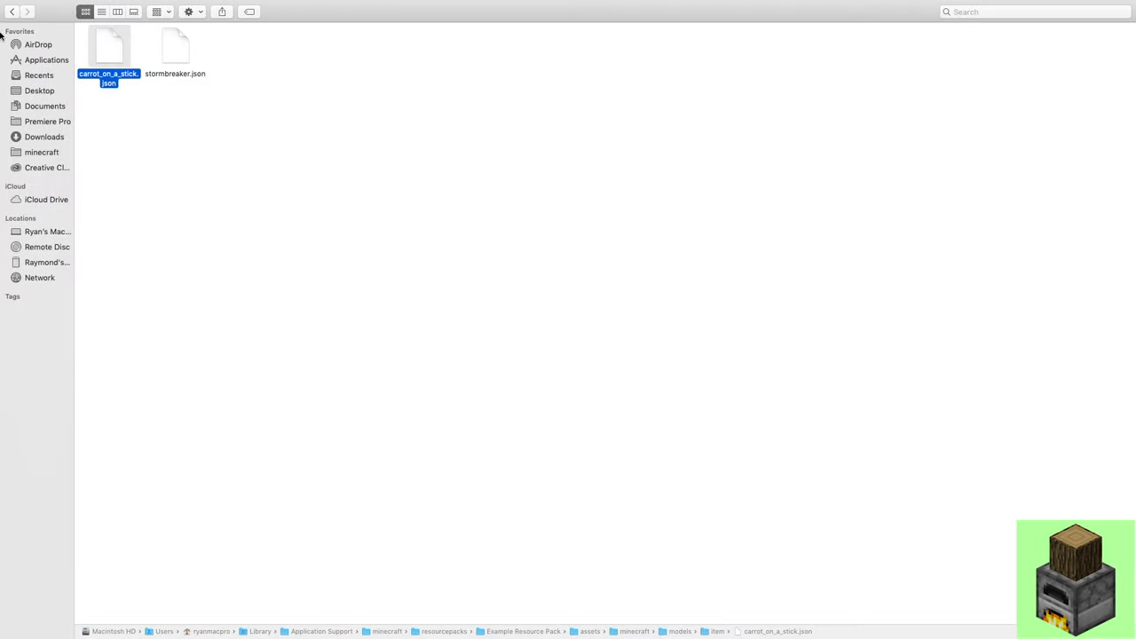
click(12, 12)
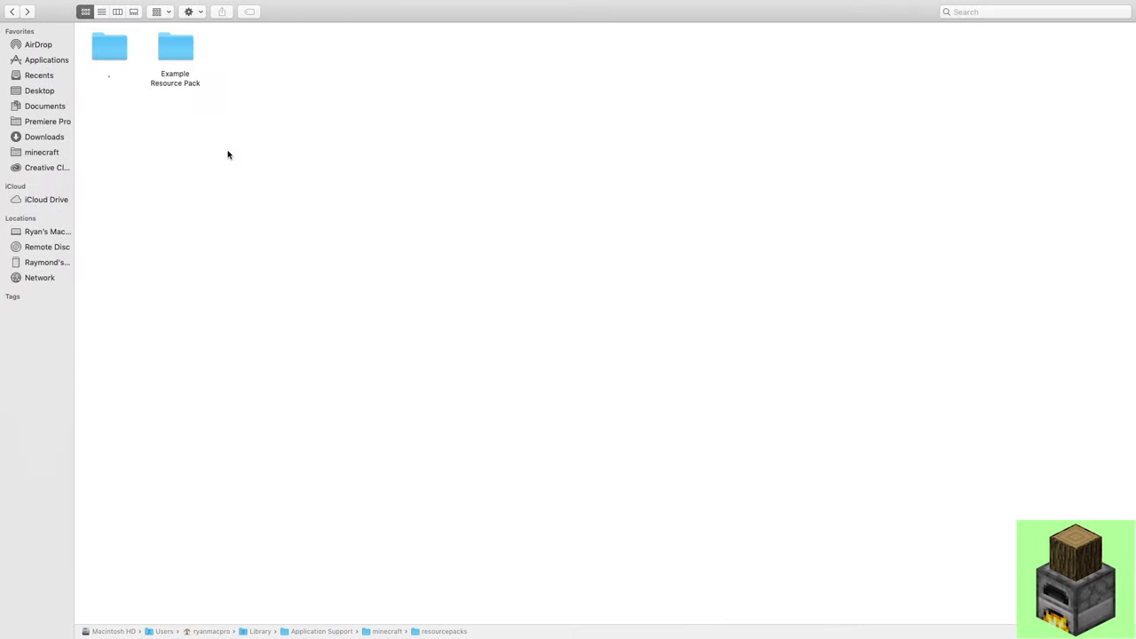
double_click(175, 60)
click(106, 50)
double_click(107, 50)
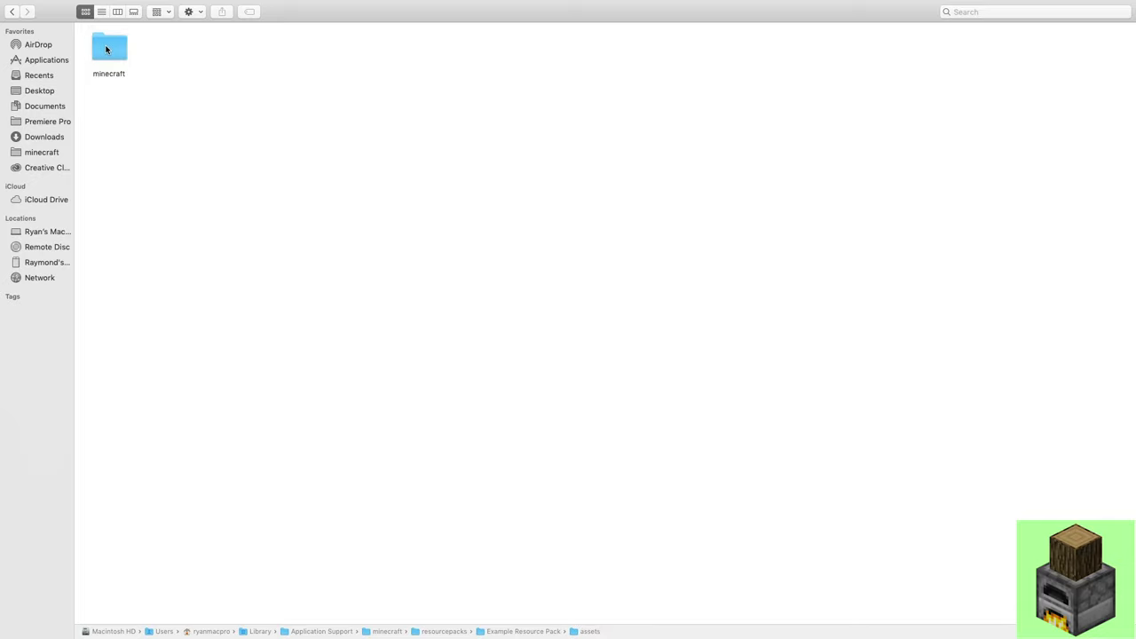
double_click(111, 49)
double_click(112, 50)
click(117, 55)
double_click(117, 55)
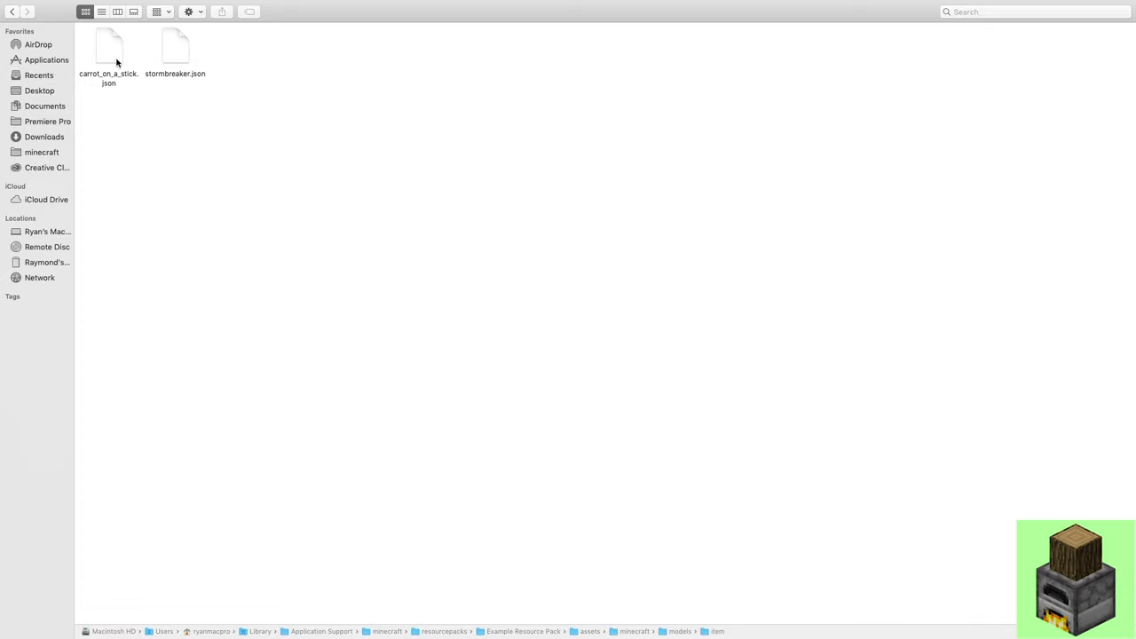
- Check the Stormbreaker's item ID in the Minecraft inventory and open the matching carrot_on_a_stick.json from Finder
key(super+Tab)
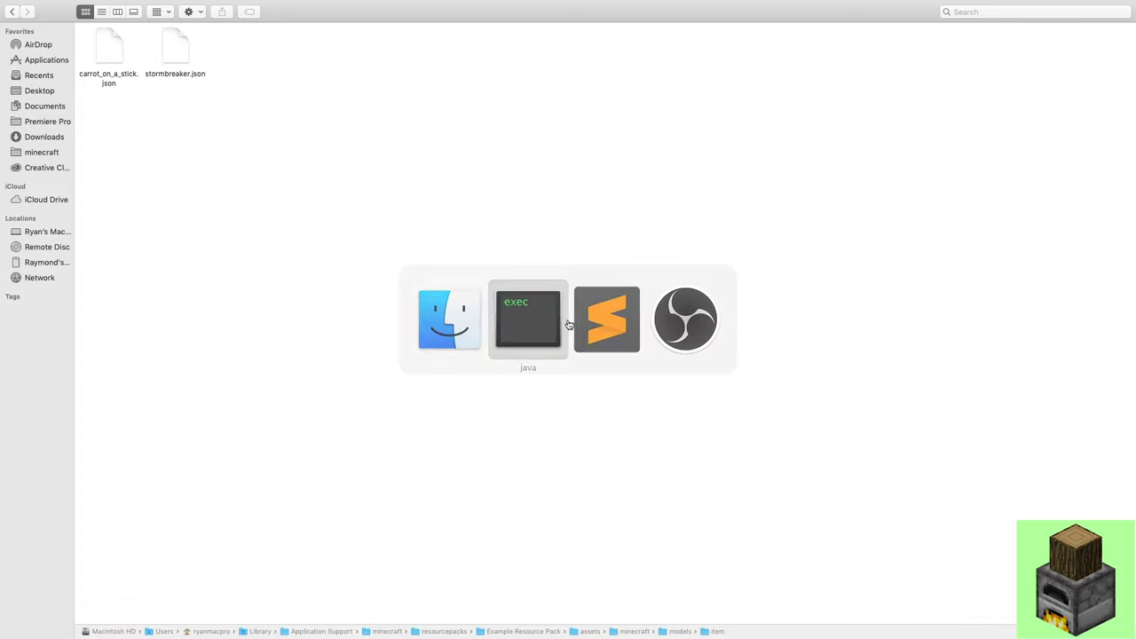
key(e)
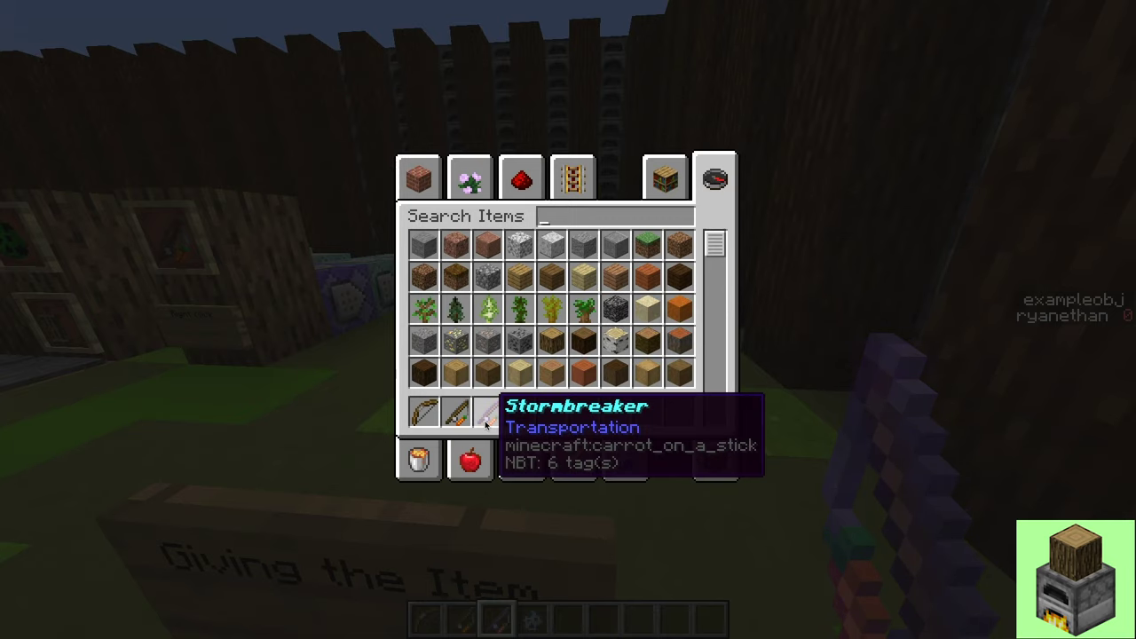
key(super+Tab)
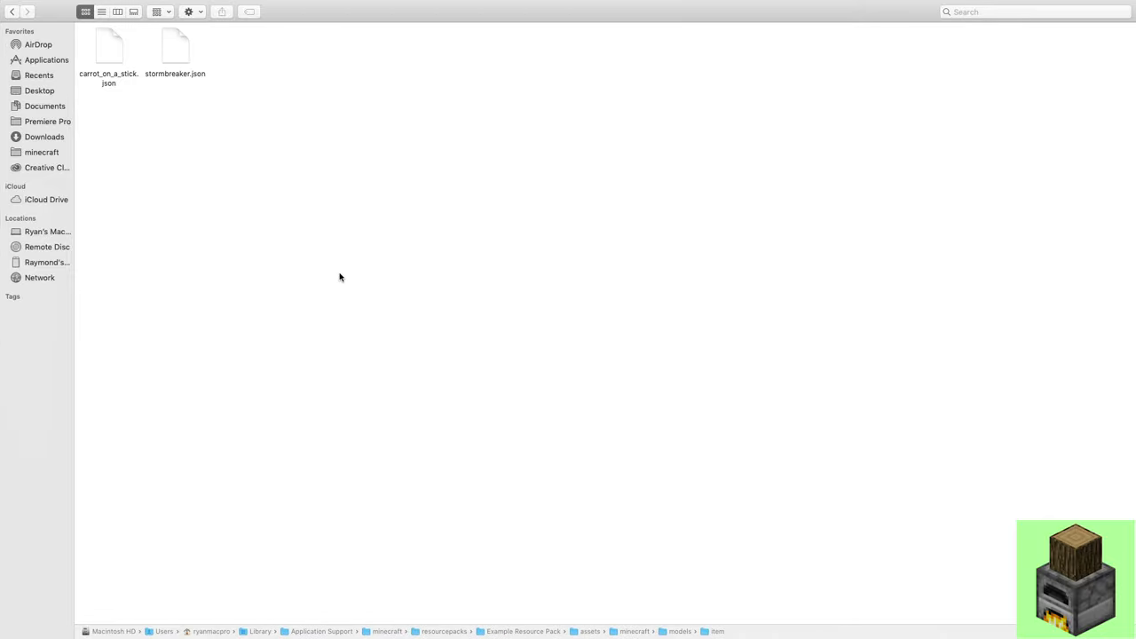
click(111, 48)
double_click(111, 49)
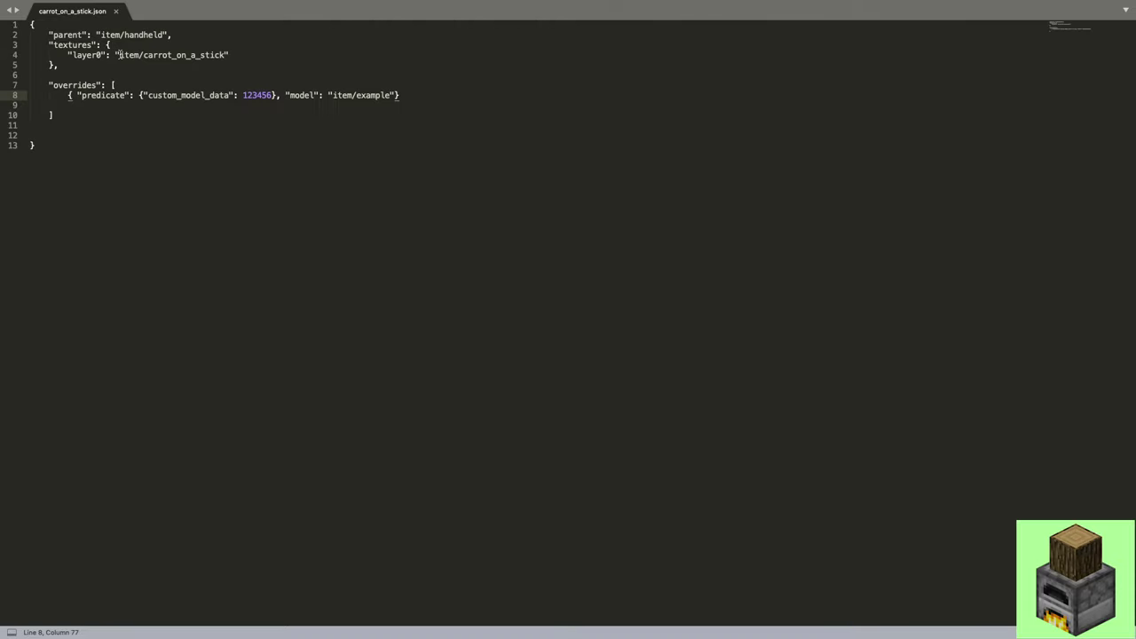
- Examine the item file's overall structure, its layer0 texture path and its overrides block with the custom model data predicate
key(super+a)
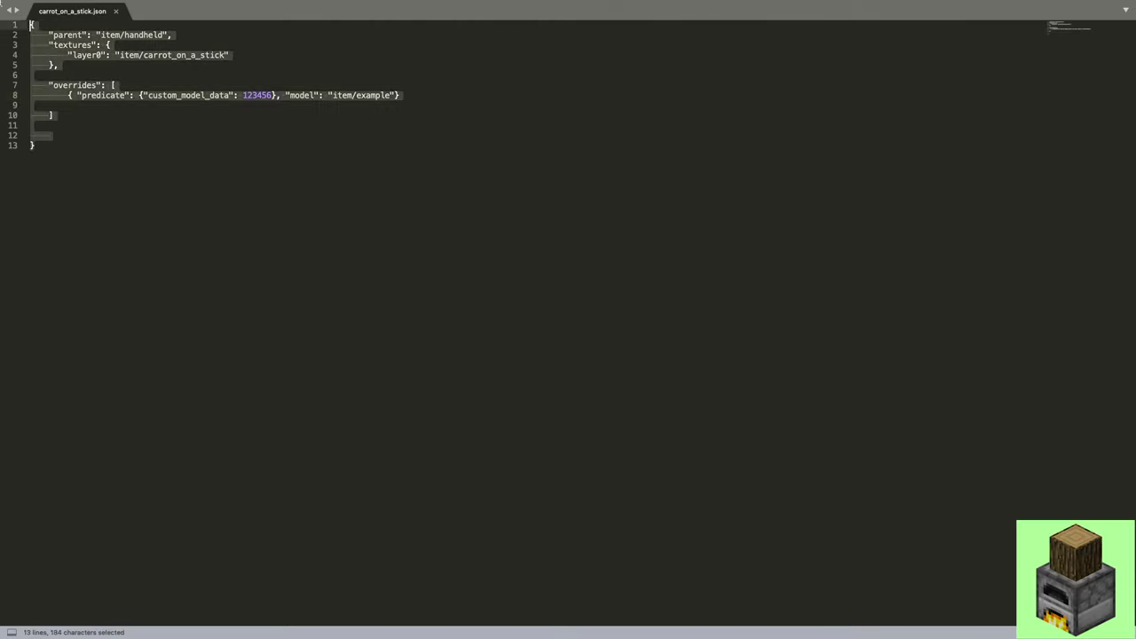
click(236, 145)
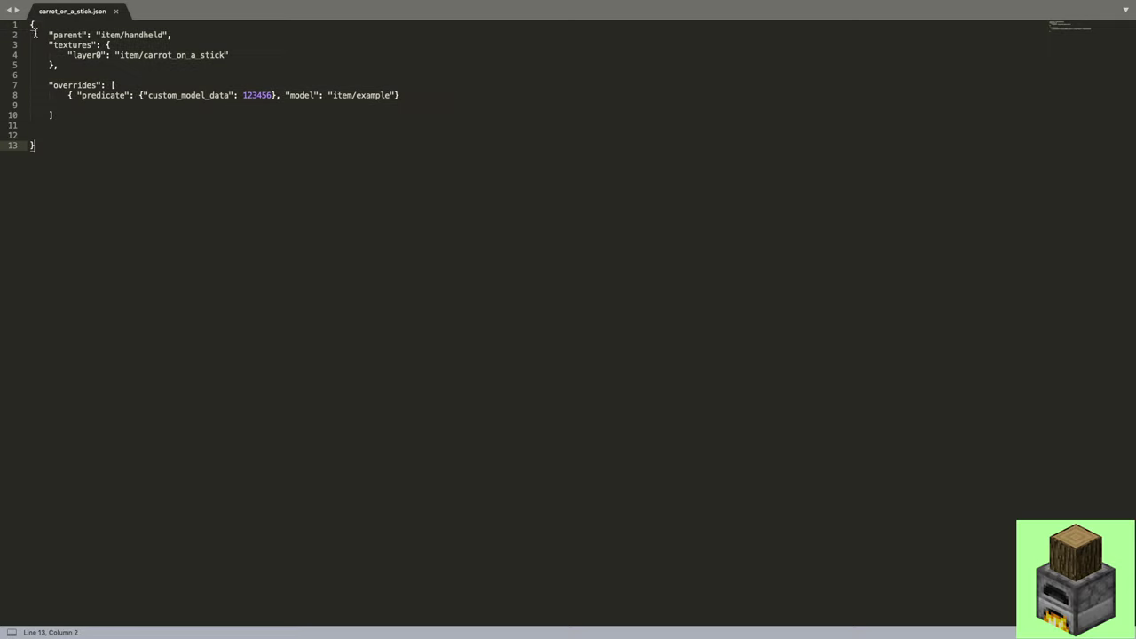
drag(31, 24, 199, 161)
click(206, 169)
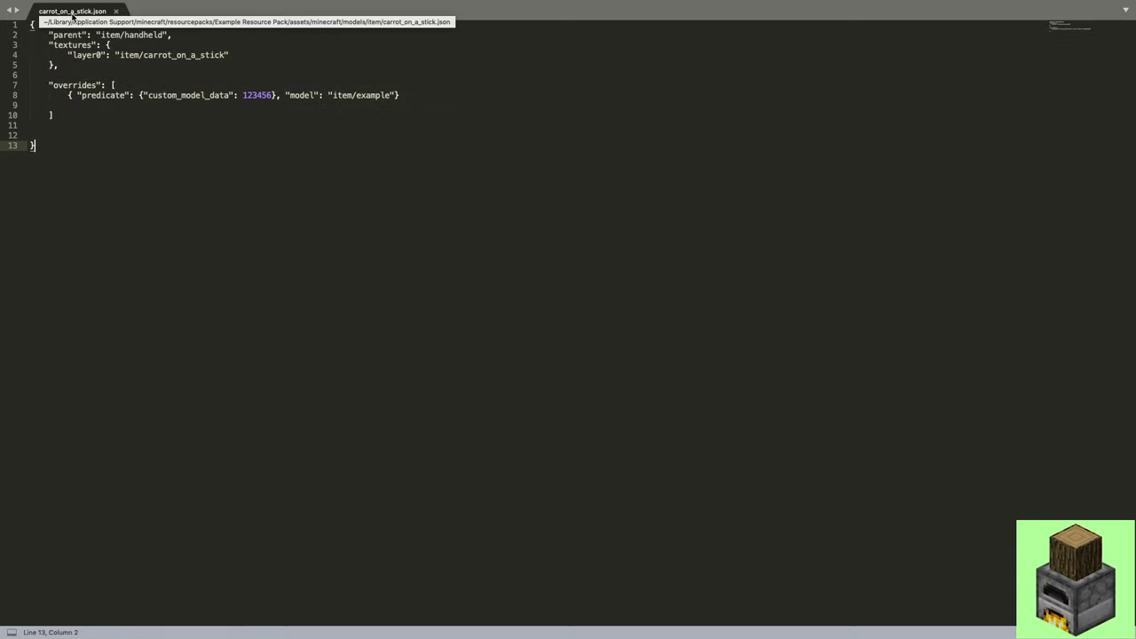
drag(66, 53, 139, 55)
click(140, 55)
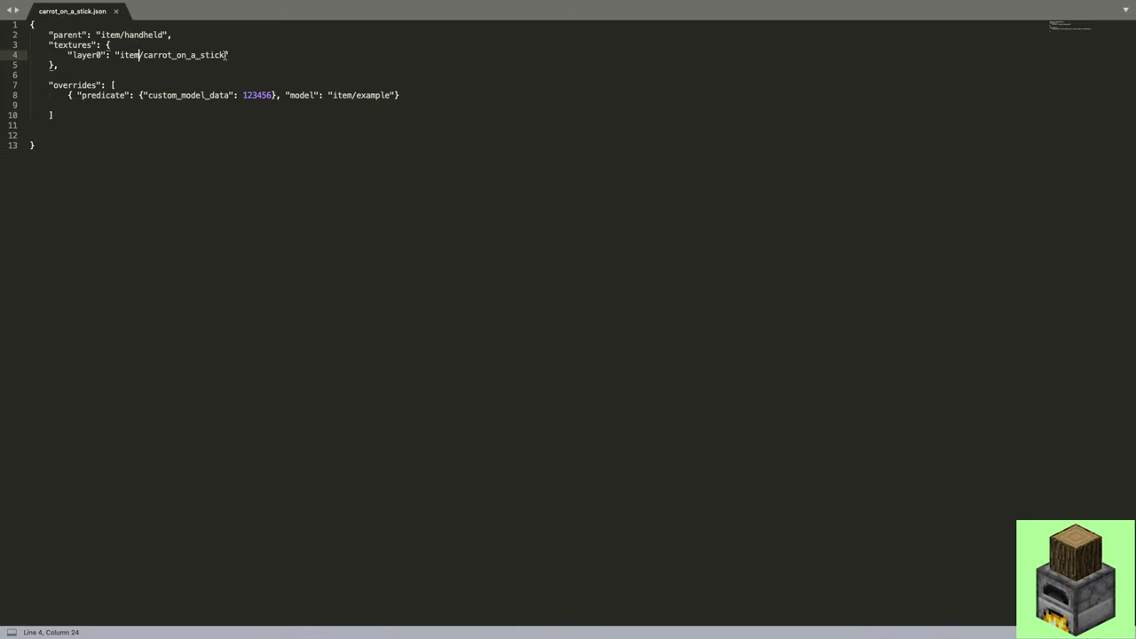
mouse_move(52, 4)
drag(68, 96, 400, 96)
click(117, 96)
drag(50, 86, 402, 96)
click(120, 88)
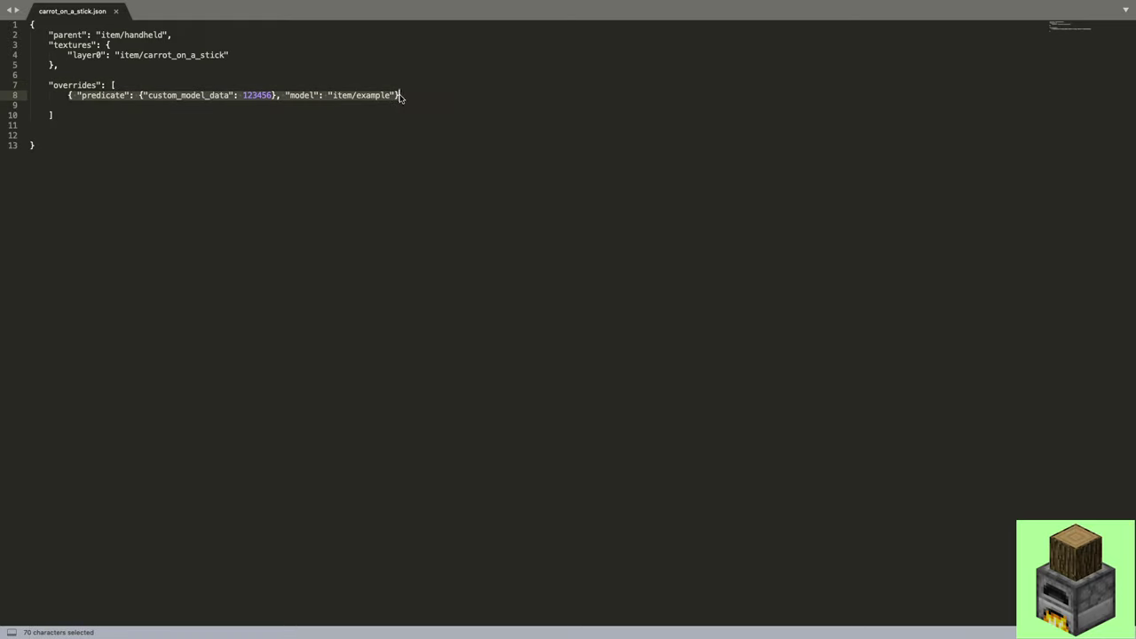
- Try to add a second override entry by duplicating the existing predicate line below it, separated by a comma
key(super+c)
click(404, 95)
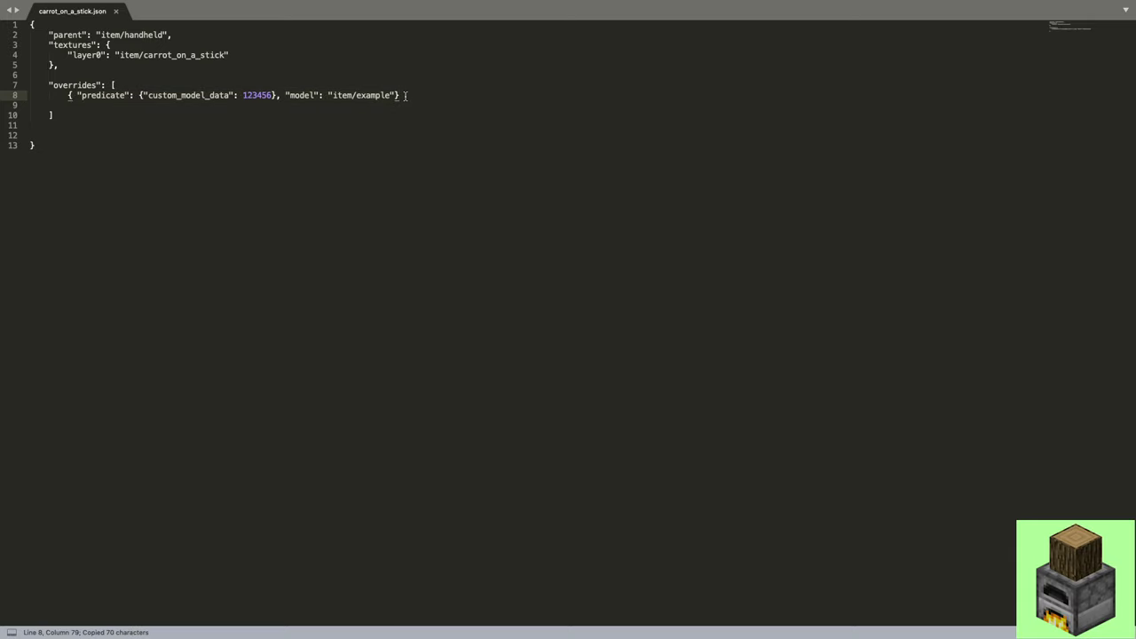
text(,)
key(Return)
key(super+v)
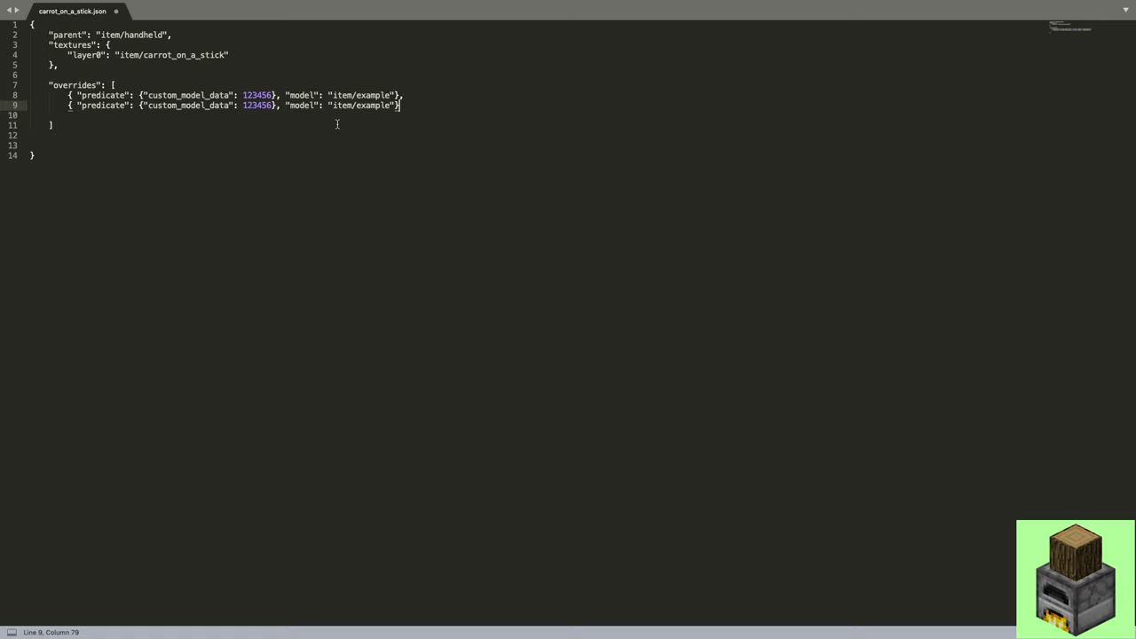
key(super+z)
key(super+z)
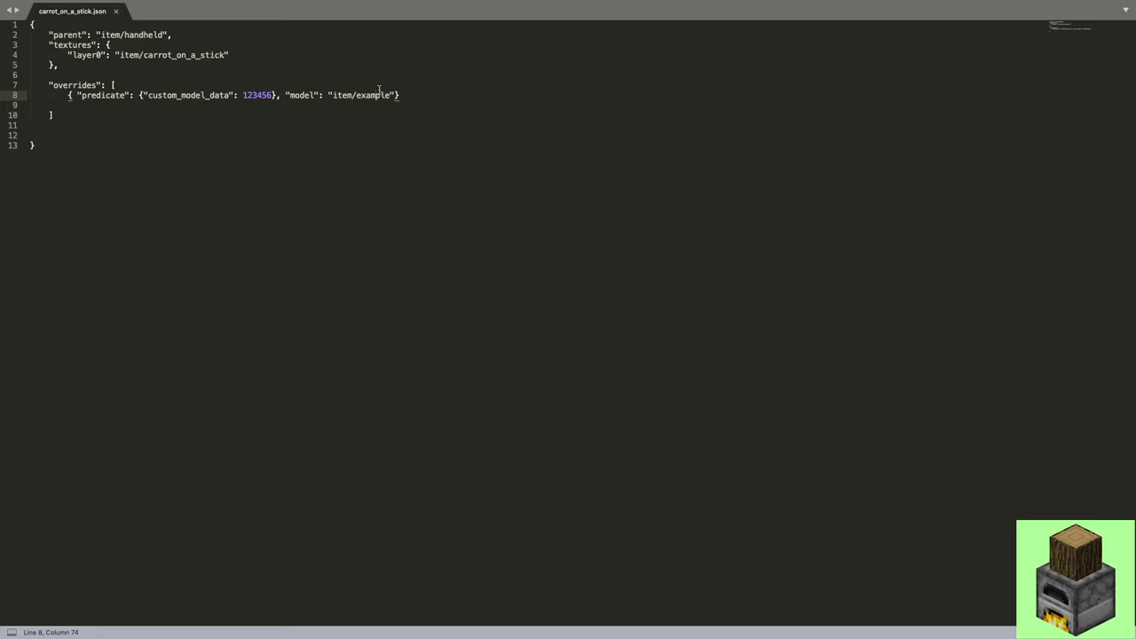
- Point the override's model path to item/stormbreaker, matching the model file's name in Finder, and save the file
drag(357, 95, 391, 95)
key(super+Tab)
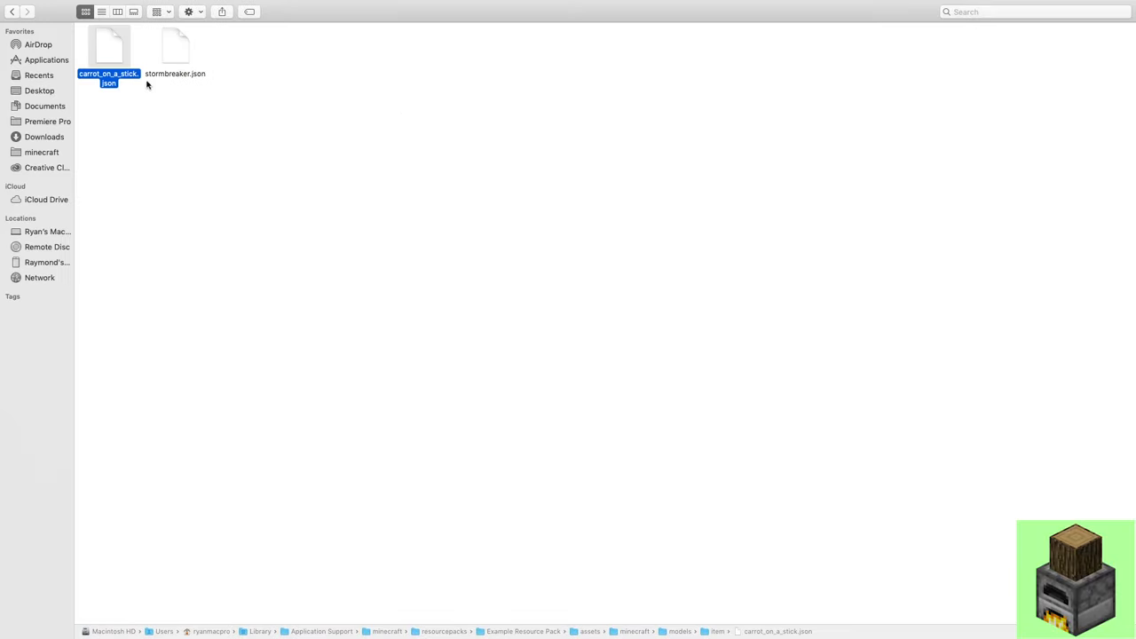
key(super+Tab)
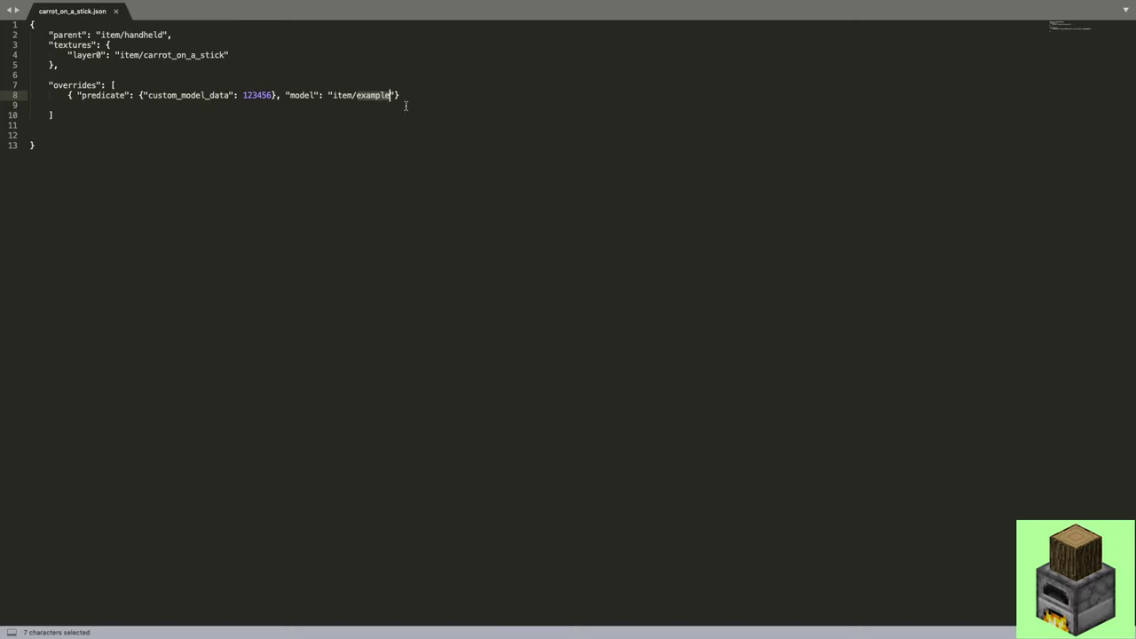
key(BackSpace)
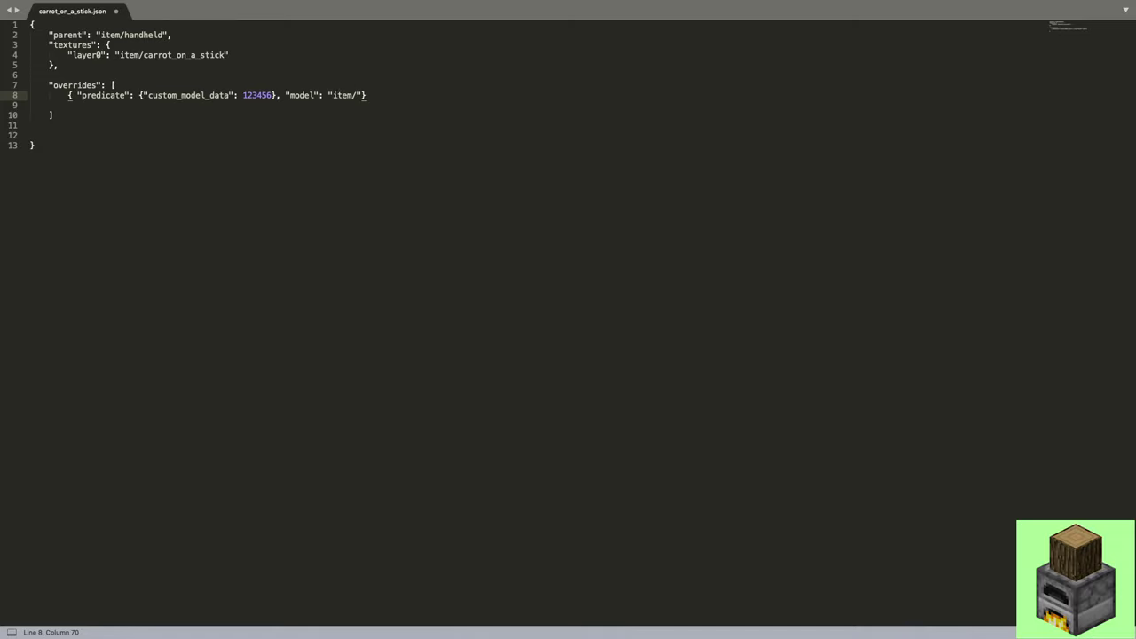
text(stormbreaker)
key(super+s)
- Switch to Minecraft and reload the resource pack to apply the Stormbreaker model
key(super+Tab)
key(super+Tab)
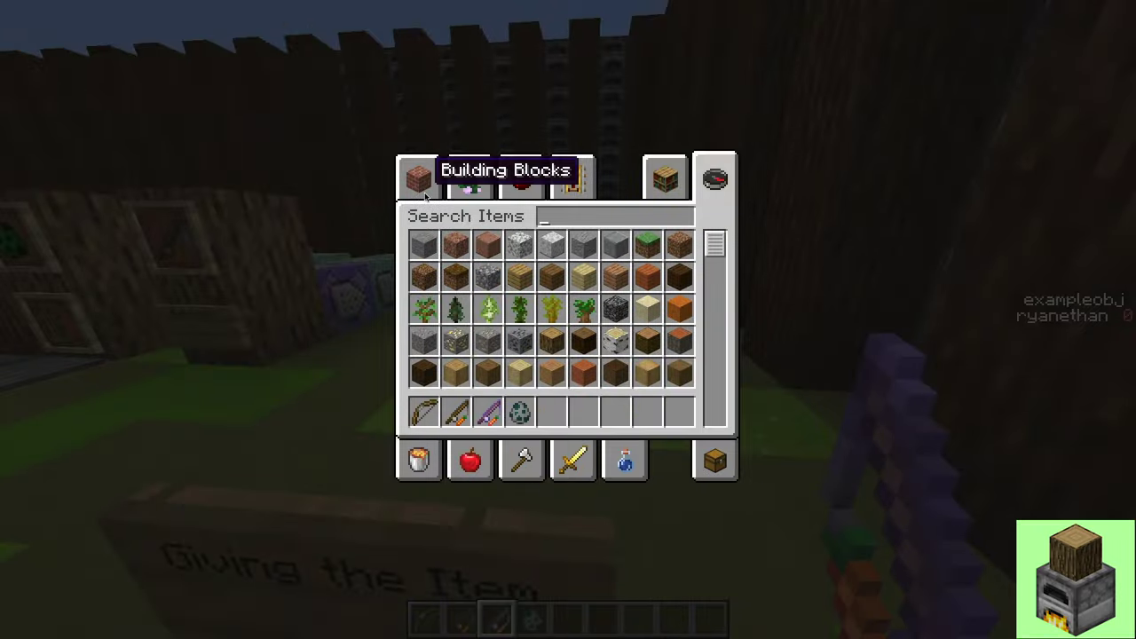
key(Escape)
key(Escape)
click(524, 320)
click(493, 326)
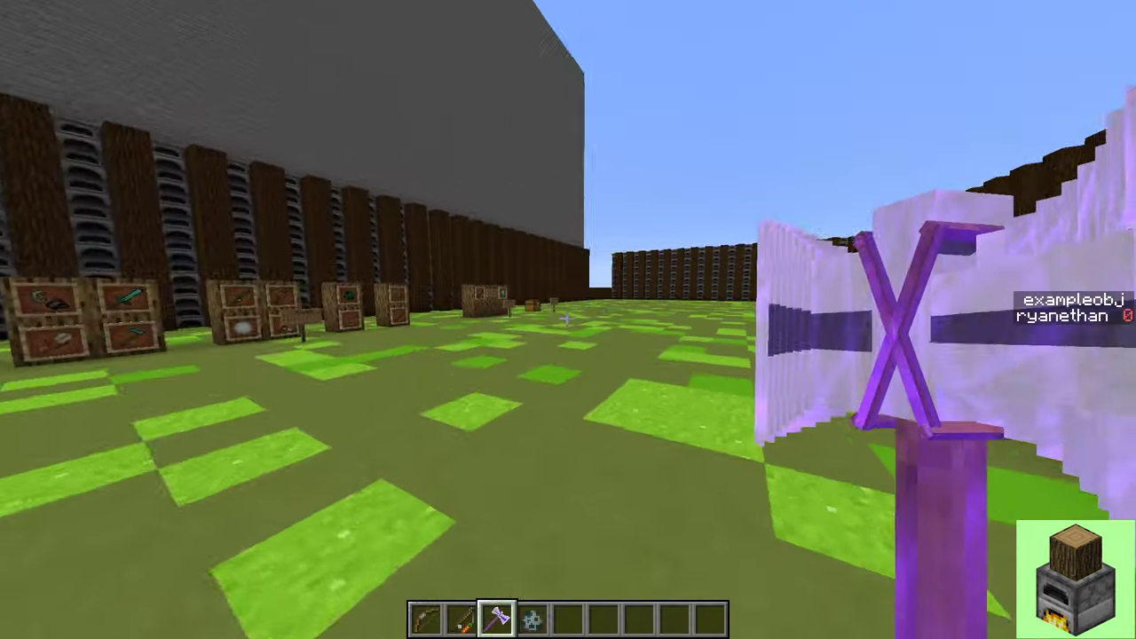
- Select the vindicator spawn egg and spawn several vindicators in the open grass area
key(w)
key(w)
scroll(566, 318, down, 1)
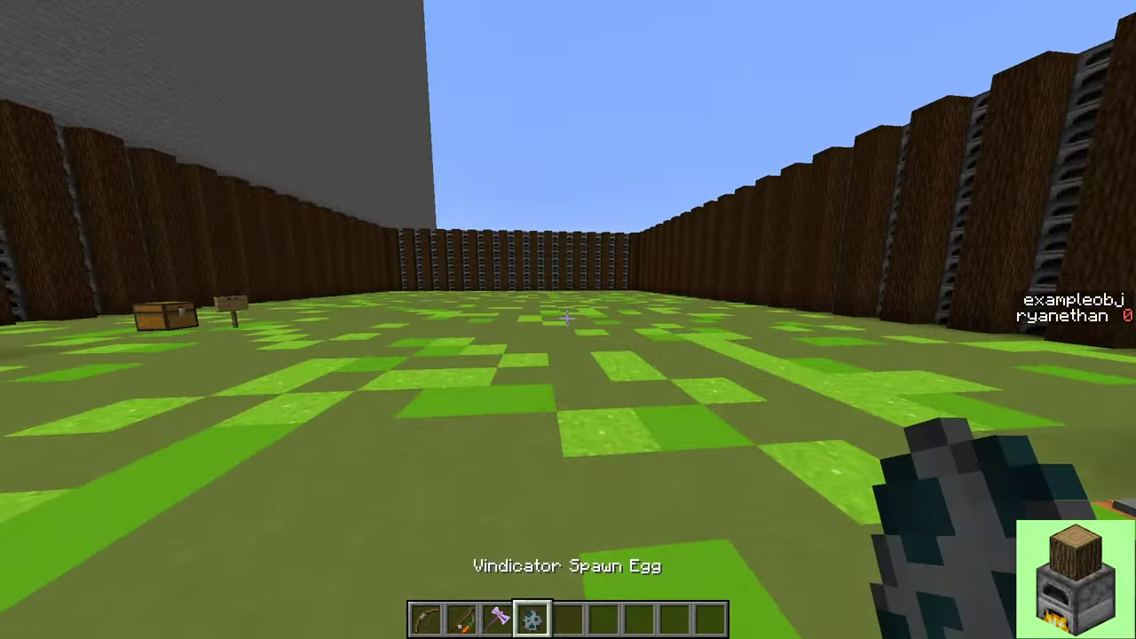
key(s)
right_click(566, 318)
right_click(566, 318)
right_click(567, 318)
right_click(567, 318)
- Equip the Stormbreaker and use its ability and melee attacks on the vindicators
scroll(567, 318, up, 1)
right_click(568, 319)
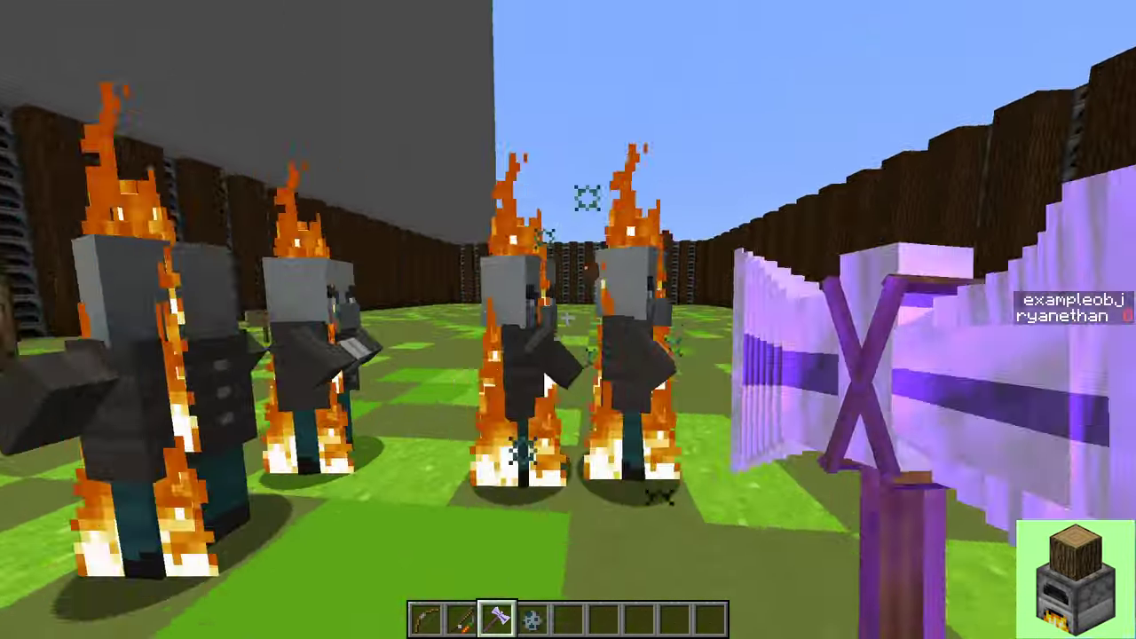
click(568, 320)
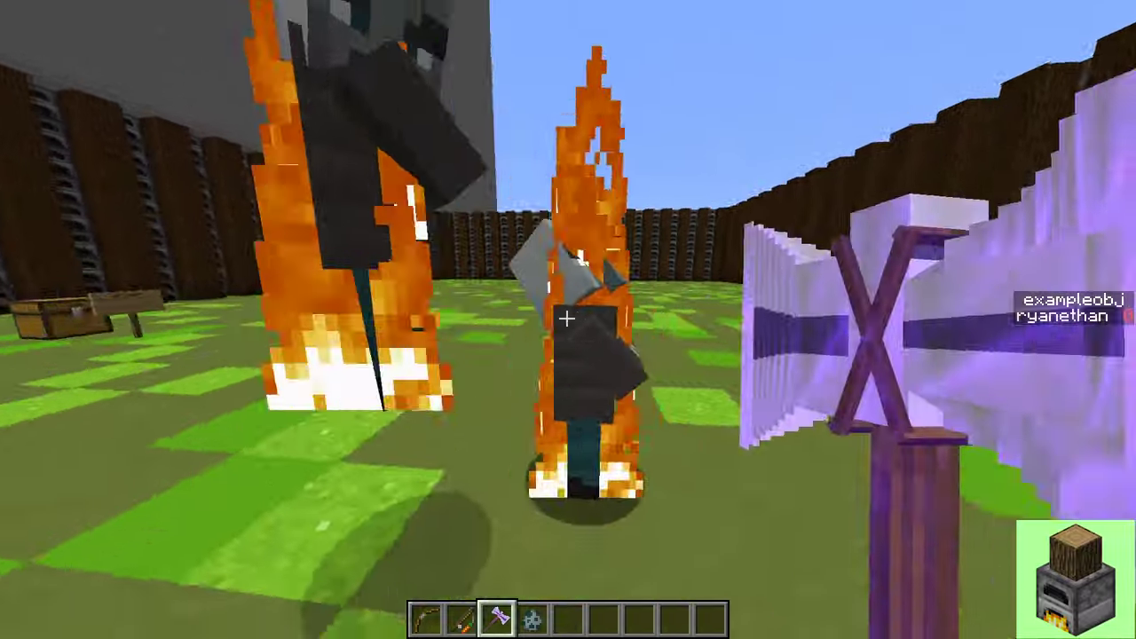
click(568, 320)
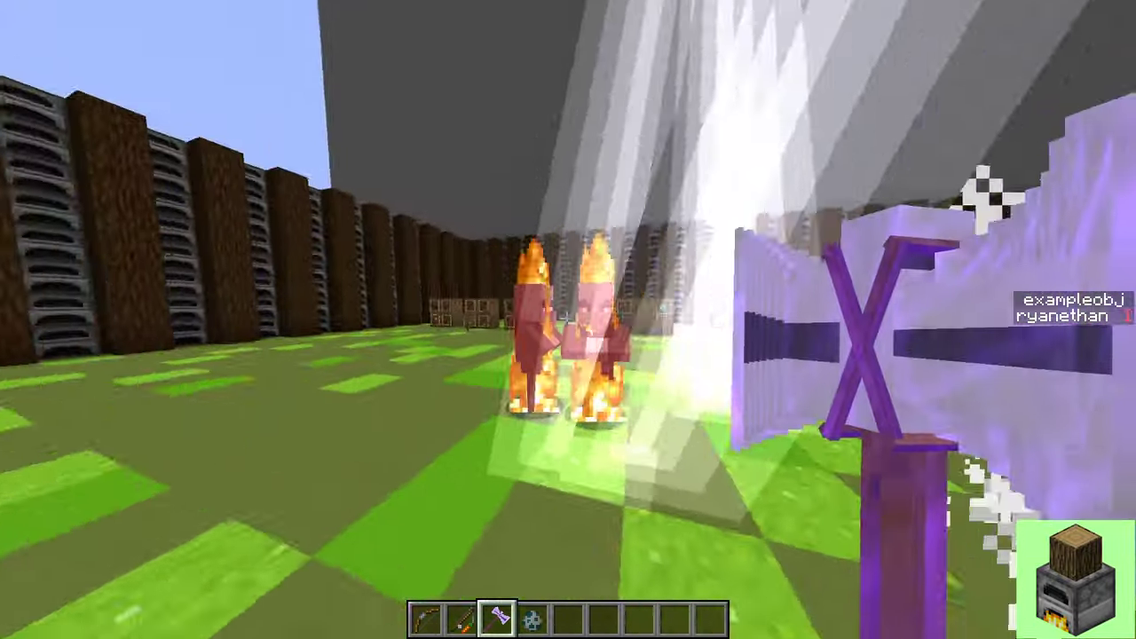
key(w)
right_click(566, 318)
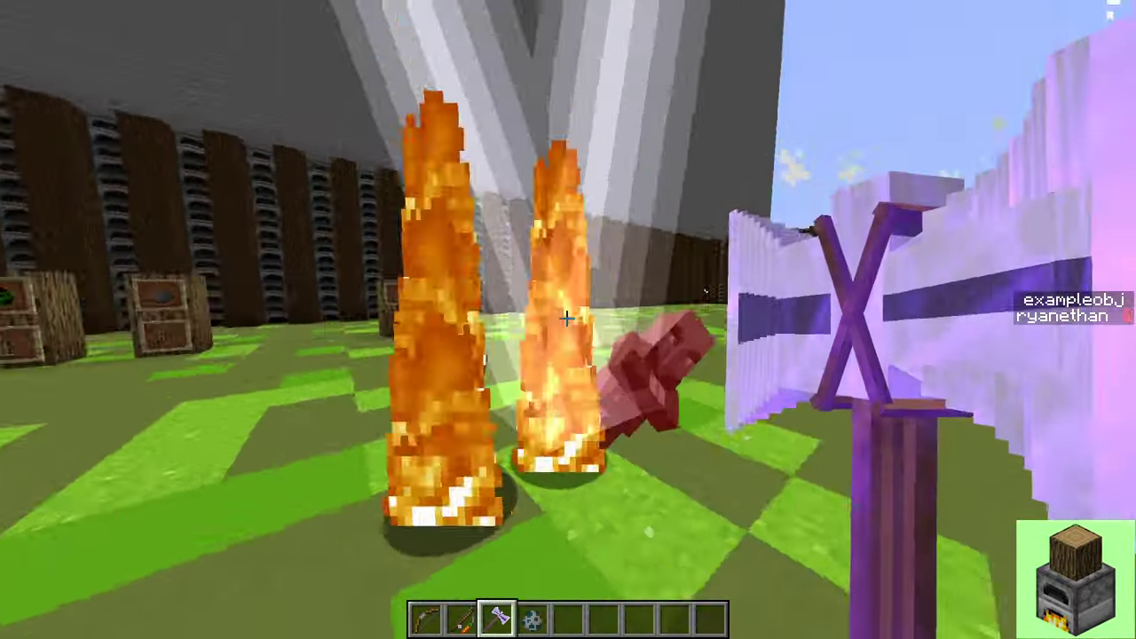
- Check the Stormbreaker's inventory icon and its held pose in third-person view, and return to first person
key(4)
key(e)
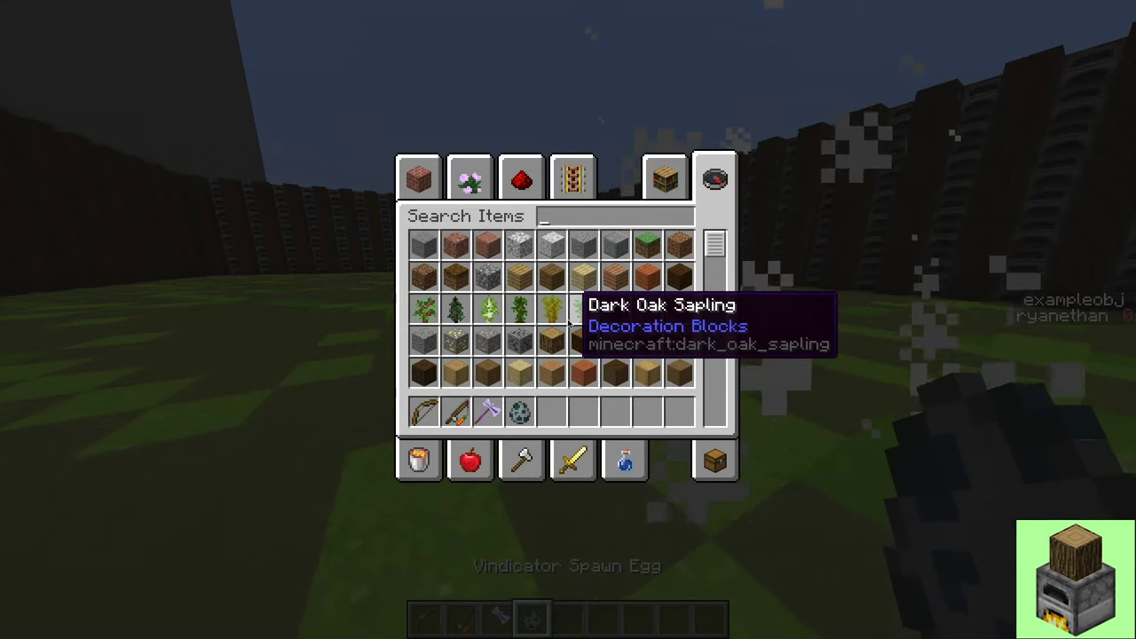
key(e)
key(3)
key(F5)
key(F5)
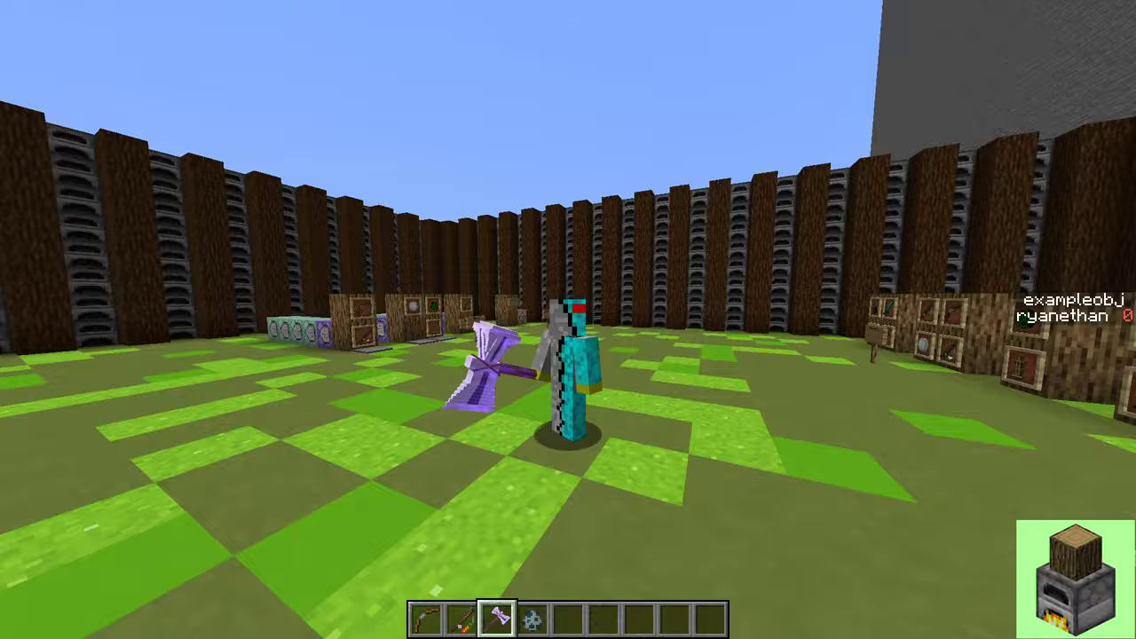
key(F5)
- Place the Stormbreaker in the item frame above the fishing rod
key(w)
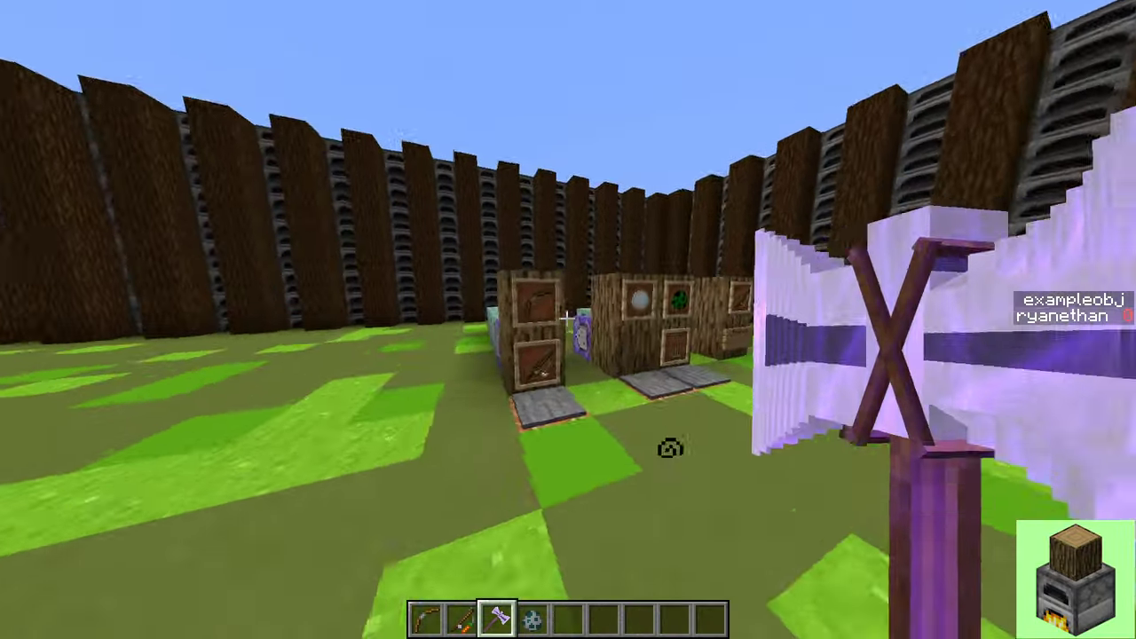
click(568, 319)
right_click(567, 318)
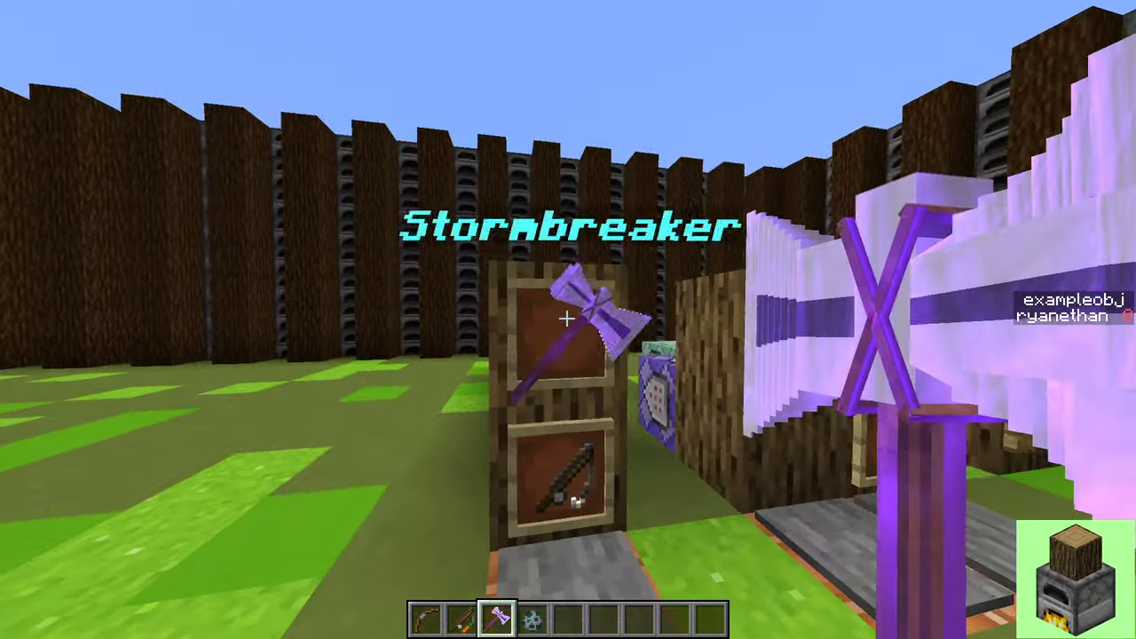
- With an empty hand, examine the framed Stormbreaker from the front, from both sides and from a distance
key(6)
key(s)
key(a)
key(d)
key(w)
key(s)
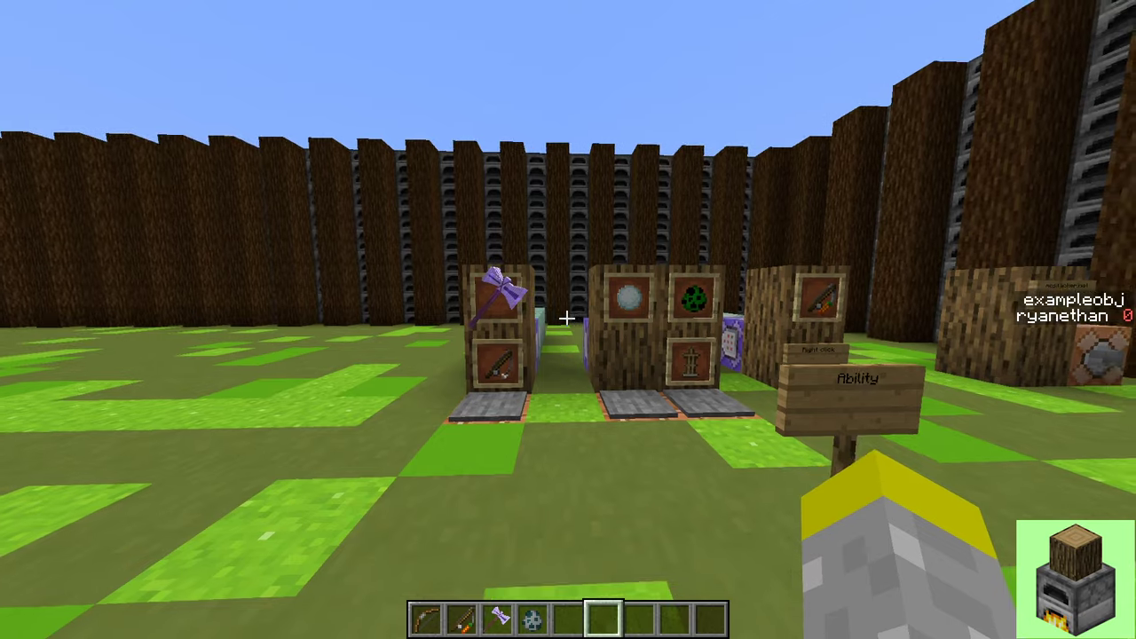
key(w)
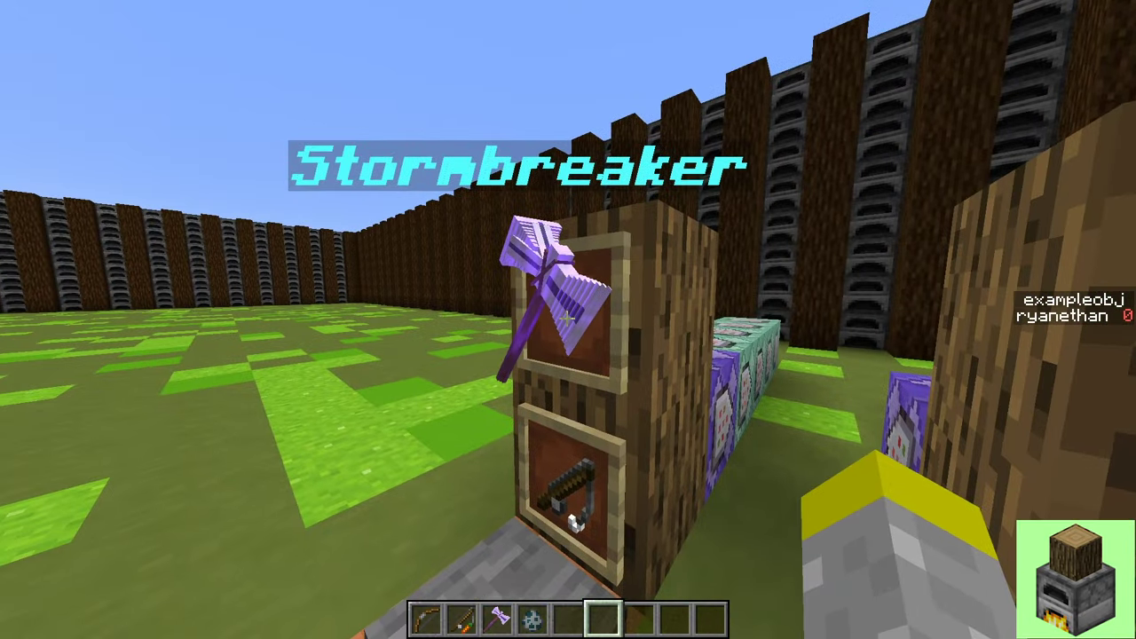
key(s)
key(a)
key(d)
key(w)
key(d)
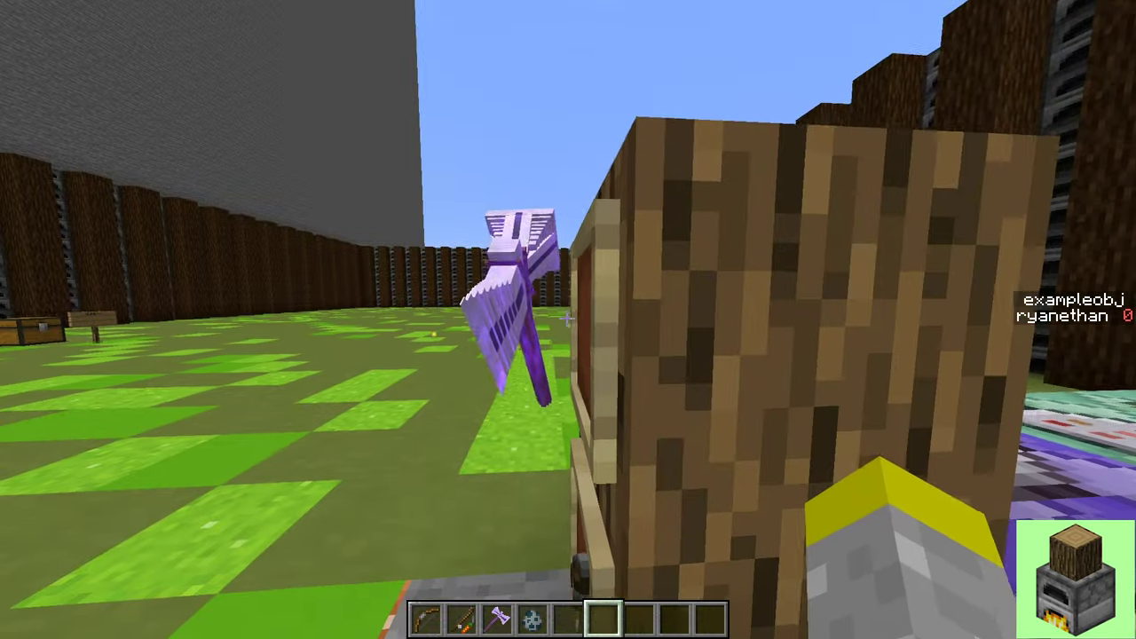
key(a)
key(s)
key(a)
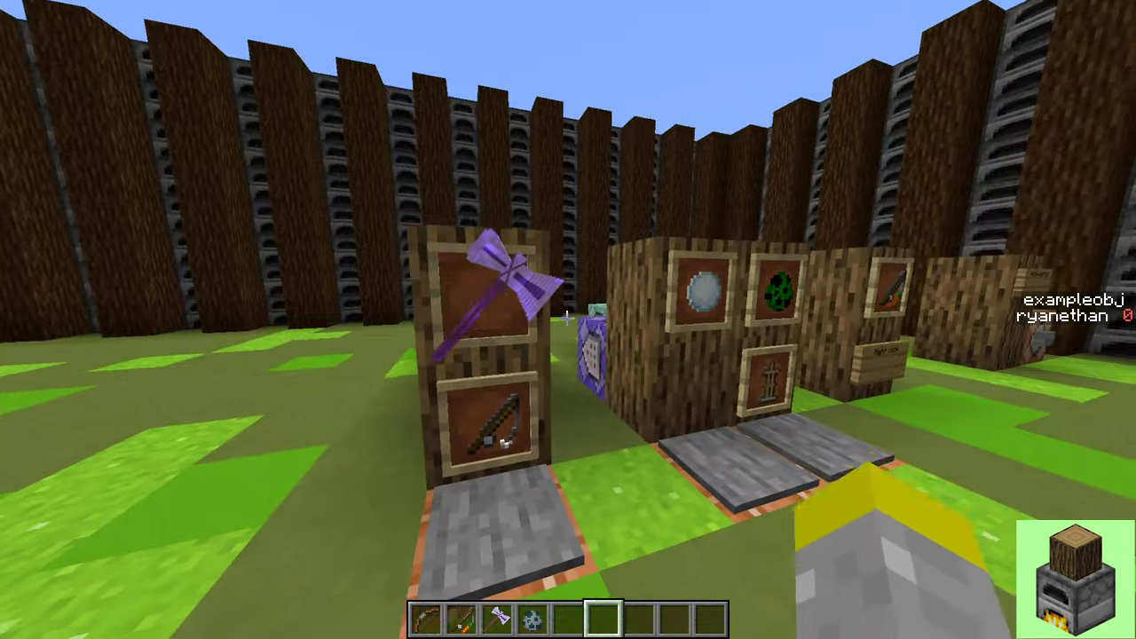